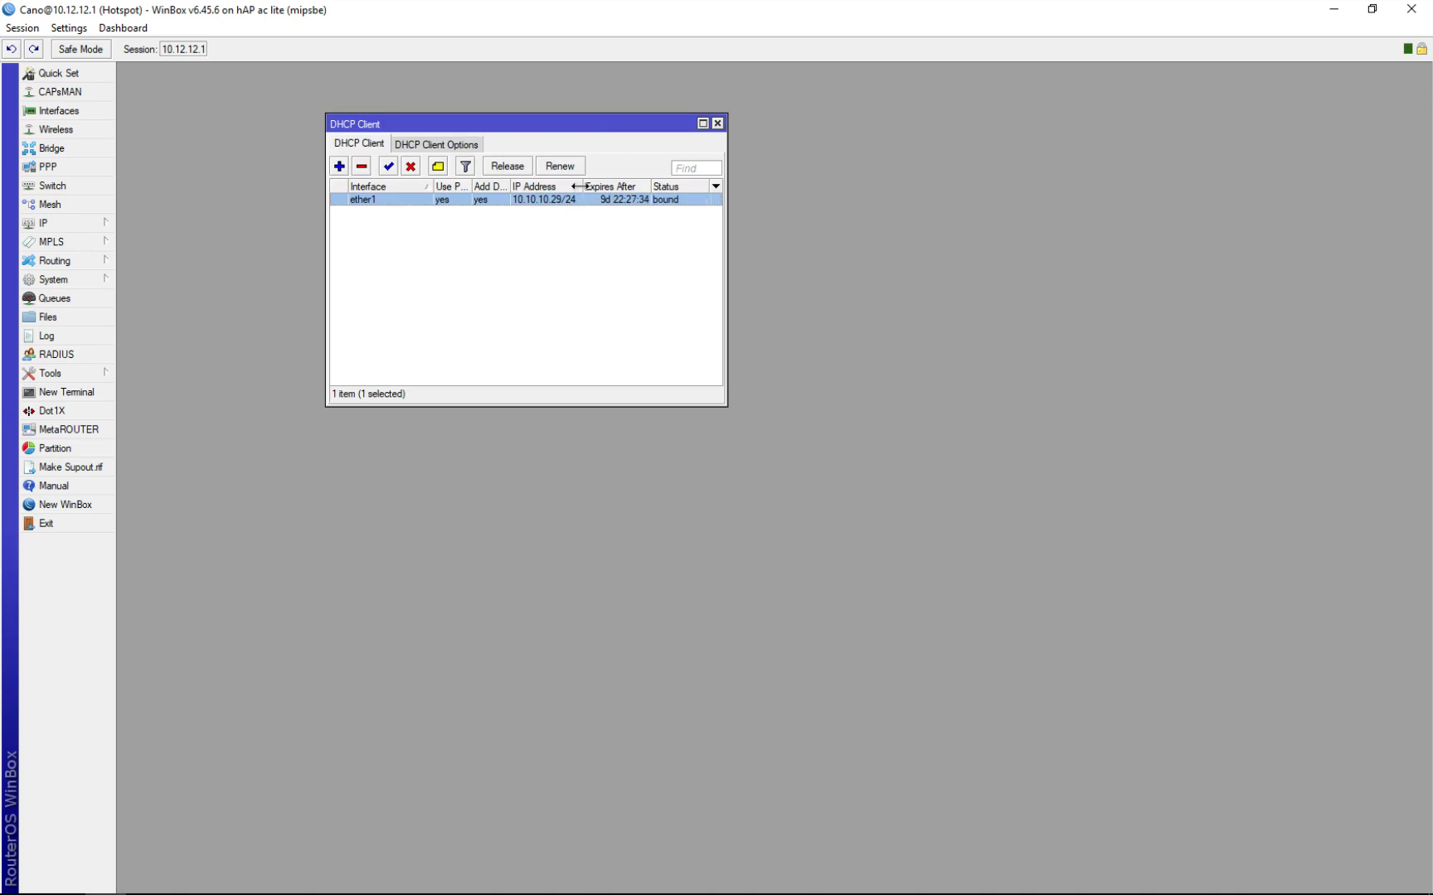
# Step: Bring up a new DHCP client entry, check which interfaces it offers, and discard the entry
pyautogui.click(91, 226)
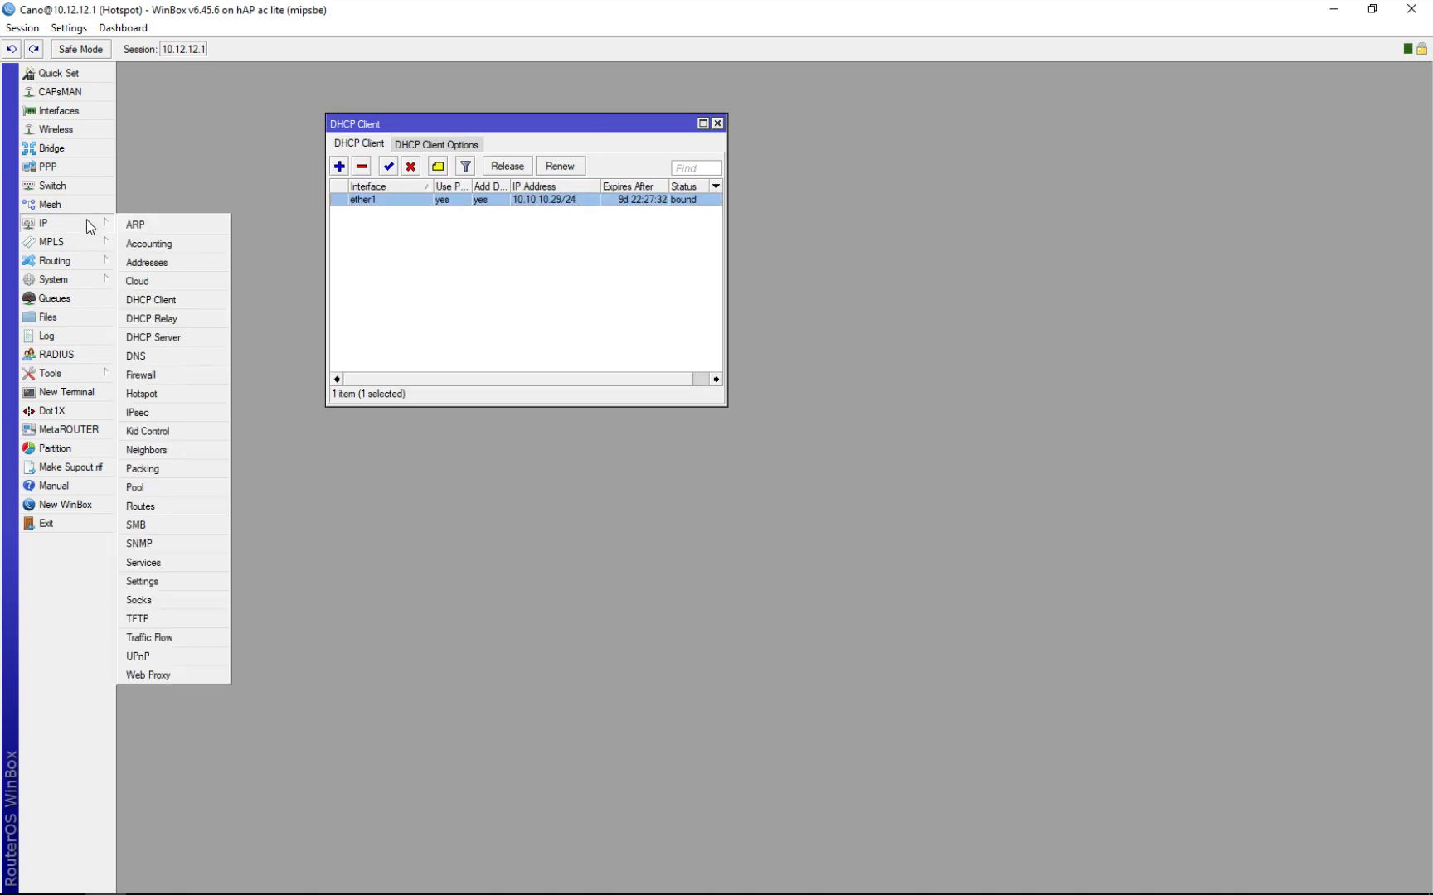
pyautogui.click(197, 300)
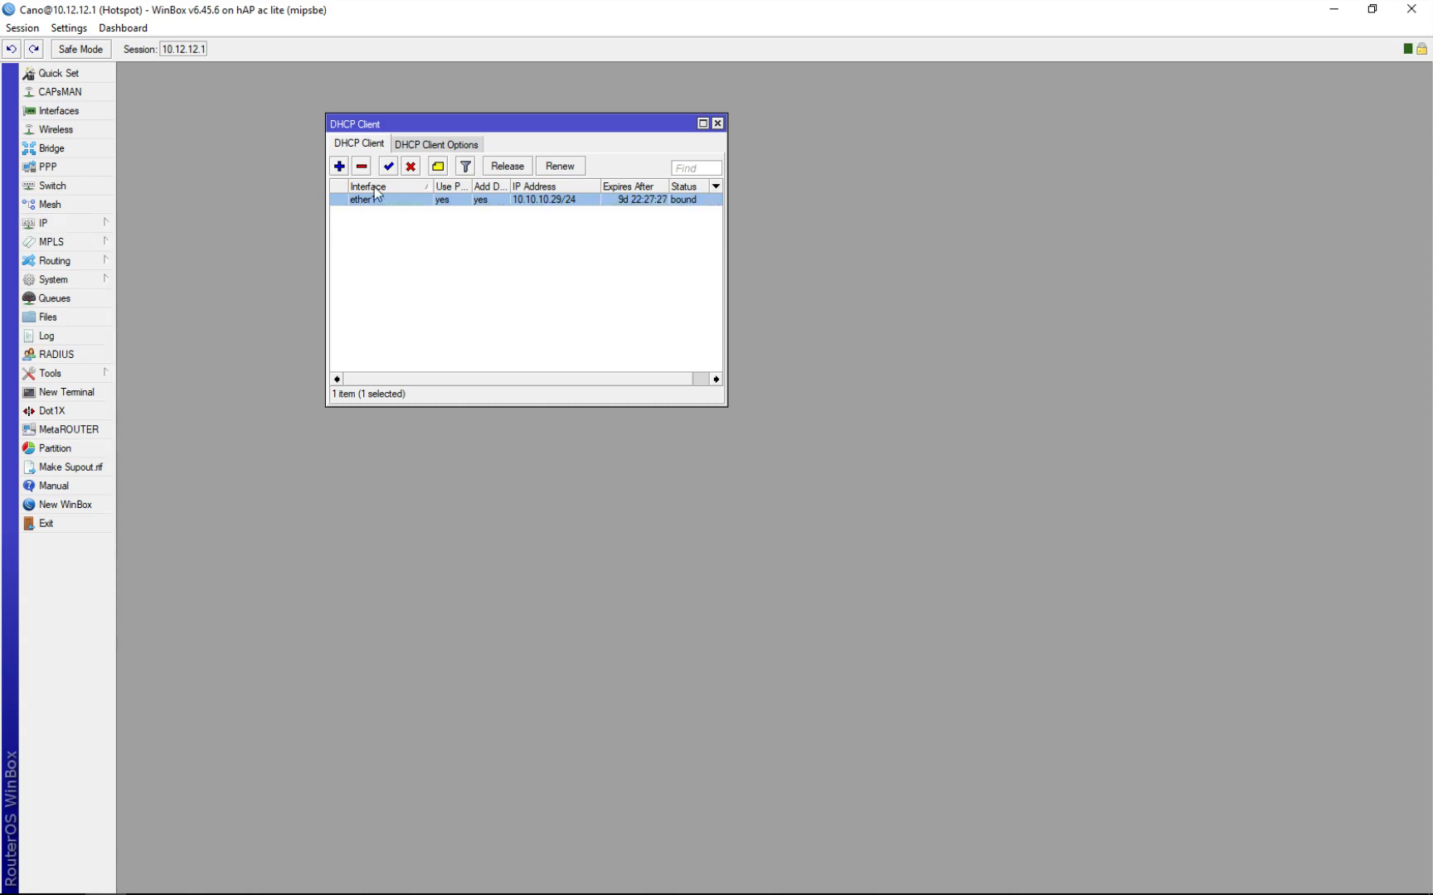
pyautogui.click(340, 167)
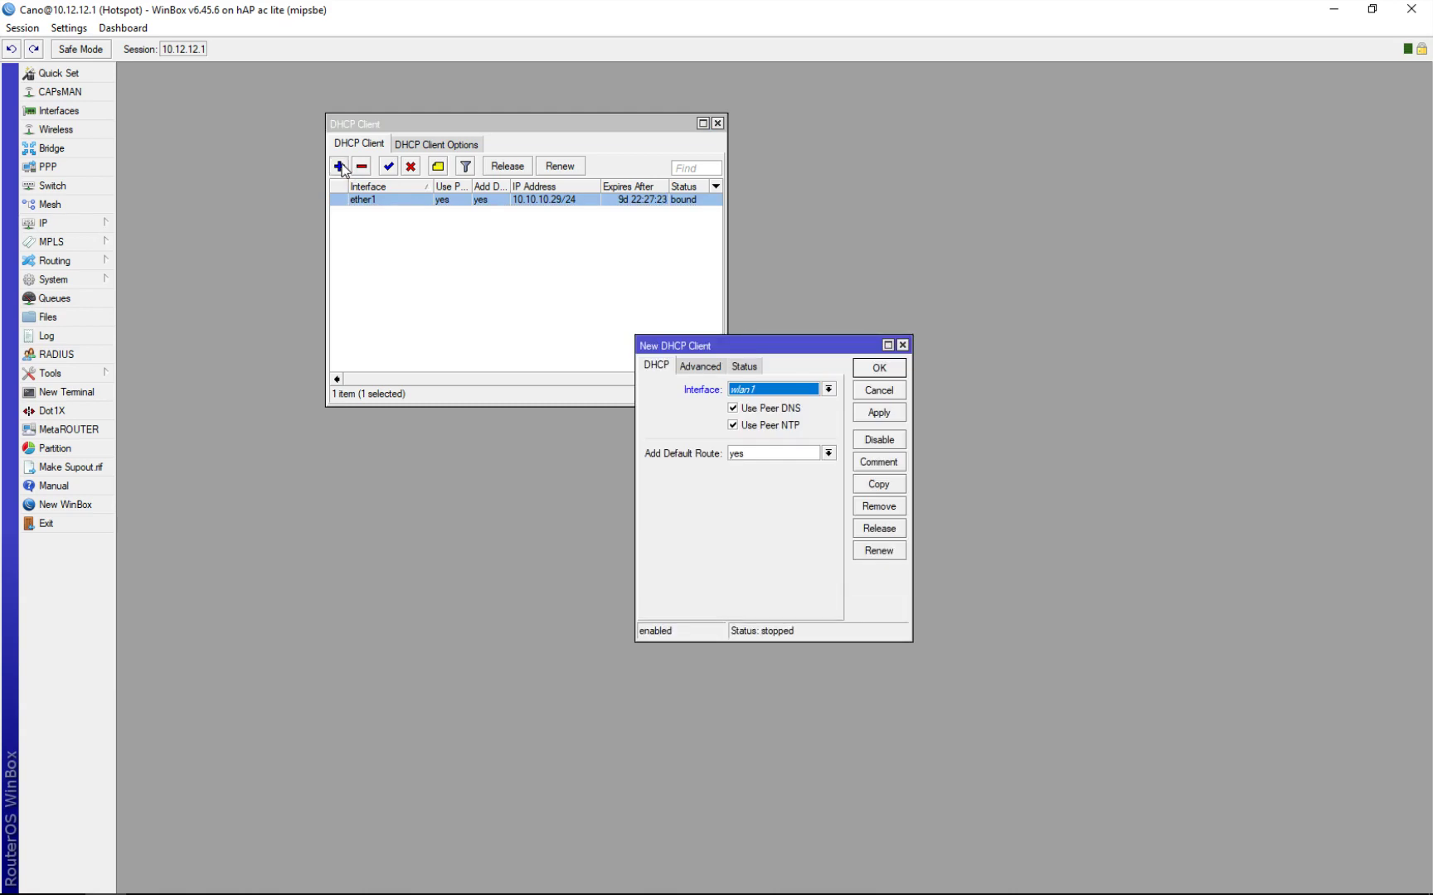
pyautogui.click(759, 391)
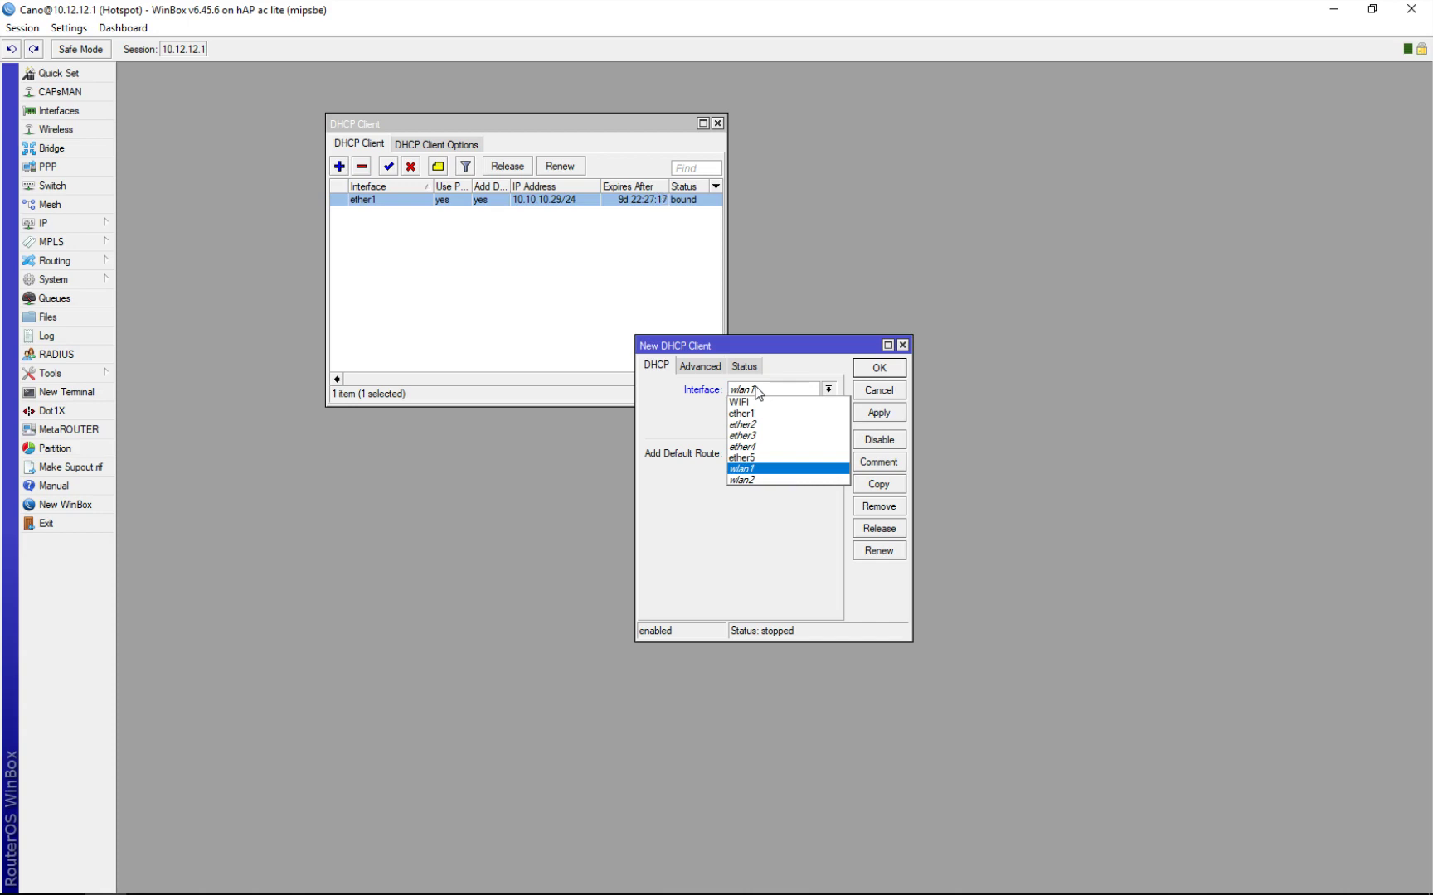
pyautogui.press('Return')
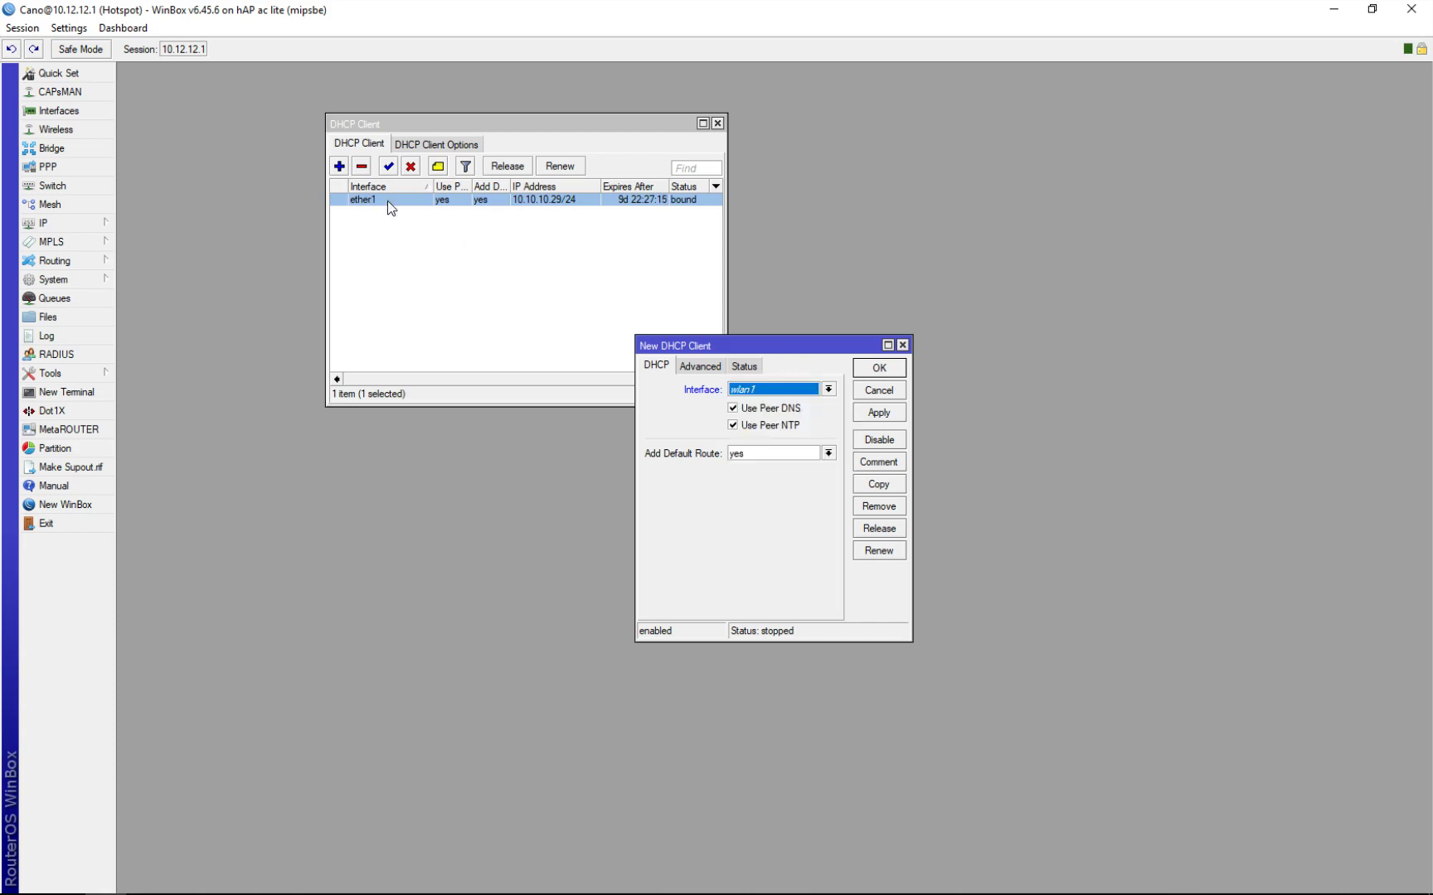
pyautogui.click(879, 392)
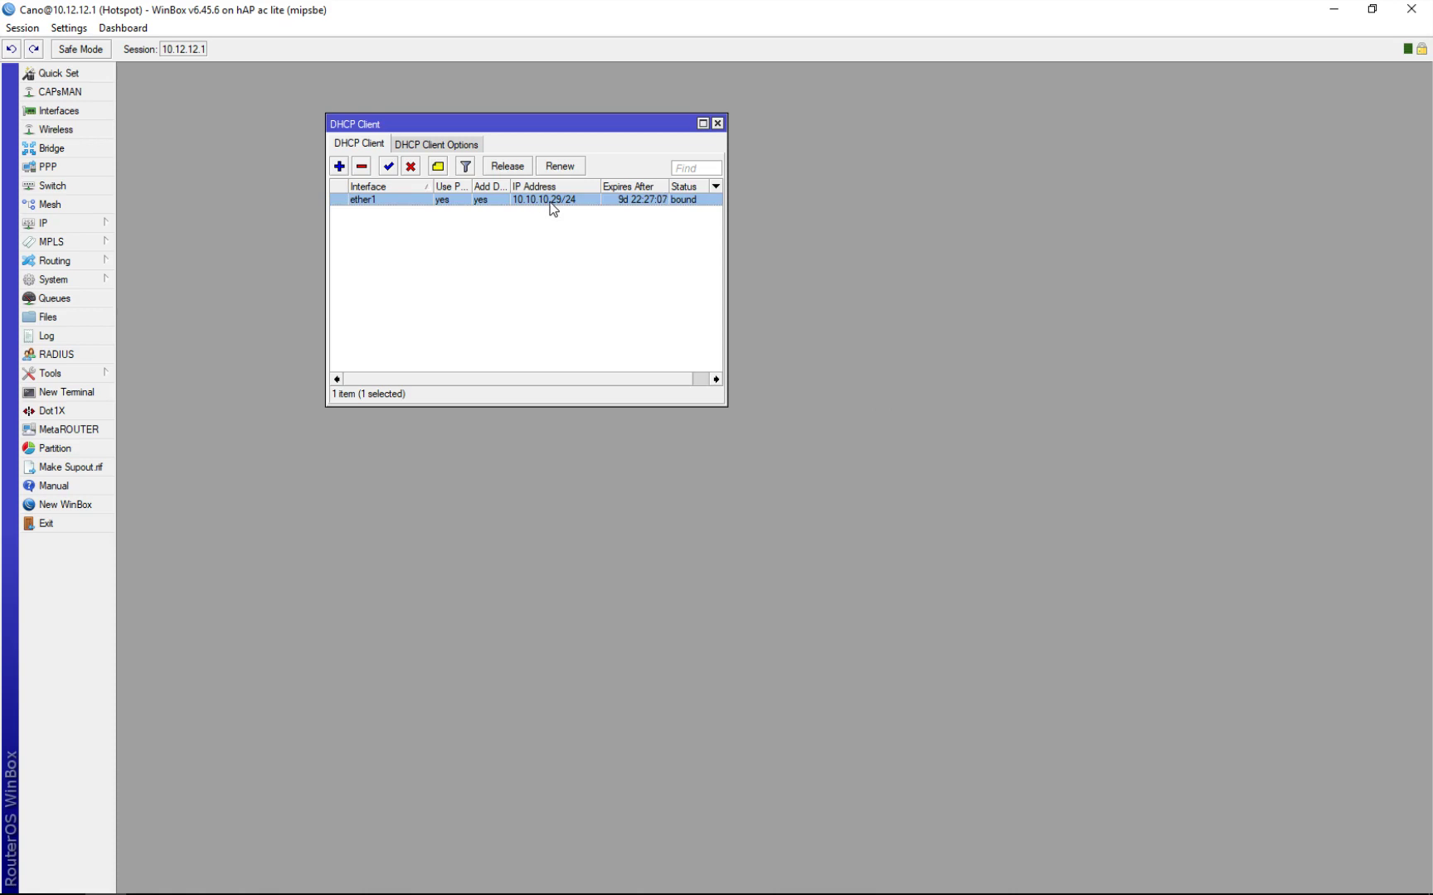
# Step: Widen the IP Address and Add Default Route columns in the DHCP client list and clear the row selection
pyautogui.moveTo(553, 208)
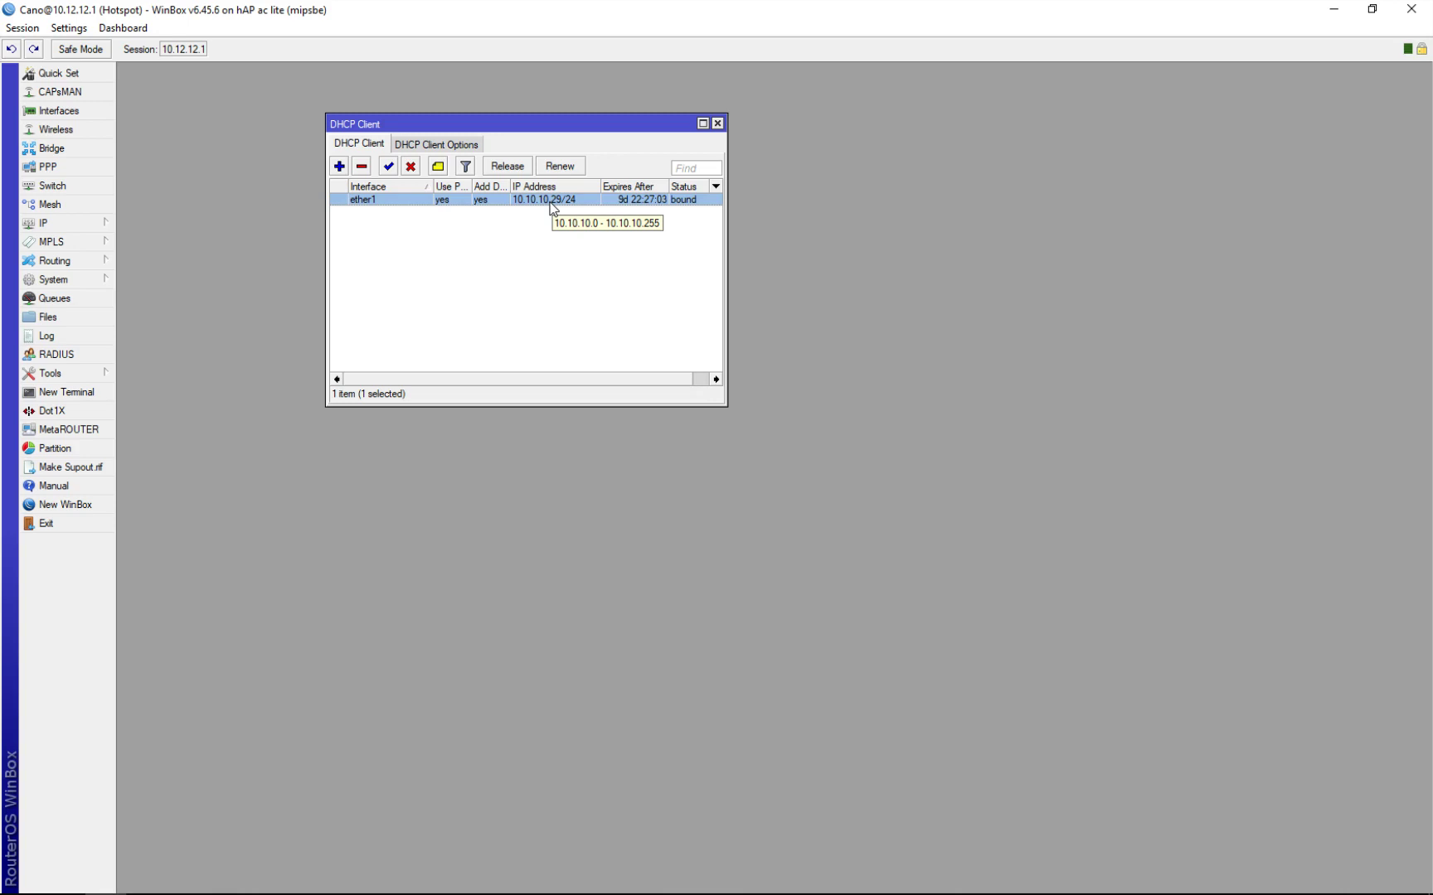
pyautogui.moveTo(600, 186); pyautogui.dragTo(619, 186)
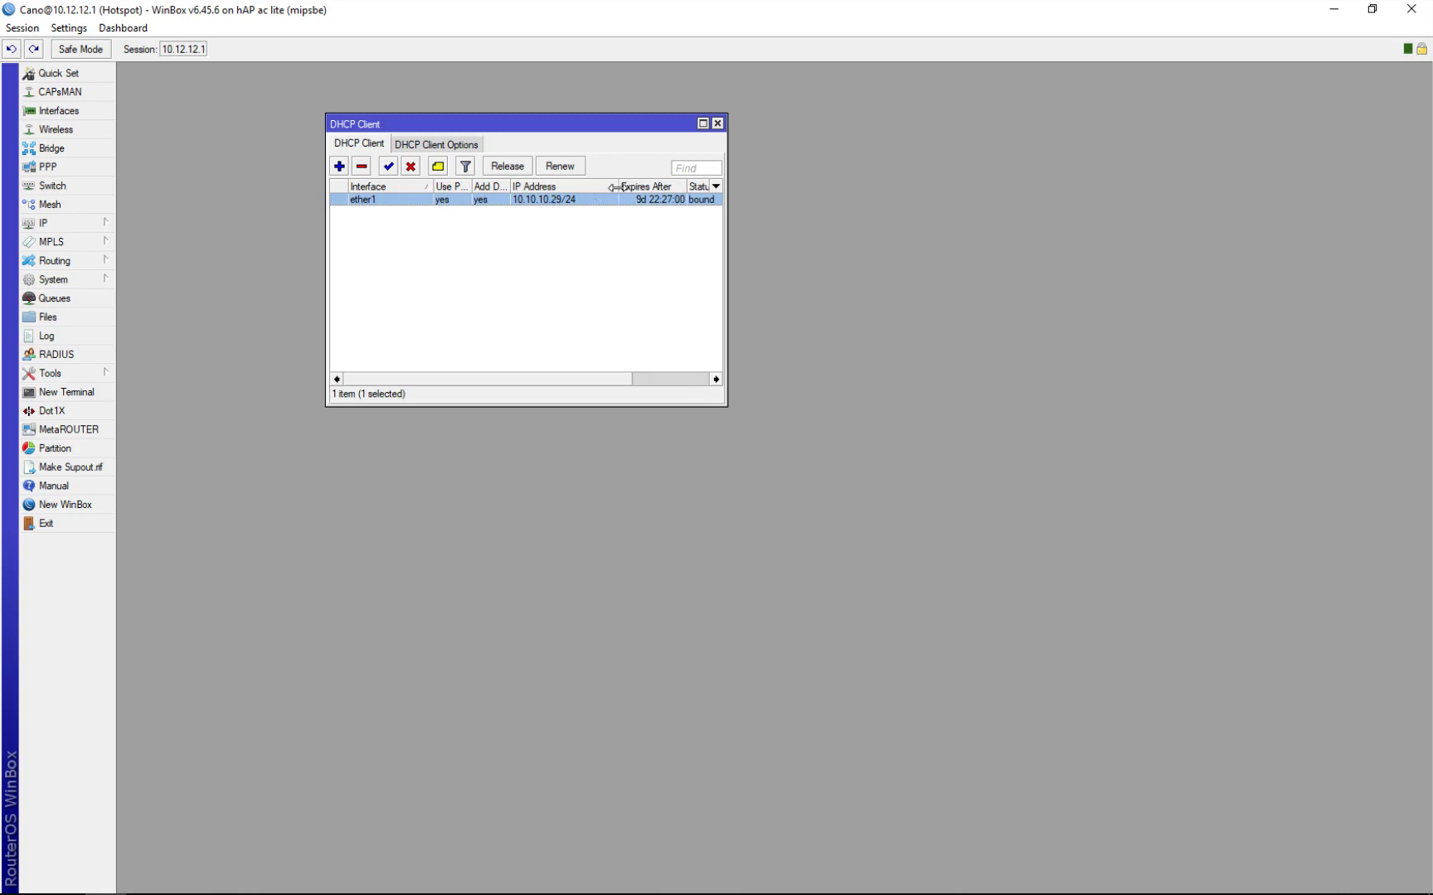
pyautogui.moveTo(511, 186); pyautogui.dragTo(554, 186)
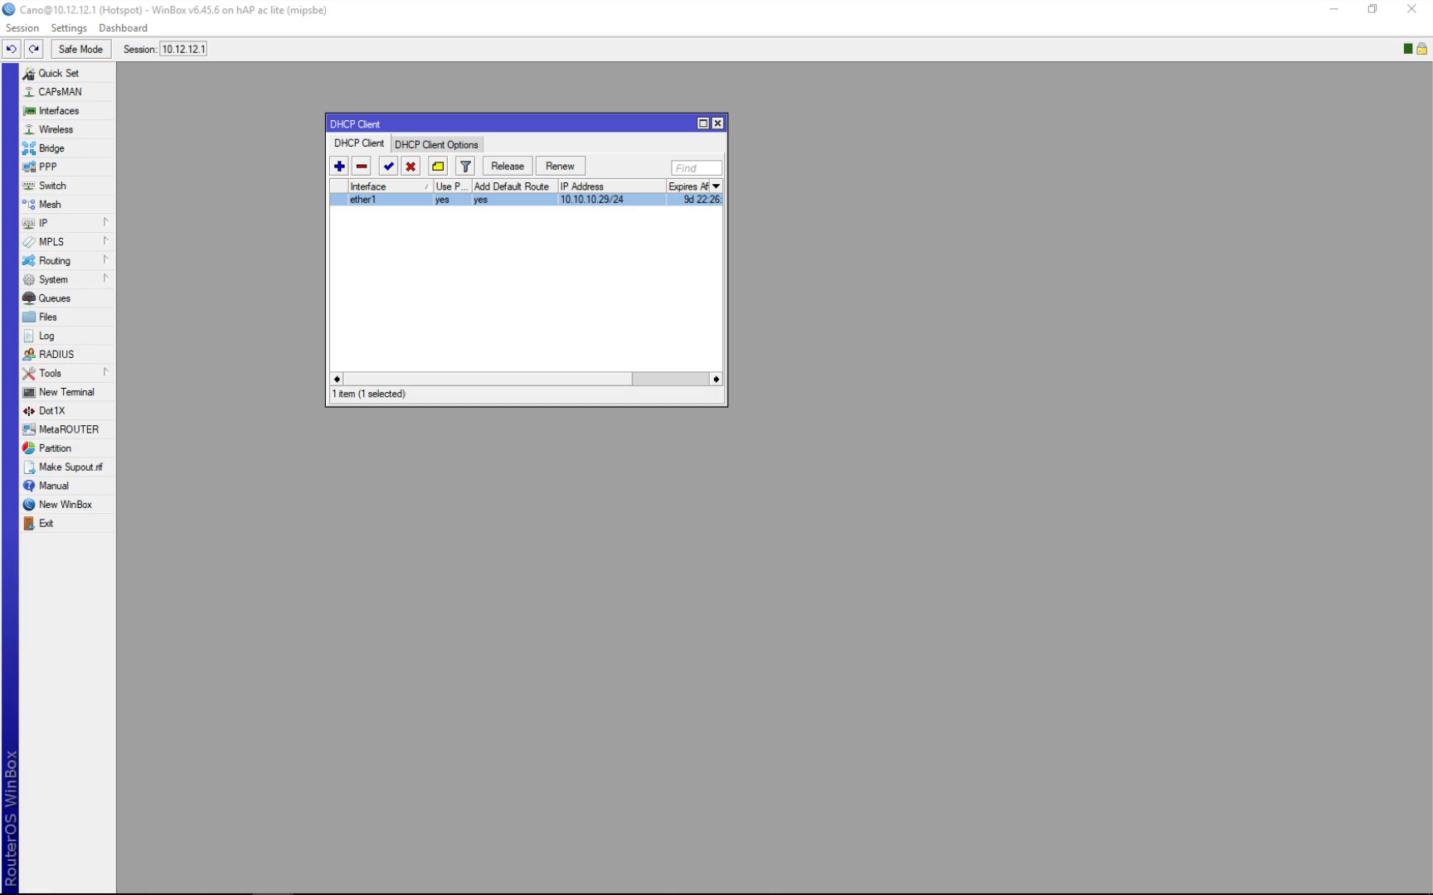
pyautogui.click(623, 280)
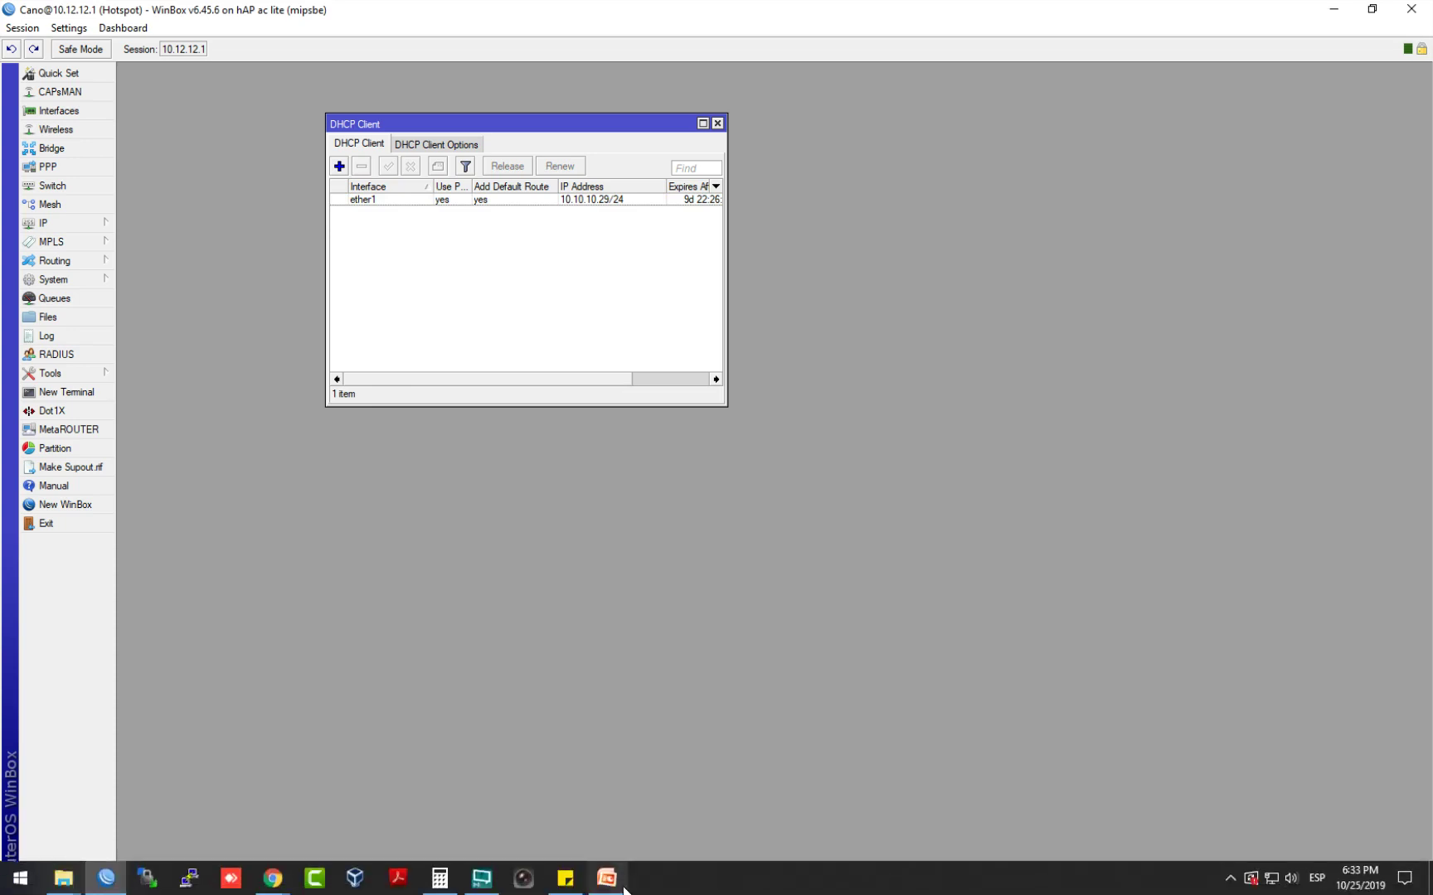
# Step: Switch to the PowerPoint presentation, review the wlan configuration item on the Laboratorio 1 slide, and return to WinBox
pyautogui.click(617, 881)
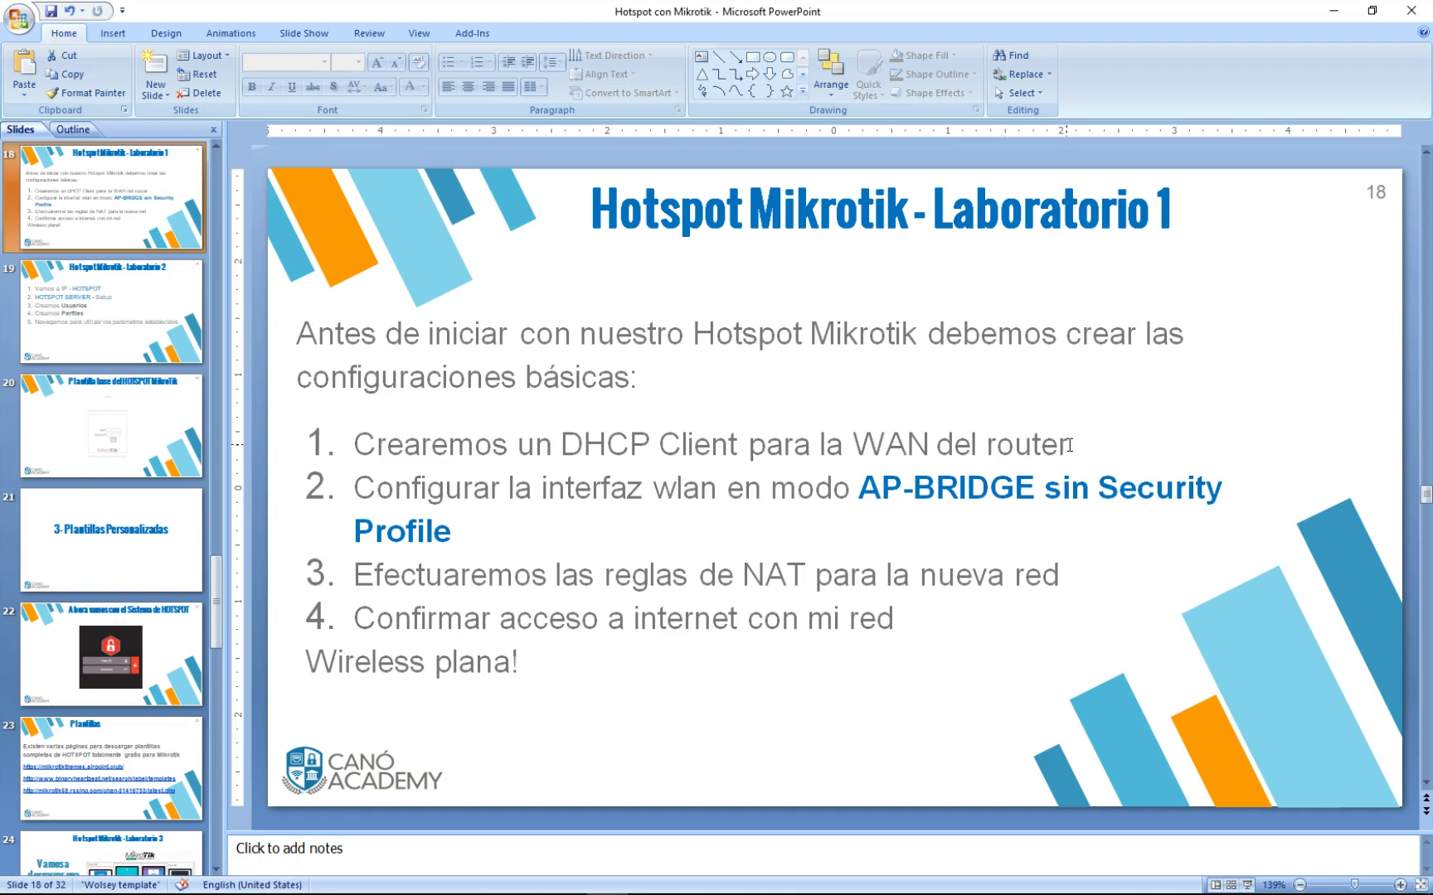
pyautogui.moveTo(655, 496); pyautogui.dragTo(715, 489)
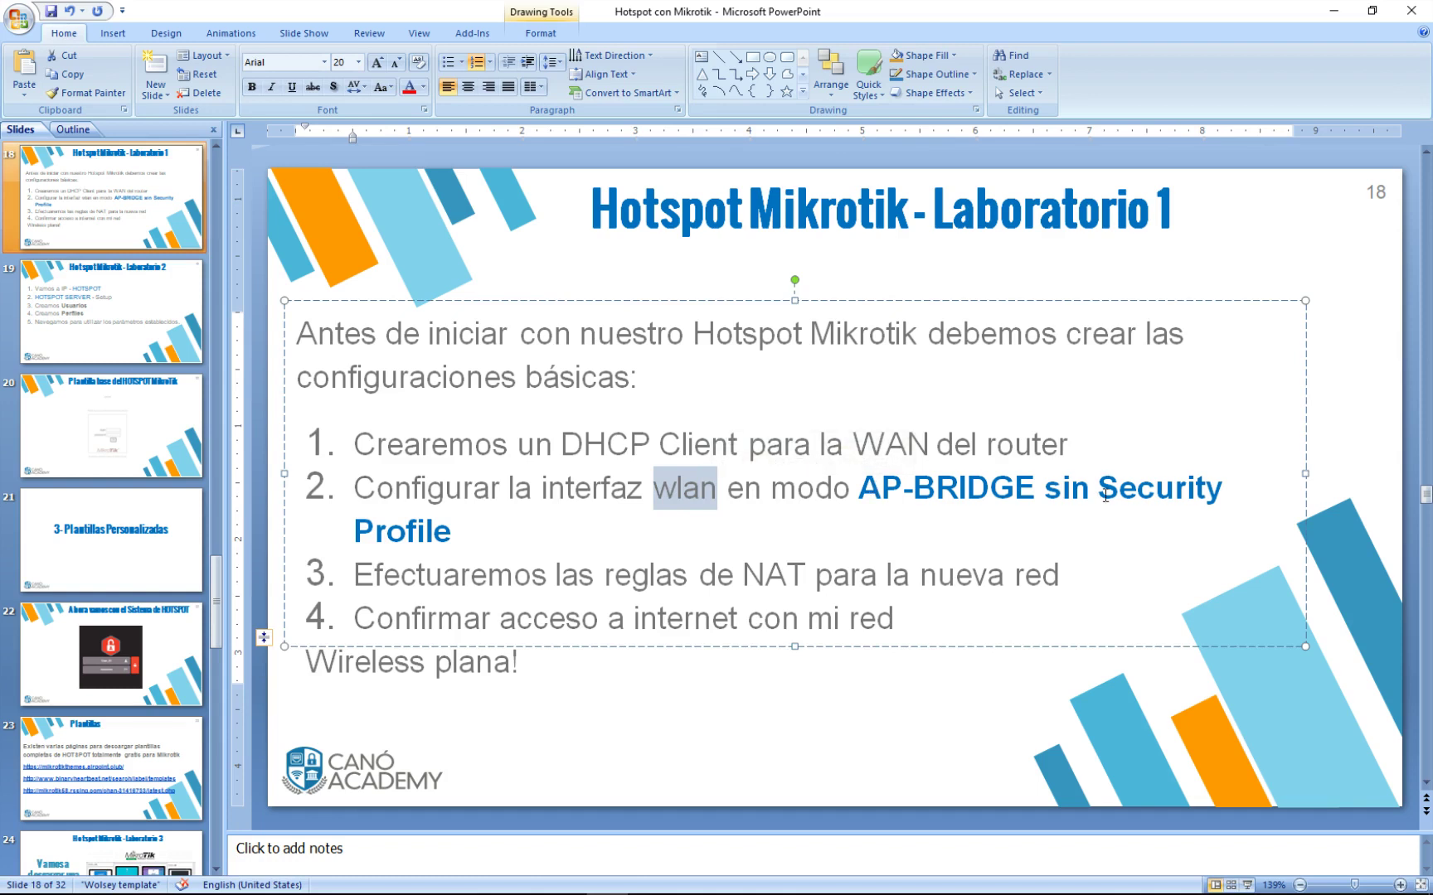
pyautogui.click(607, 880)
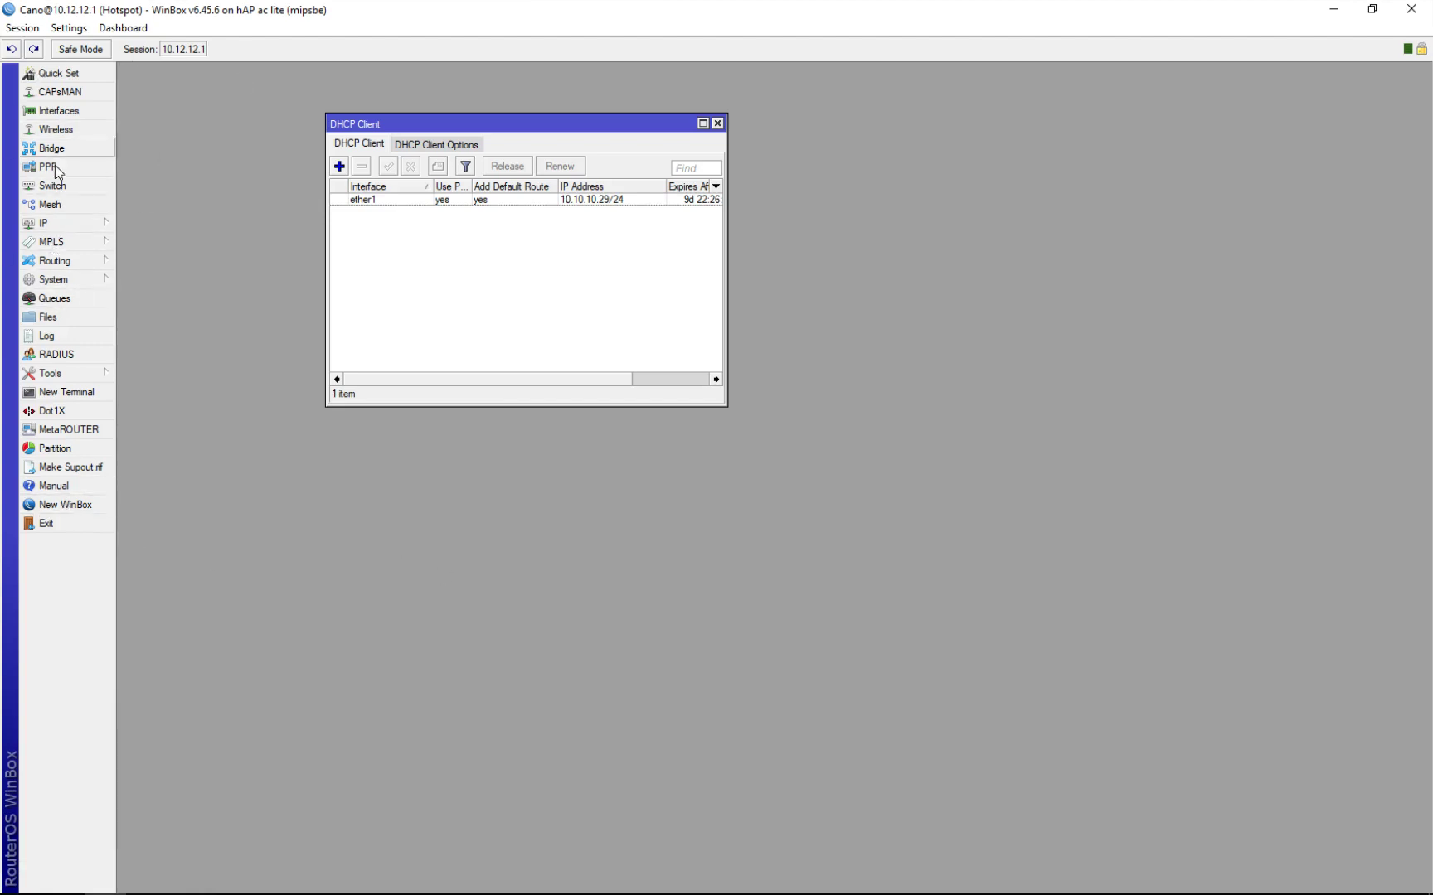
# Step: Open the wireless interfaces list, narrow its window, and place it beside the DHCP client list
pyautogui.click(58, 132)
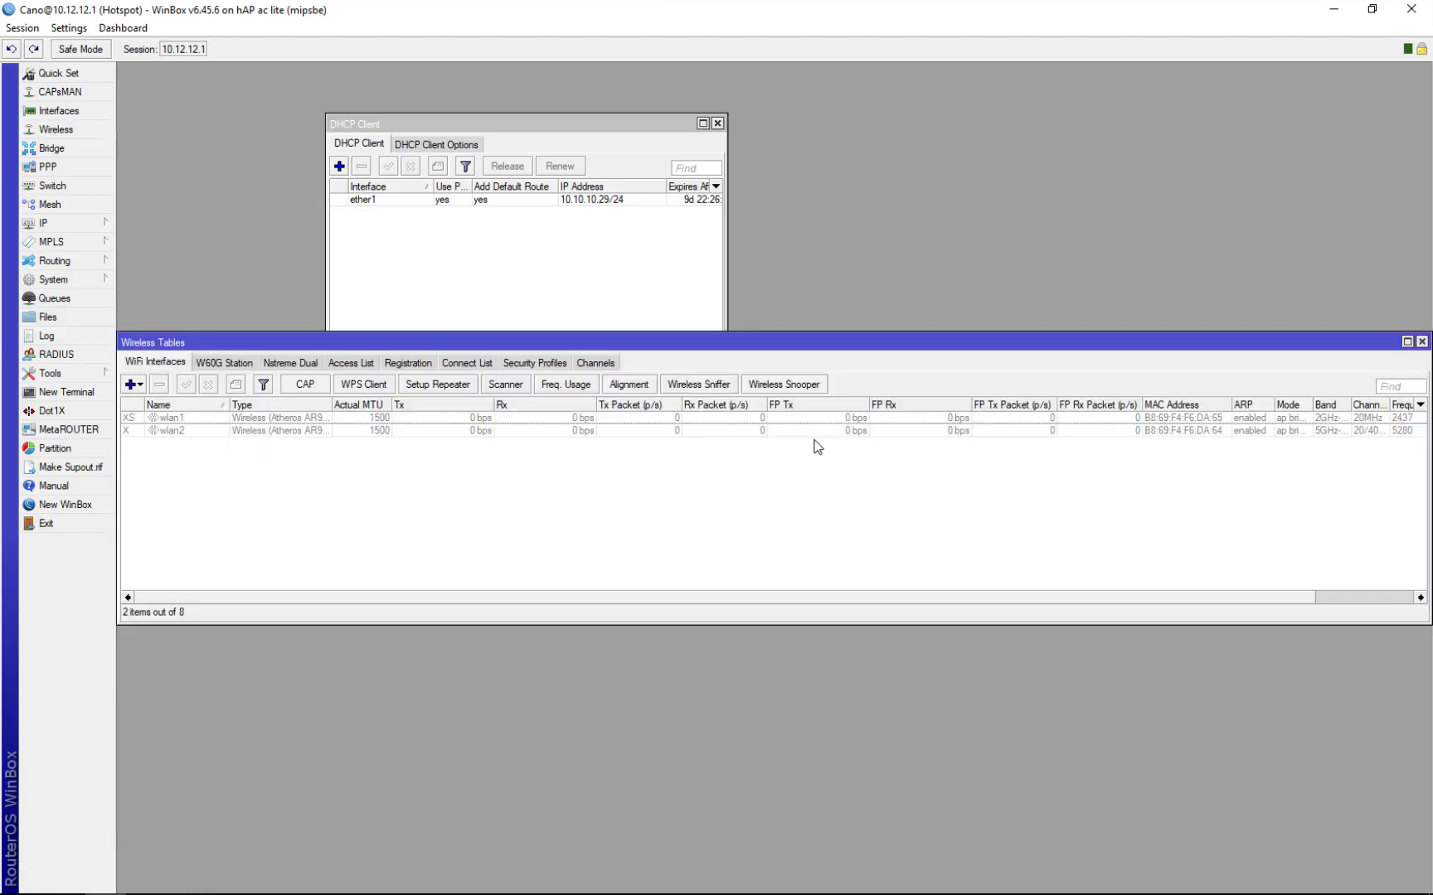
pyautogui.moveTo(249, 341); pyautogui.dragTo(419, 230)
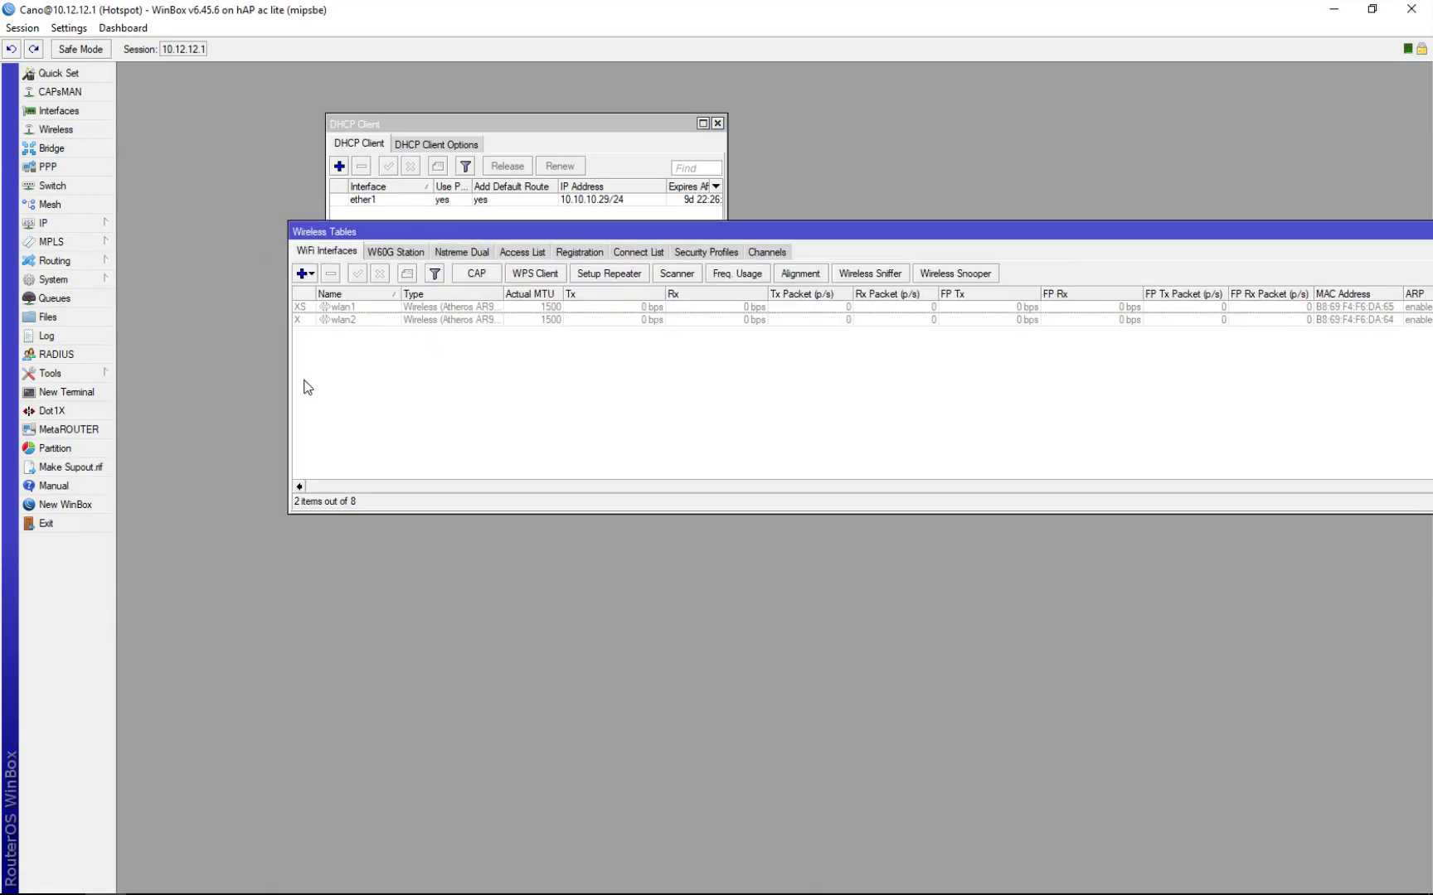
pyautogui.moveTo(289, 373); pyautogui.dragTo(871, 355)
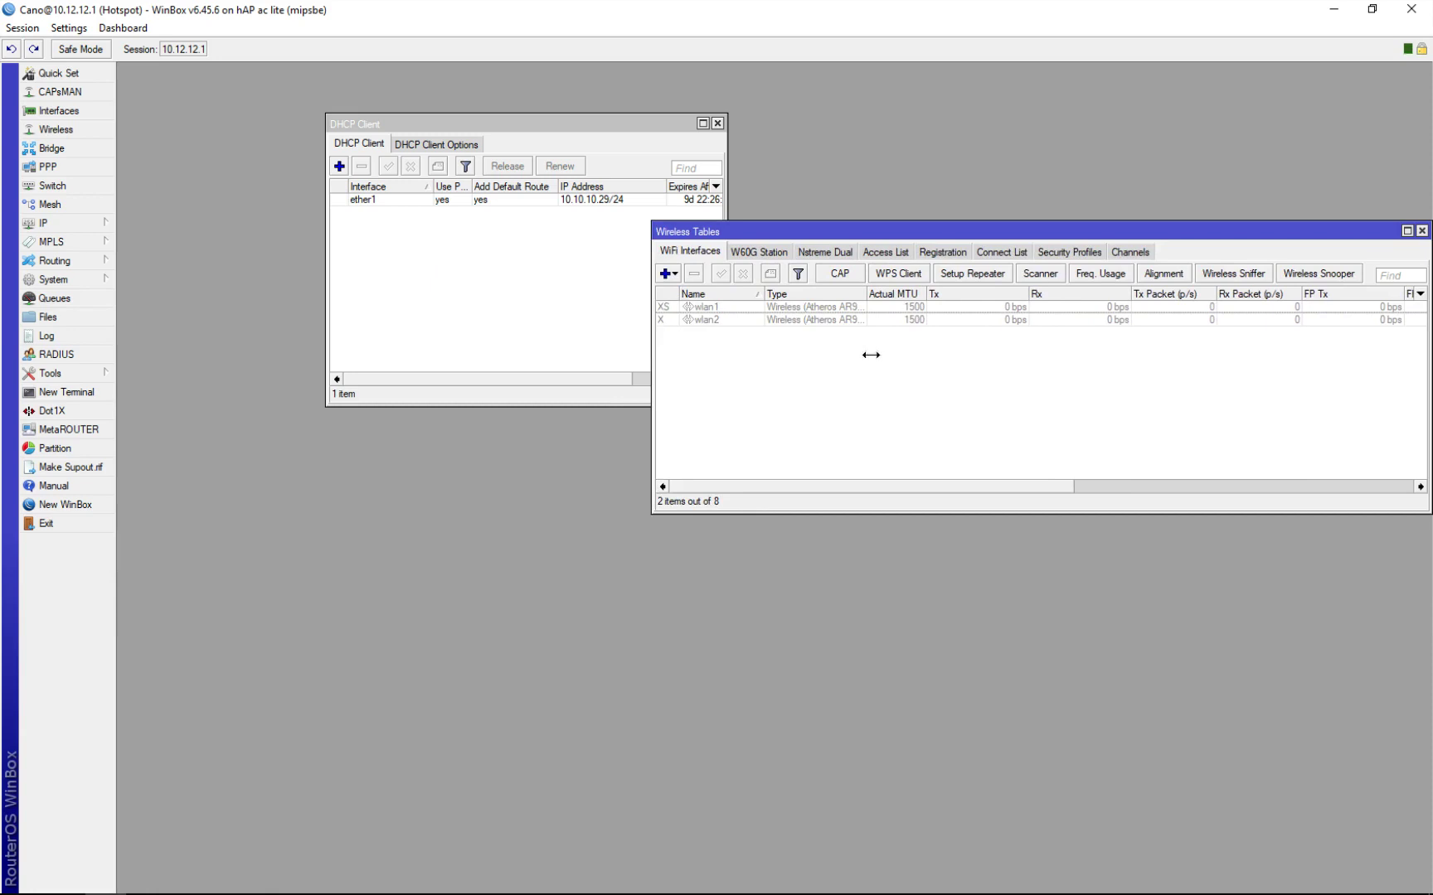
pyautogui.moveTo(947, 233); pyautogui.dragTo(961, 118)
# Step: Enable the wlan2 interface and open its wireless settings in advanced mode
pyautogui.click(859, 204)
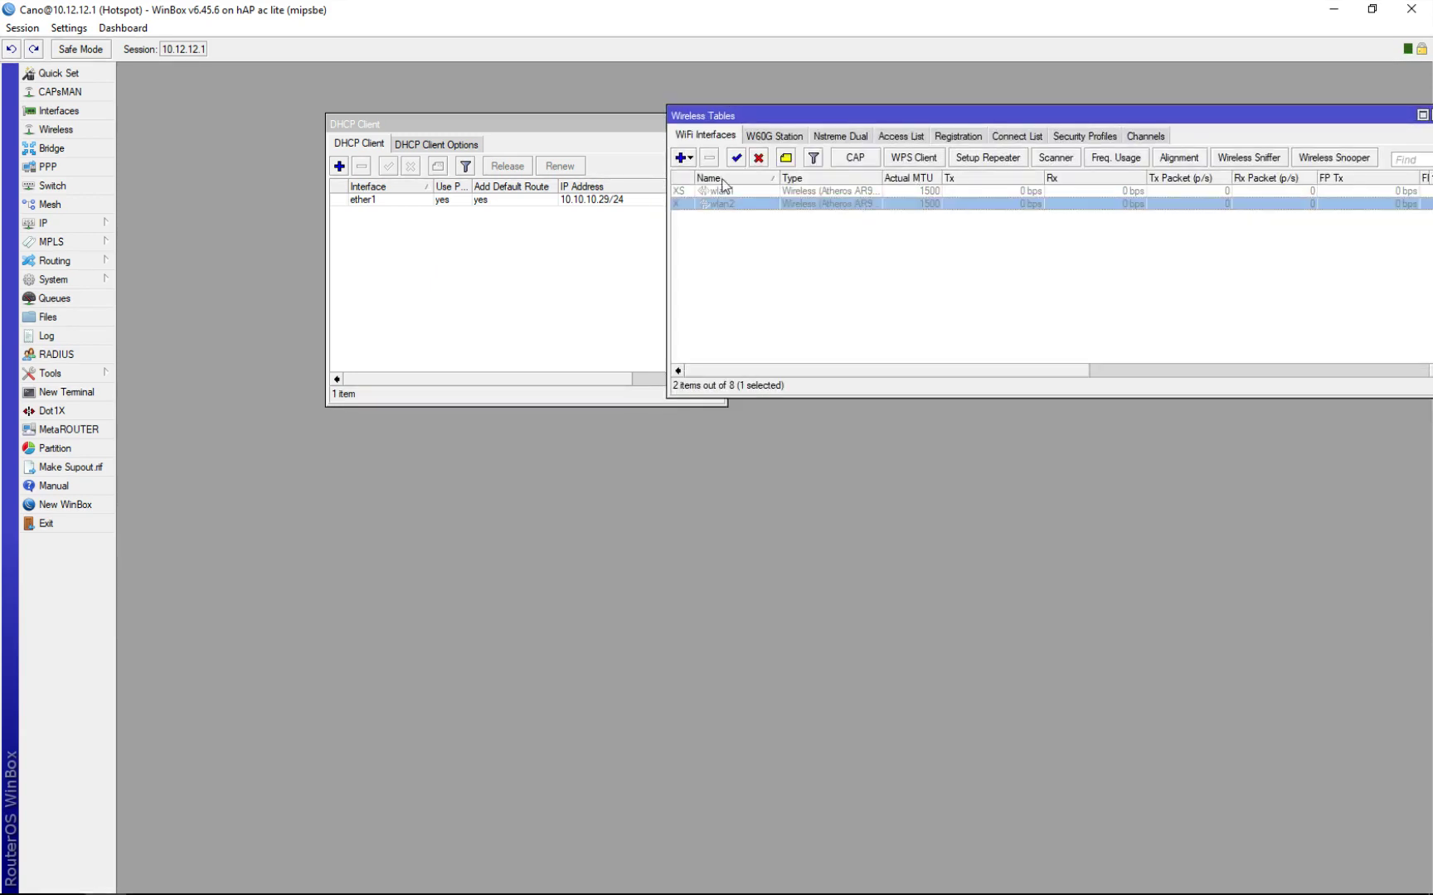
pyautogui.doubleClick(733, 205)
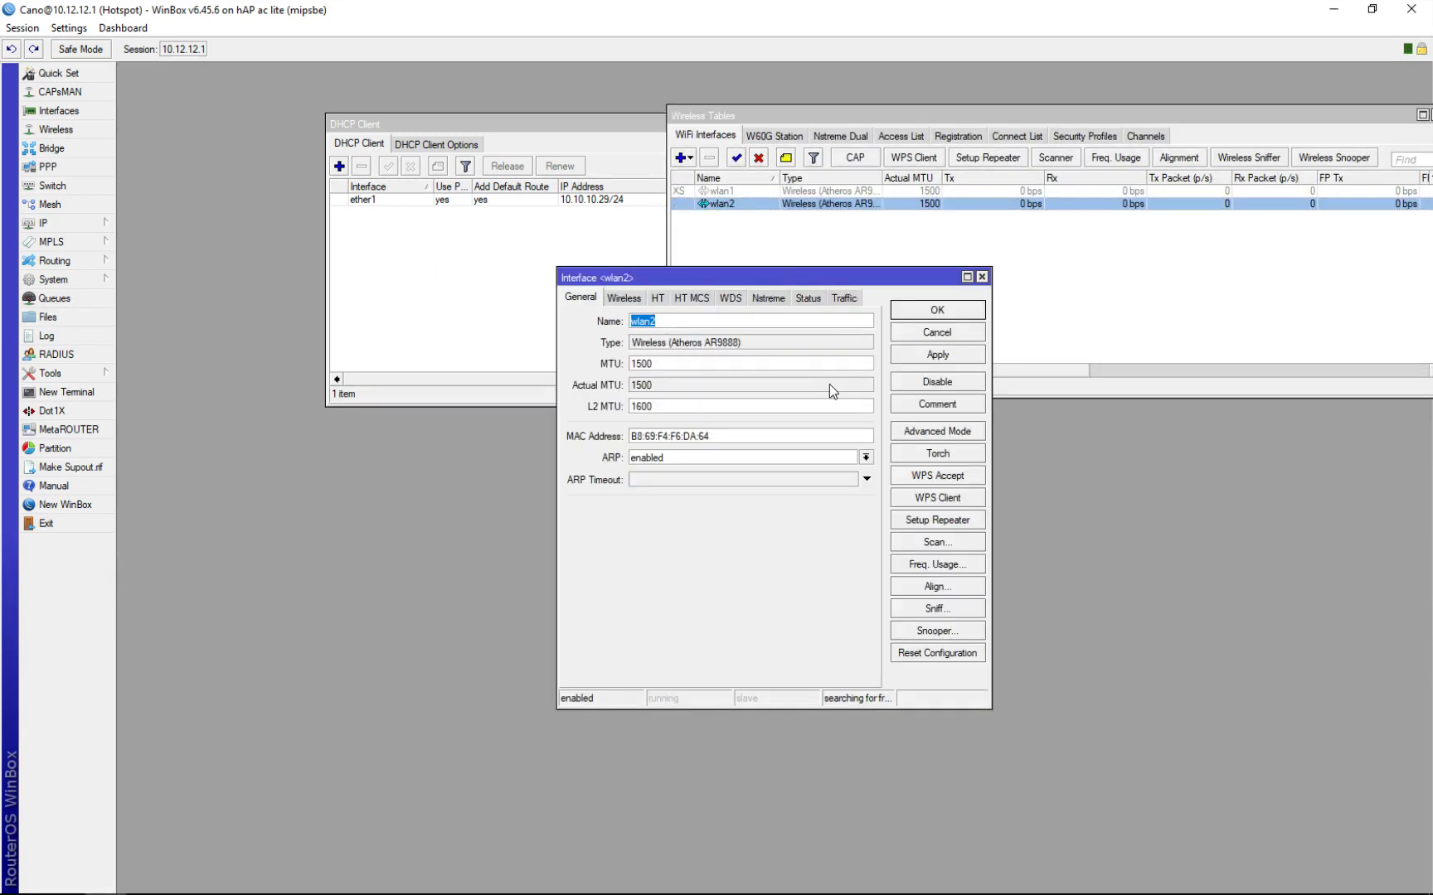
pyautogui.click(623, 299)
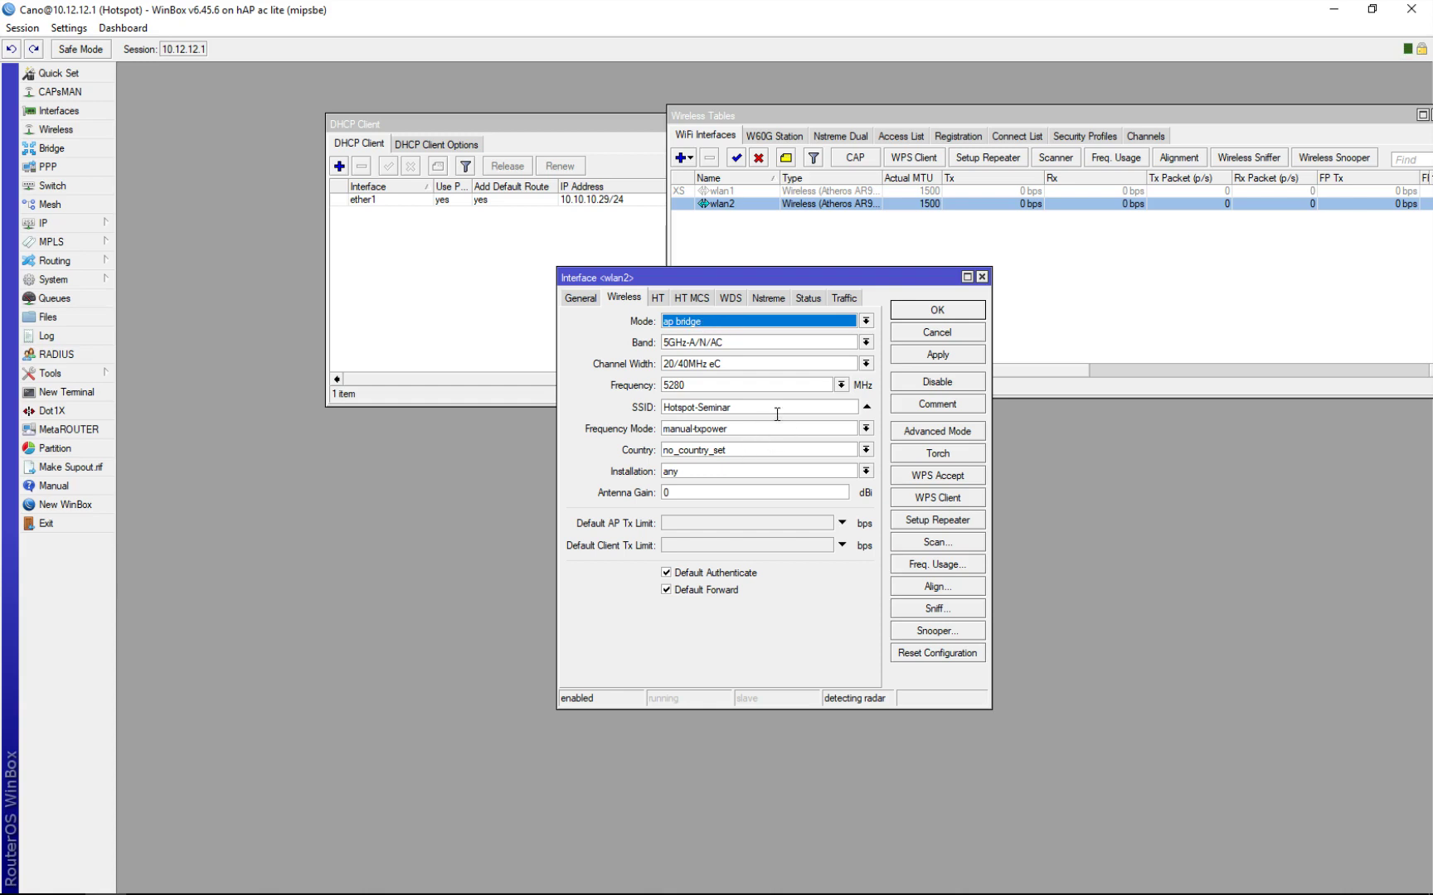
pyautogui.moveTo(779, 412); pyautogui.dragTo(647, 416)
pyautogui.moveTo(866, 274); pyautogui.dragTo(909, 98)
pyautogui.click(892, 377)
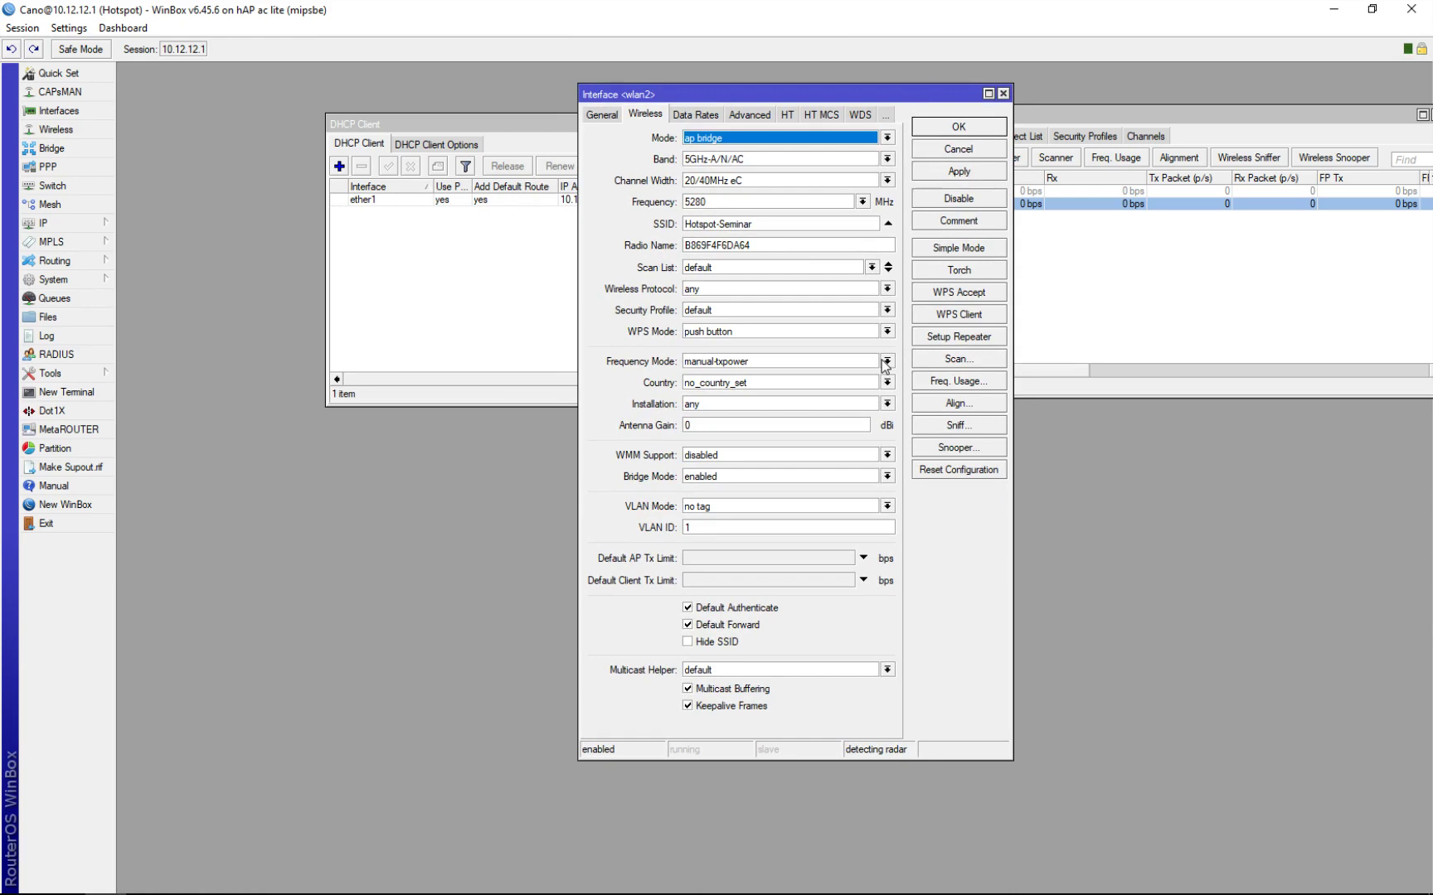
# Step: Check wlan2's Security Profile setting and open the default security profile's details beside the interface settings
pyautogui.click(758, 311)
pyautogui.click(758, 315)
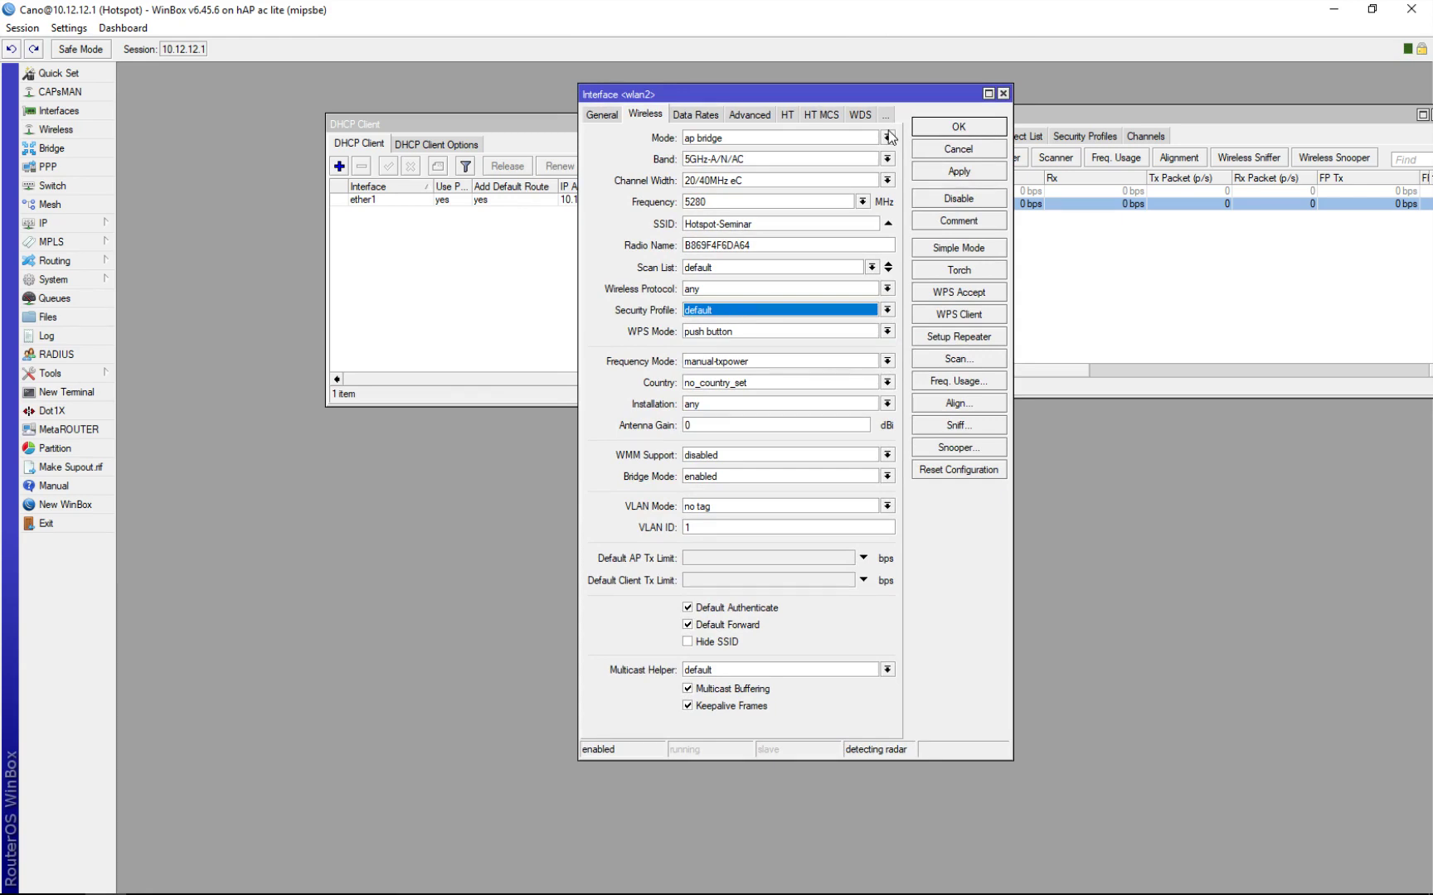
pyautogui.moveTo(918, 94); pyautogui.dragTo(931, 176)
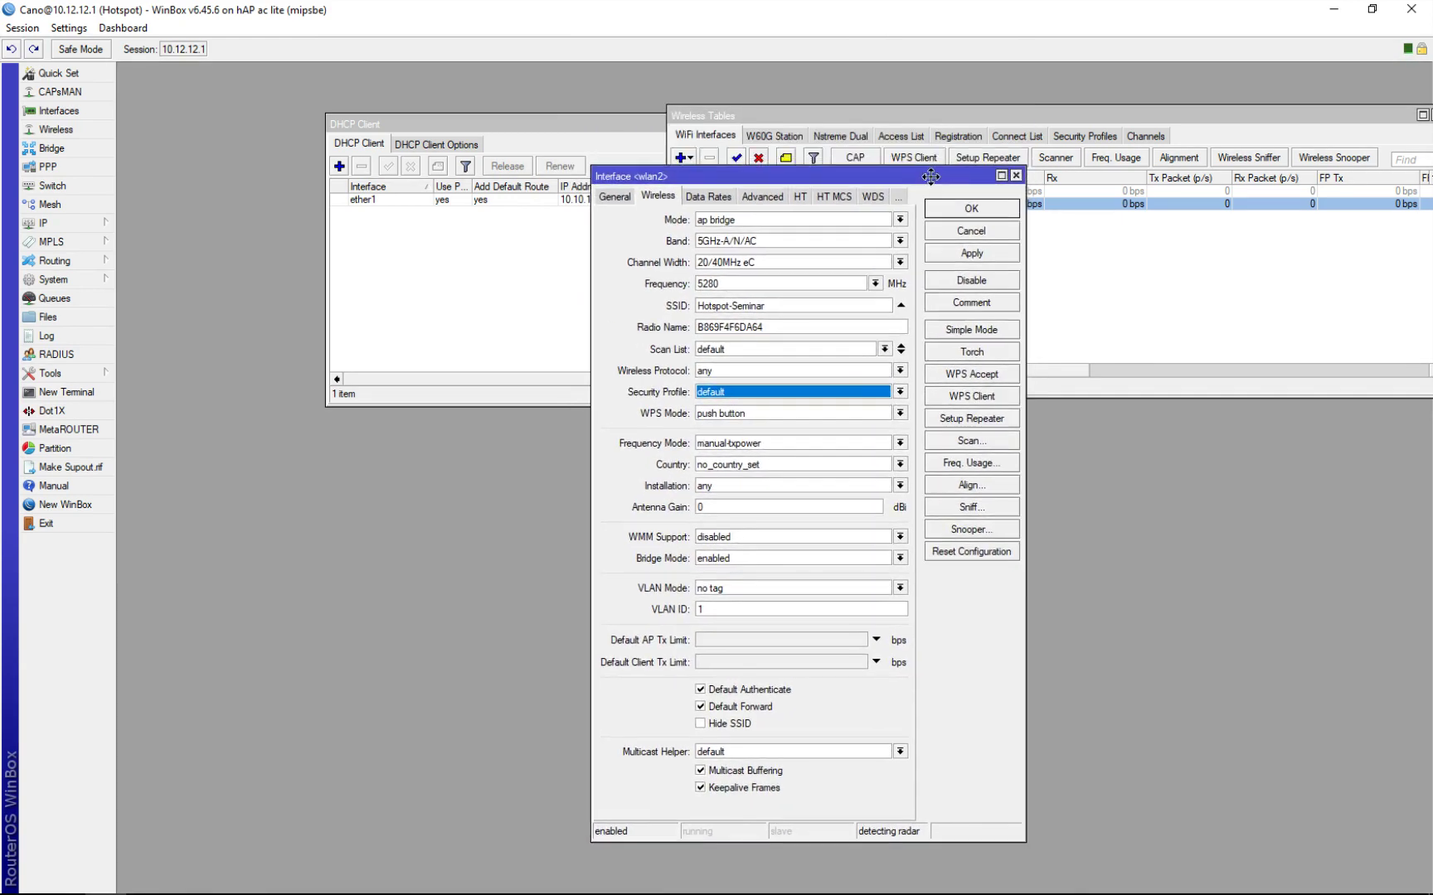
pyautogui.click(1091, 145)
pyautogui.click(734, 205)
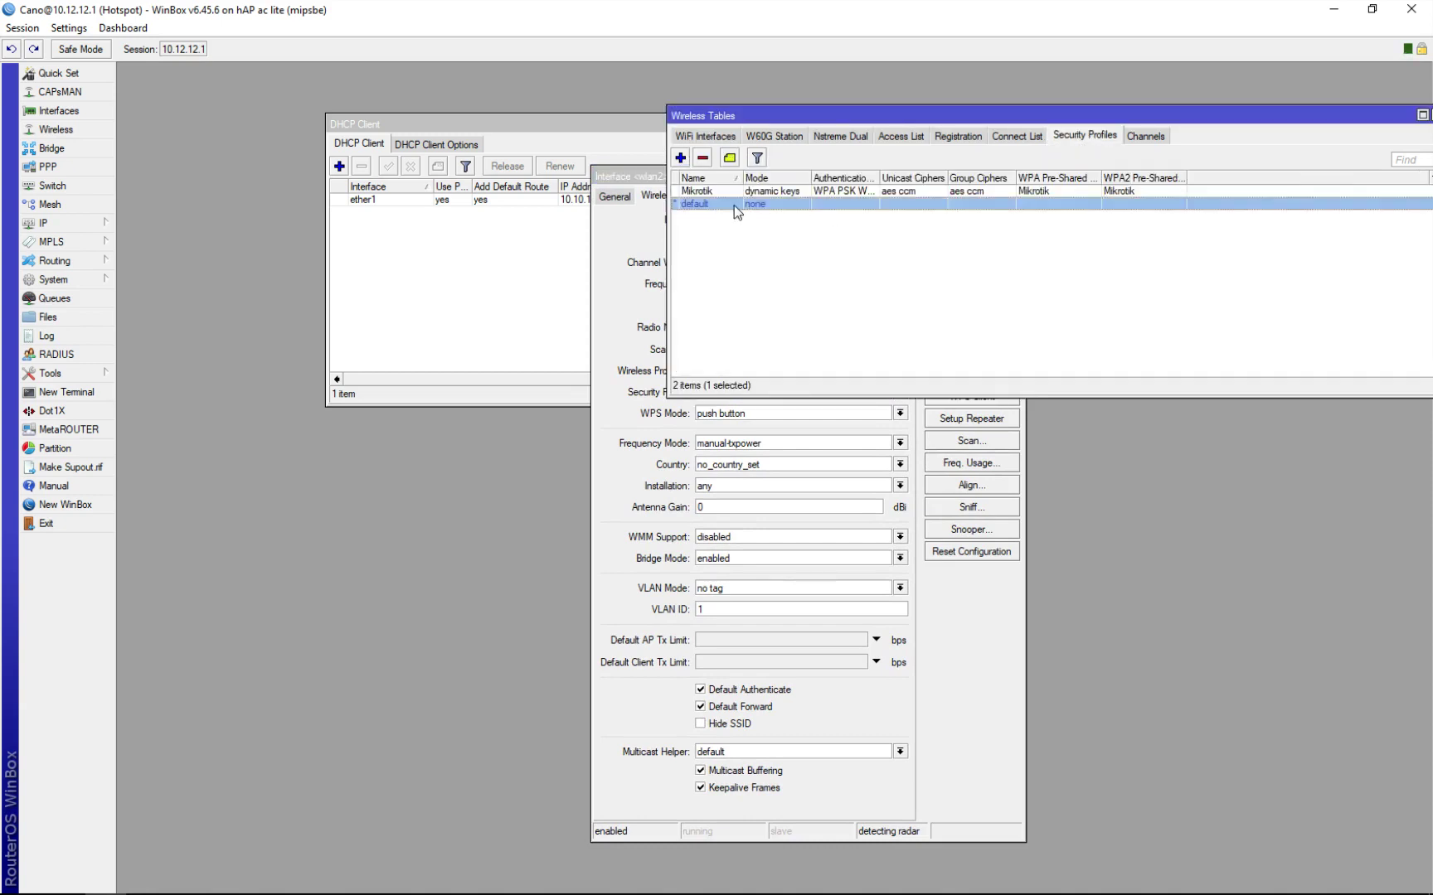
pyautogui.doubleClick(735, 204)
pyautogui.moveTo(800, 307); pyautogui.dragTo(1270, 306)
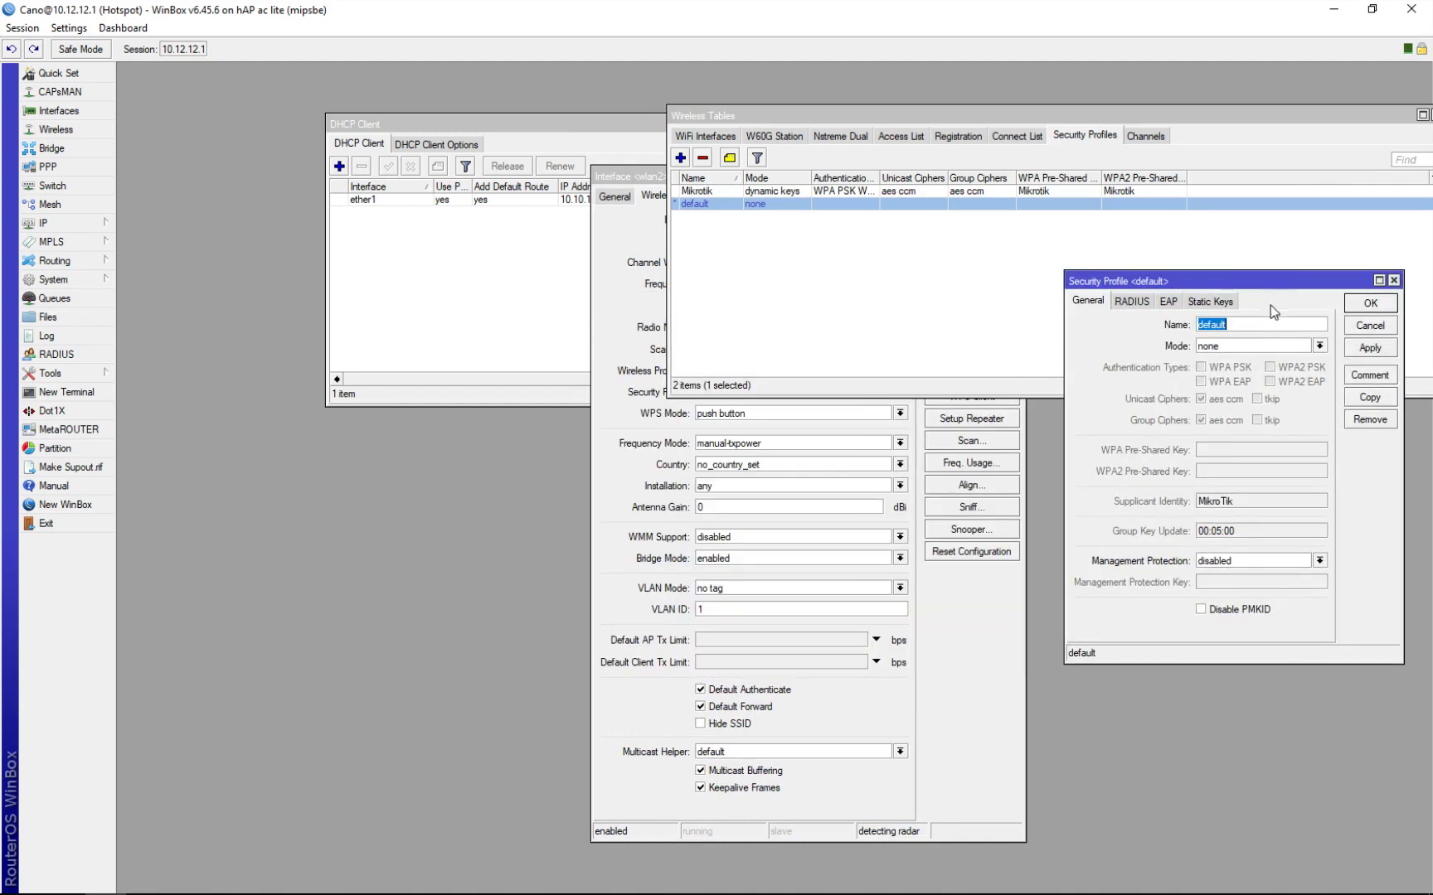
# Step: Compare the default profile's key fields with wlan2's security and SSID settings, close both without changes, and return to the WiFi interfaces list
pyautogui.click(645, 202)
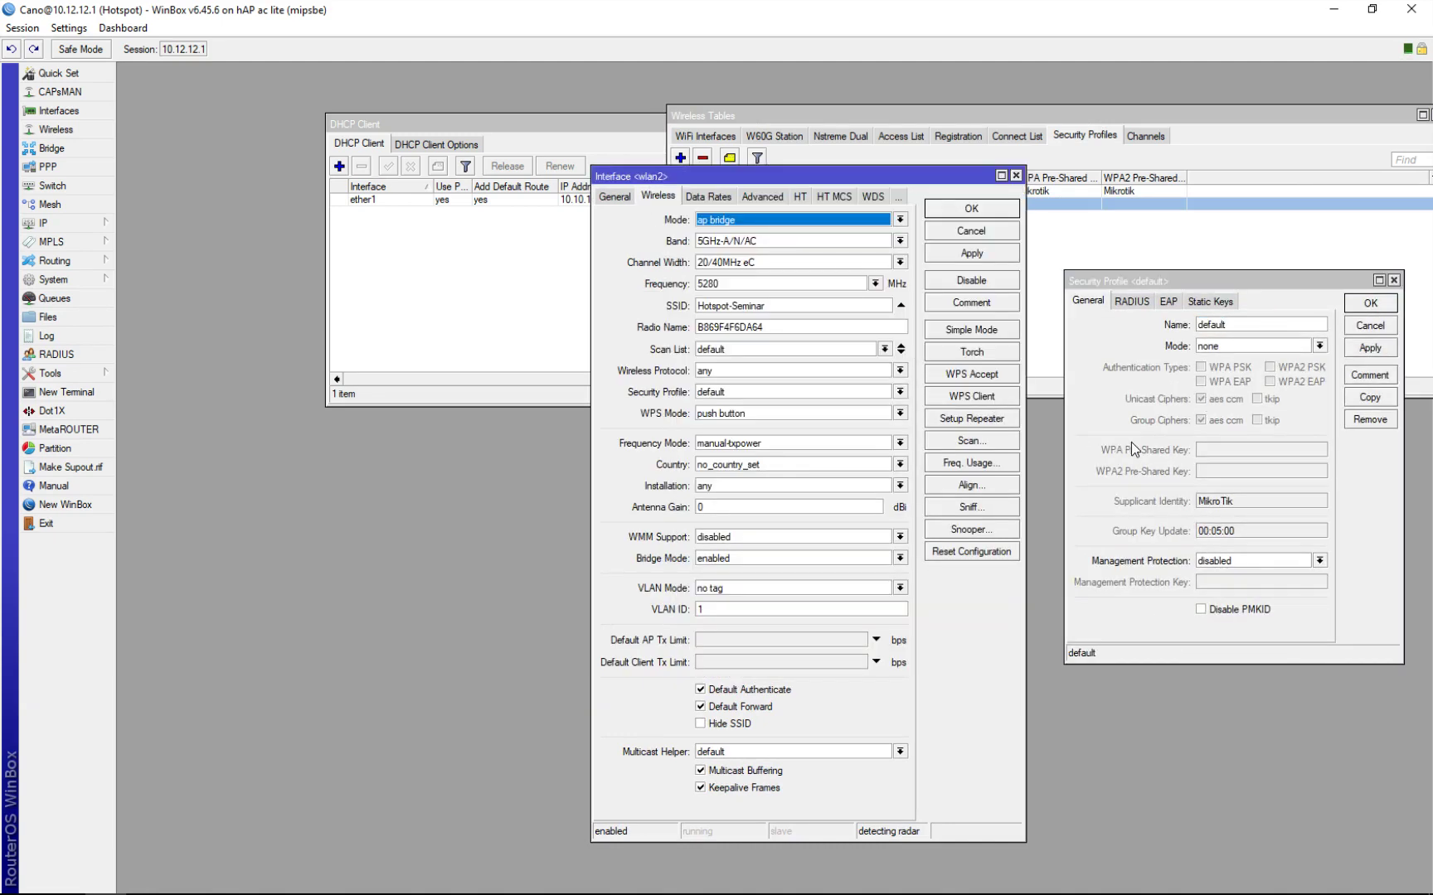
pyautogui.click(1226, 452)
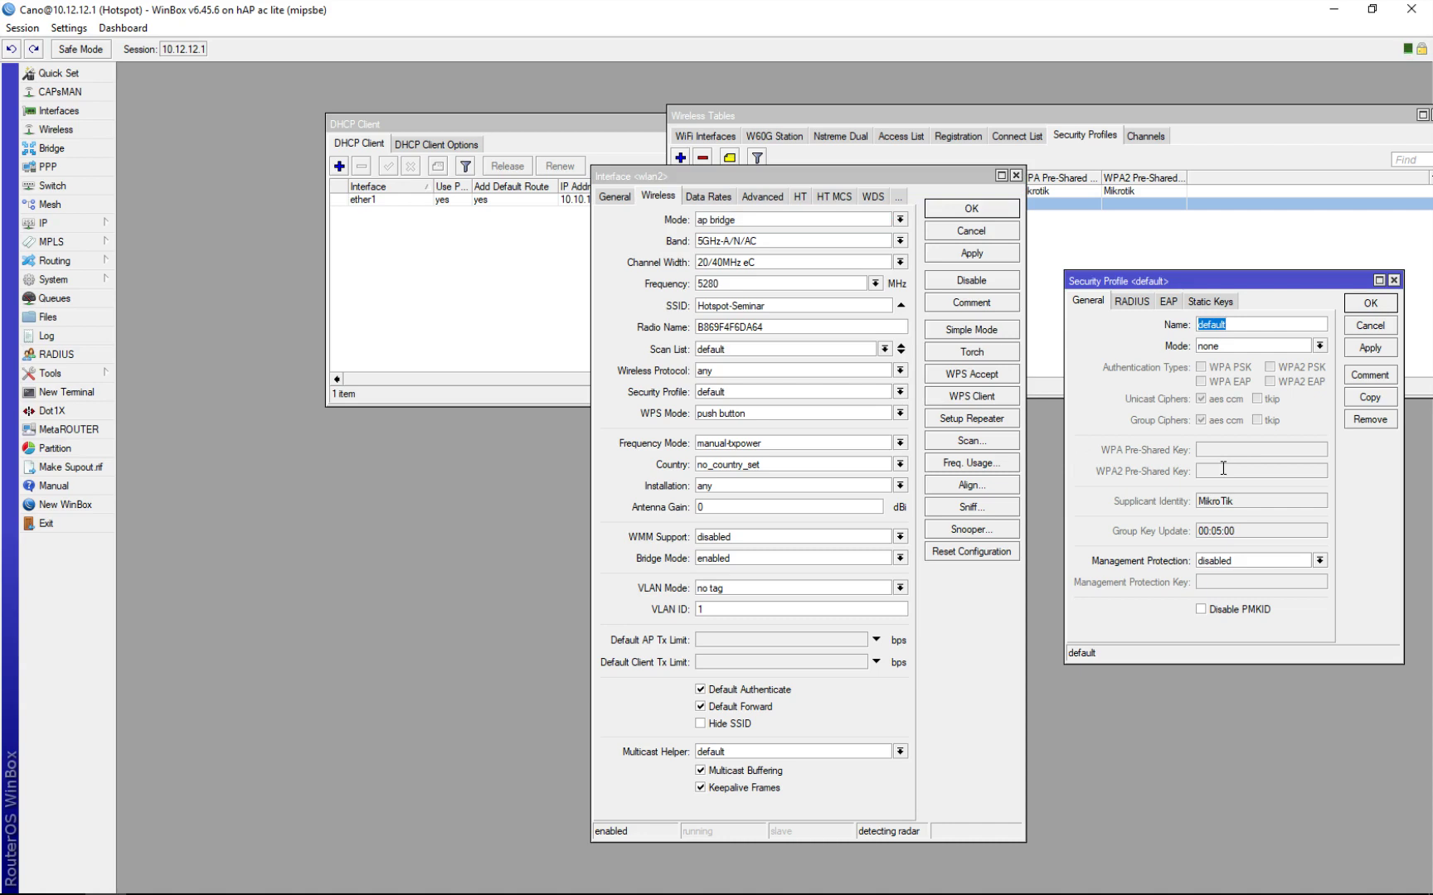
pyautogui.moveTo(1283, 275); pyautogui.dragTo(1255, 180)
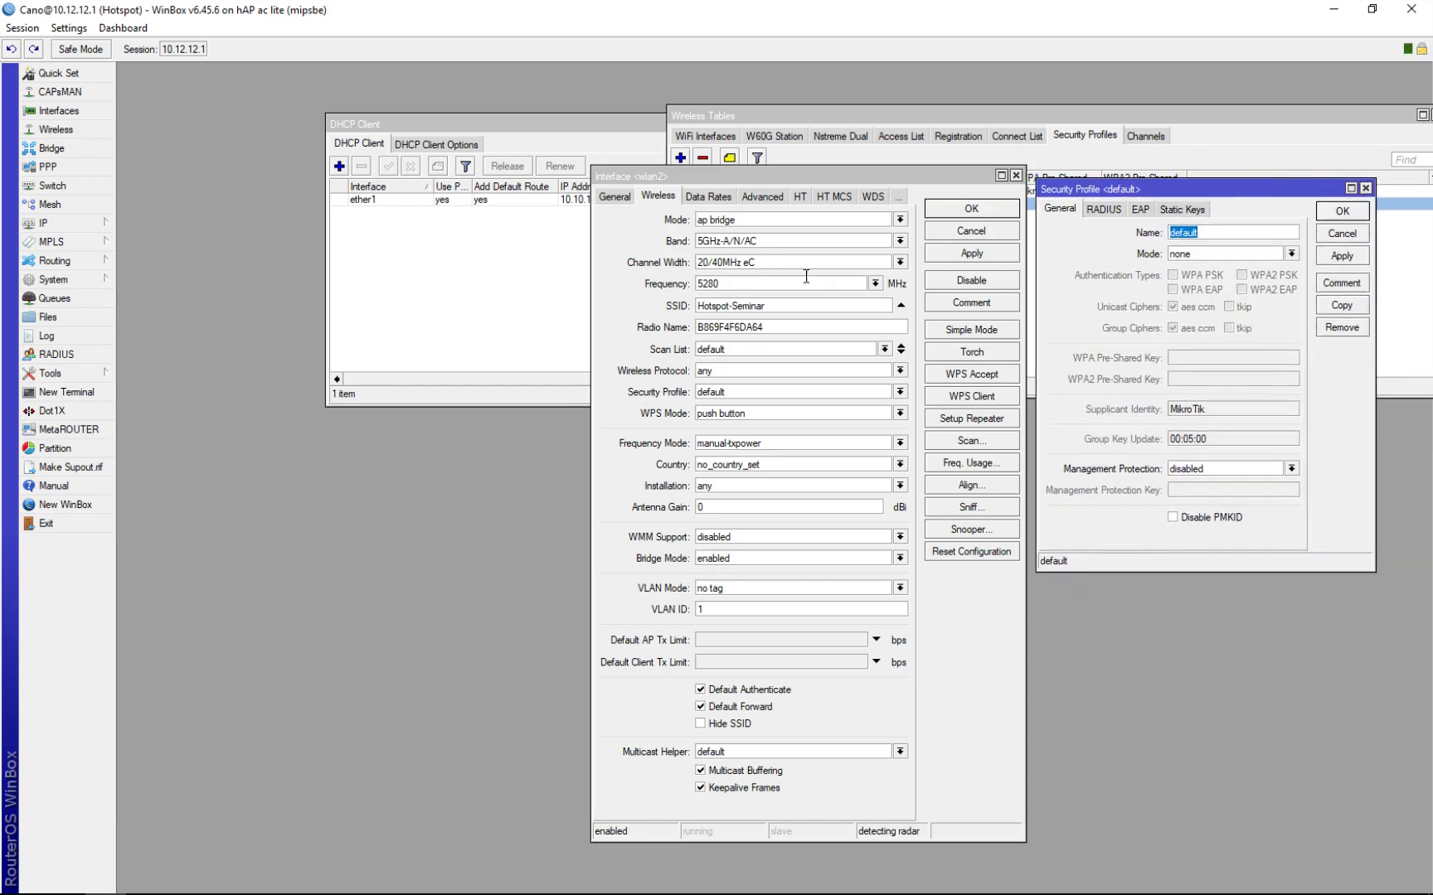
pyautogui.click(1341, 233)
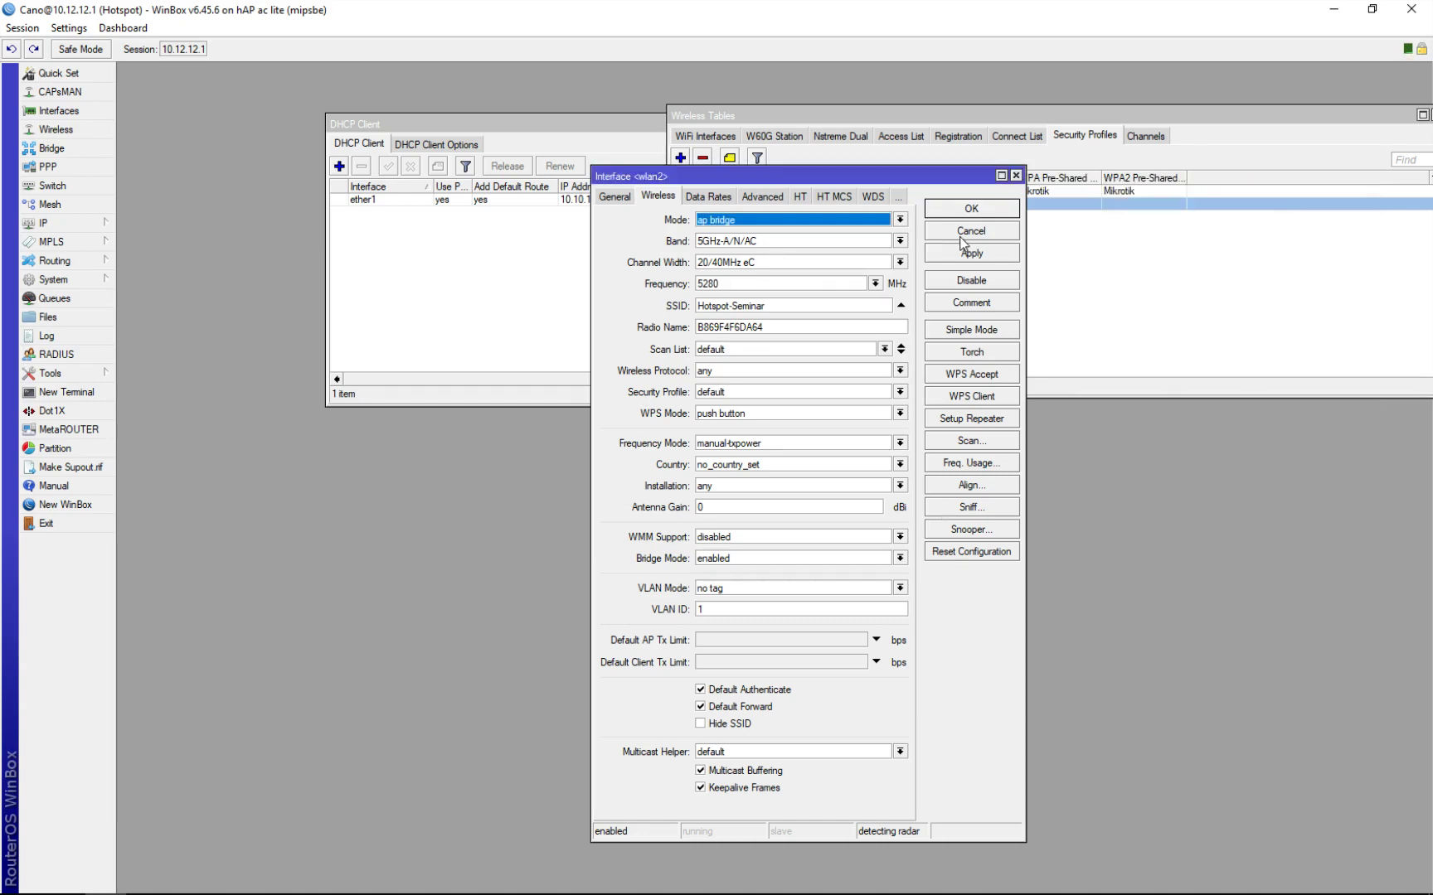
pyautogui.moveTo(765, 306); pyautogui.dragTo(684, 308)
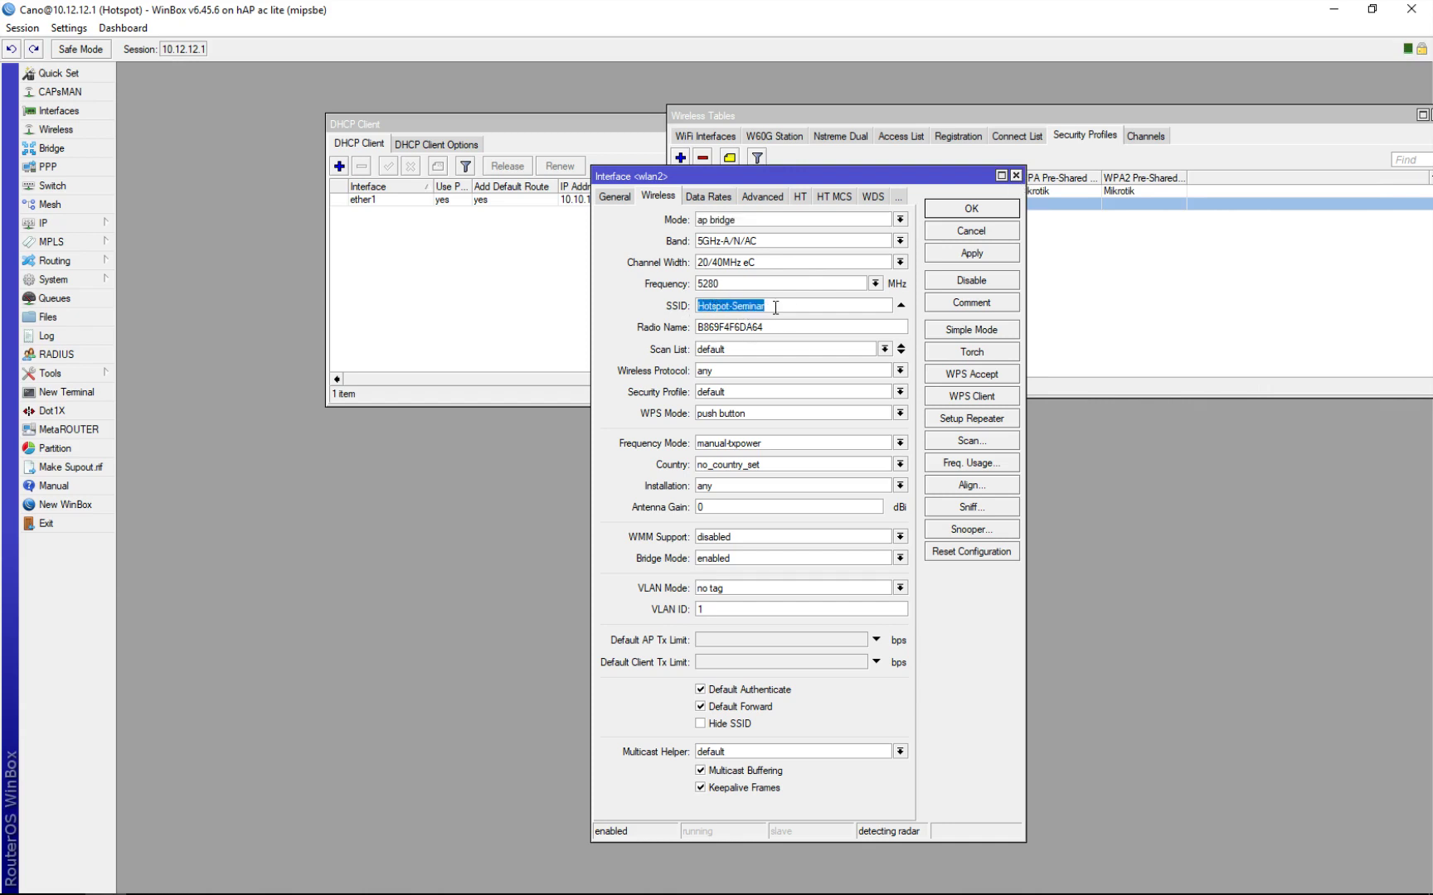
pyautogui.click(971, 231)
pyautogui.click(703, 136)
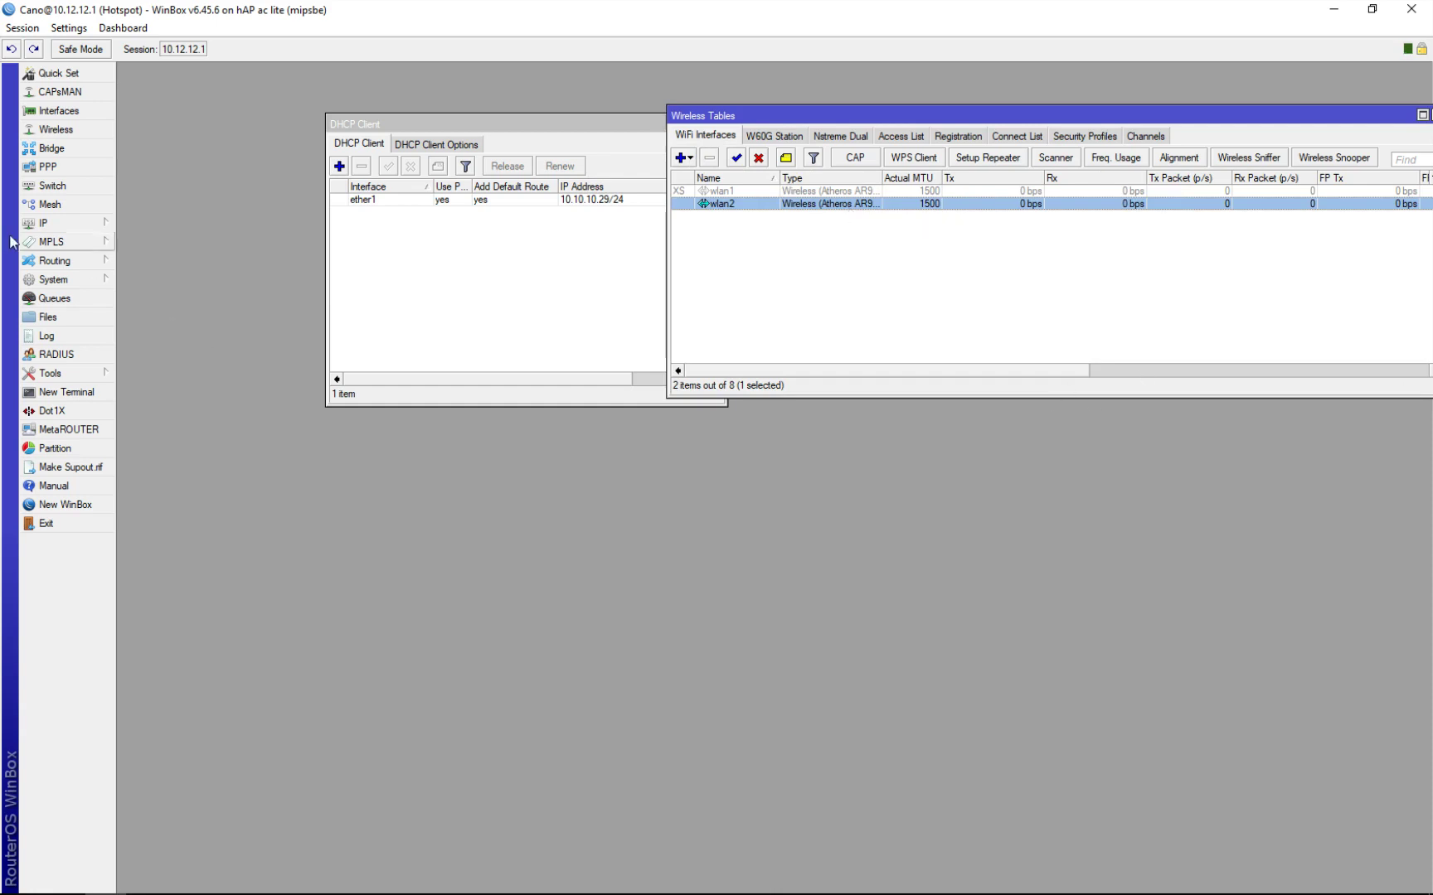
# Step: Open the router's IP address list and move it just below the wireless interface rows
pyautogui.click(51, 223)
pyautogui.click(146, 262)
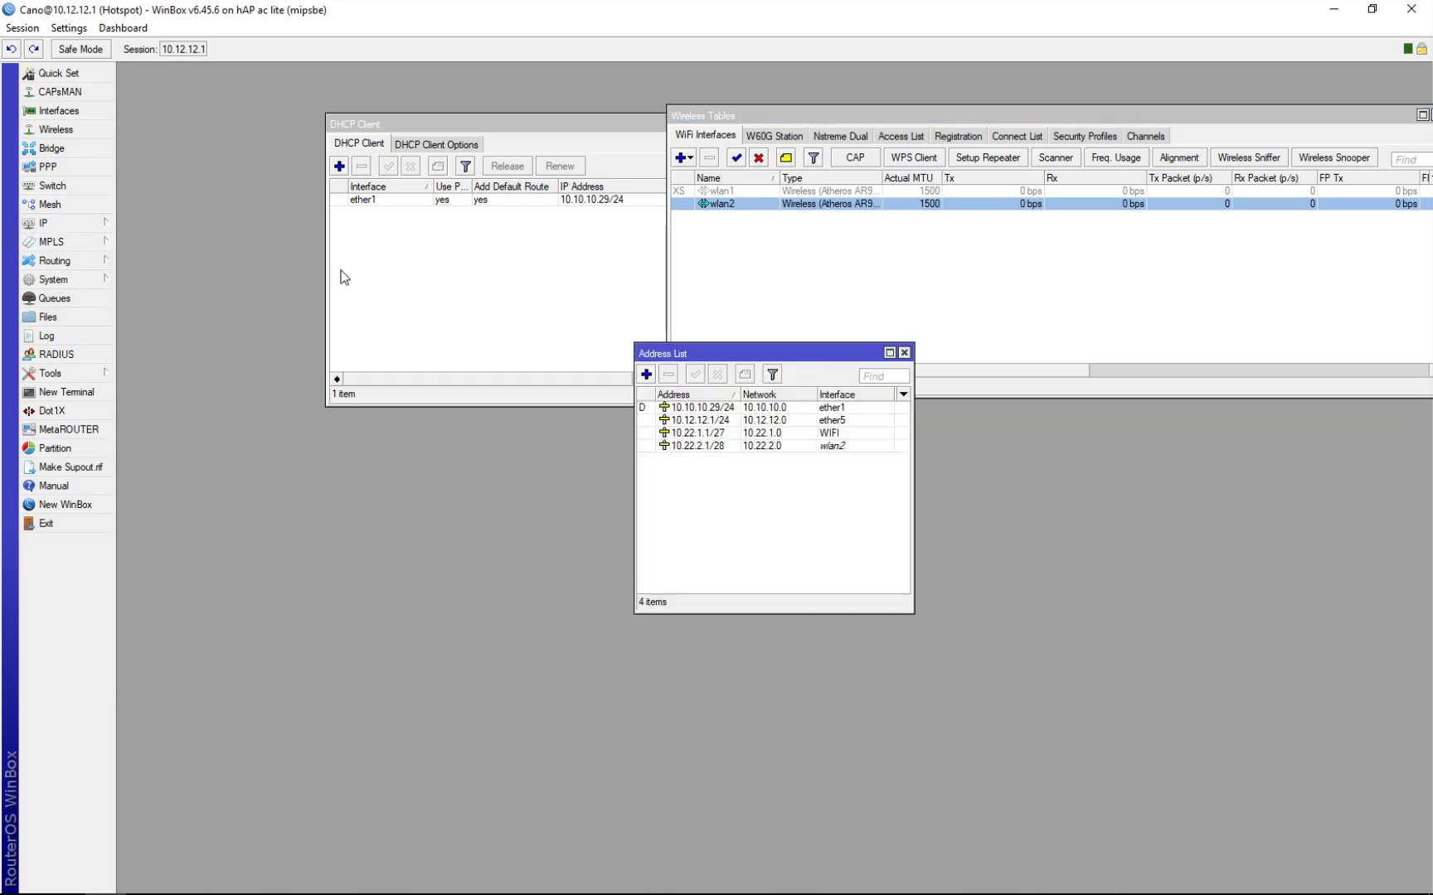
pyautogui.moveTo(817, 344); pyautogui.dragTo(880, 239)
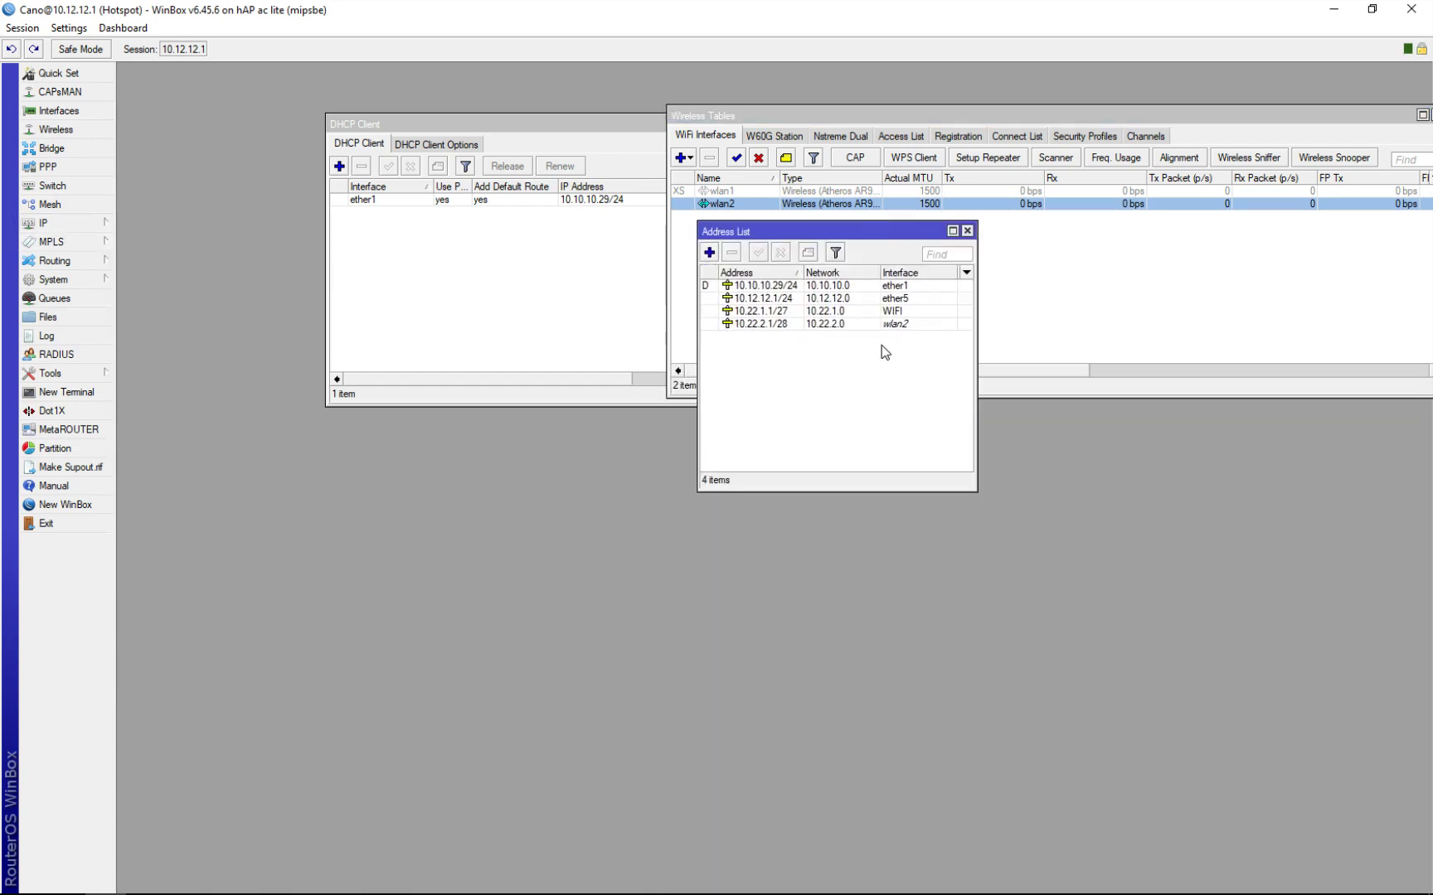
pyautogui.moveTo(876, 249); pyautogui.dragTo(876, 262)
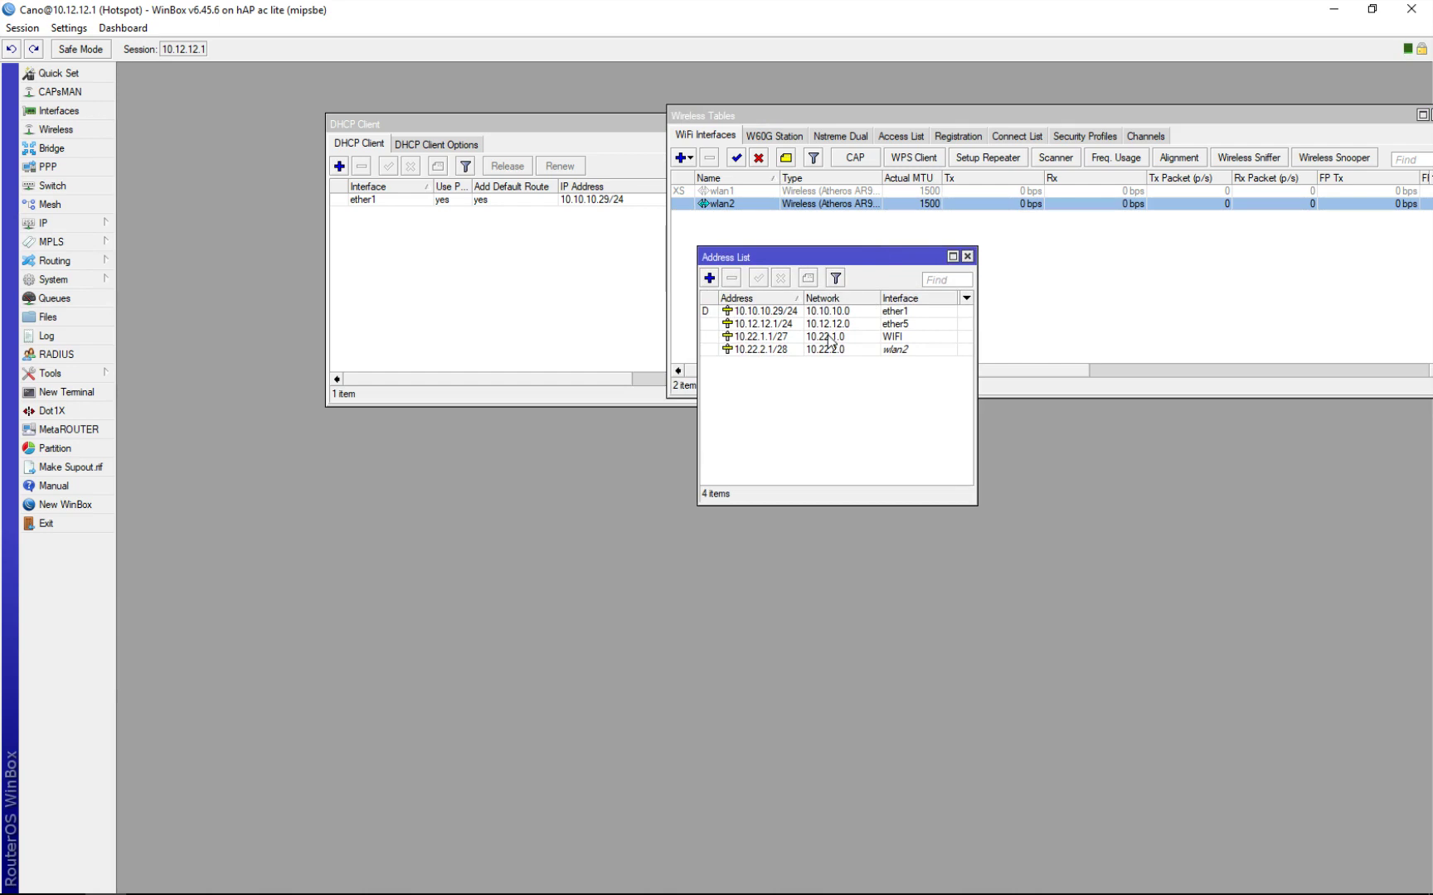
# Step: Examine the address and prefix length in wlan2's IP address entry, close it without changes, and move the address list aside
pyautogui.doubleClick(783, 351)
pyautogui.moveTo(825, 383); pyautogui.dragTo(866, 231)
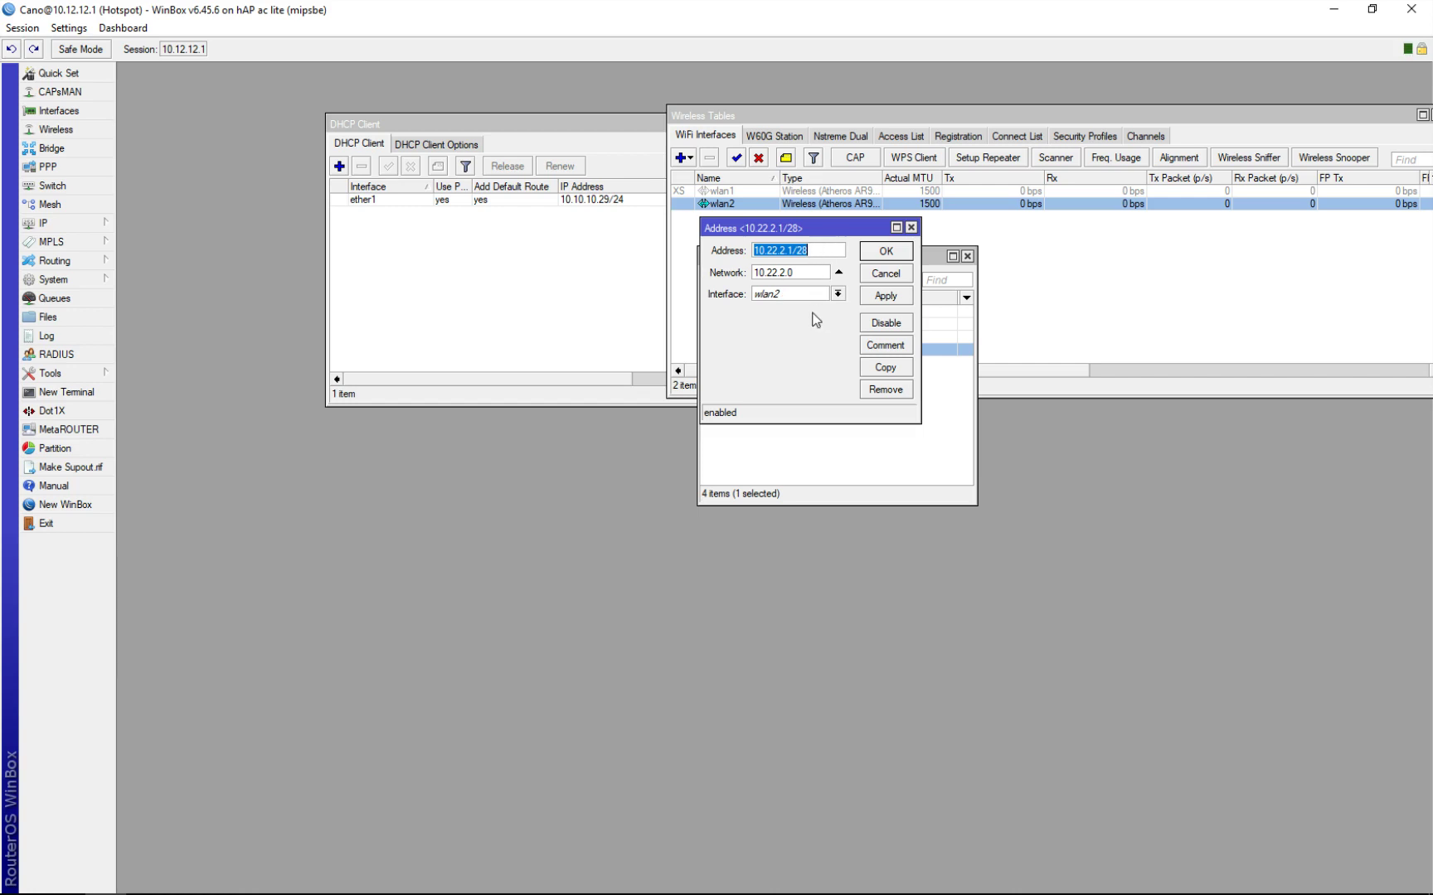
pyautogui.click(828, 251)
pyautogui.moveTo(795, 250); pyautogui.dragTo(819, 250)
pyautogui.click(821, 249)
pyautogui.moveTo(821, 250)
pyautogui.click(894, 270)
pyautogui.moveTo(912, 255); pyautogui.dragTo(809, 248)
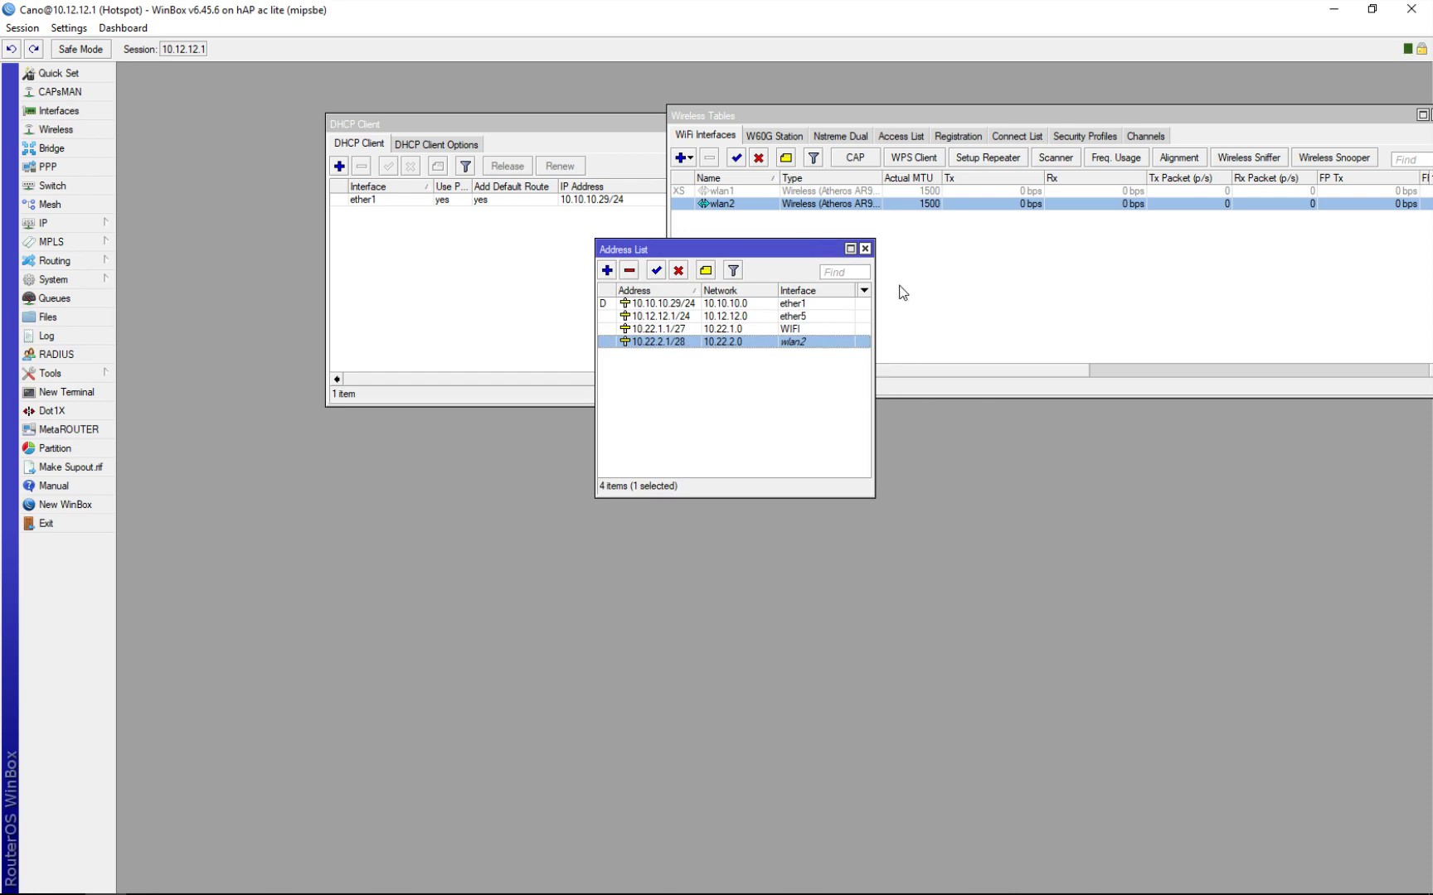
# Step: Close the address list, open the DHCP servers and remove the one assigned to wlan2
pyautogui.click(864, 249)
pyautogui.click(83, 223)
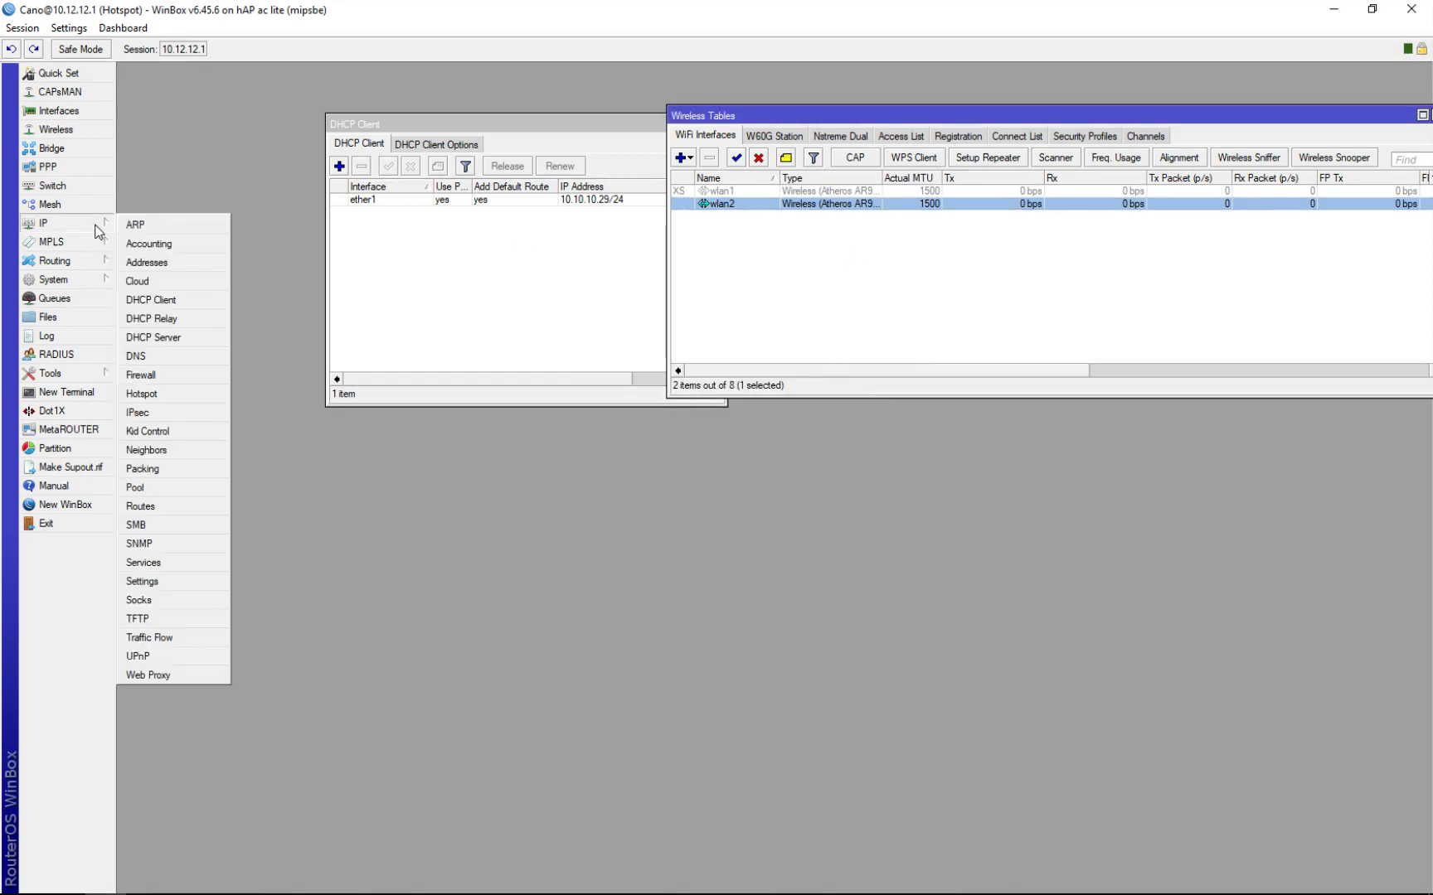
pyautogui.click(173, 337)
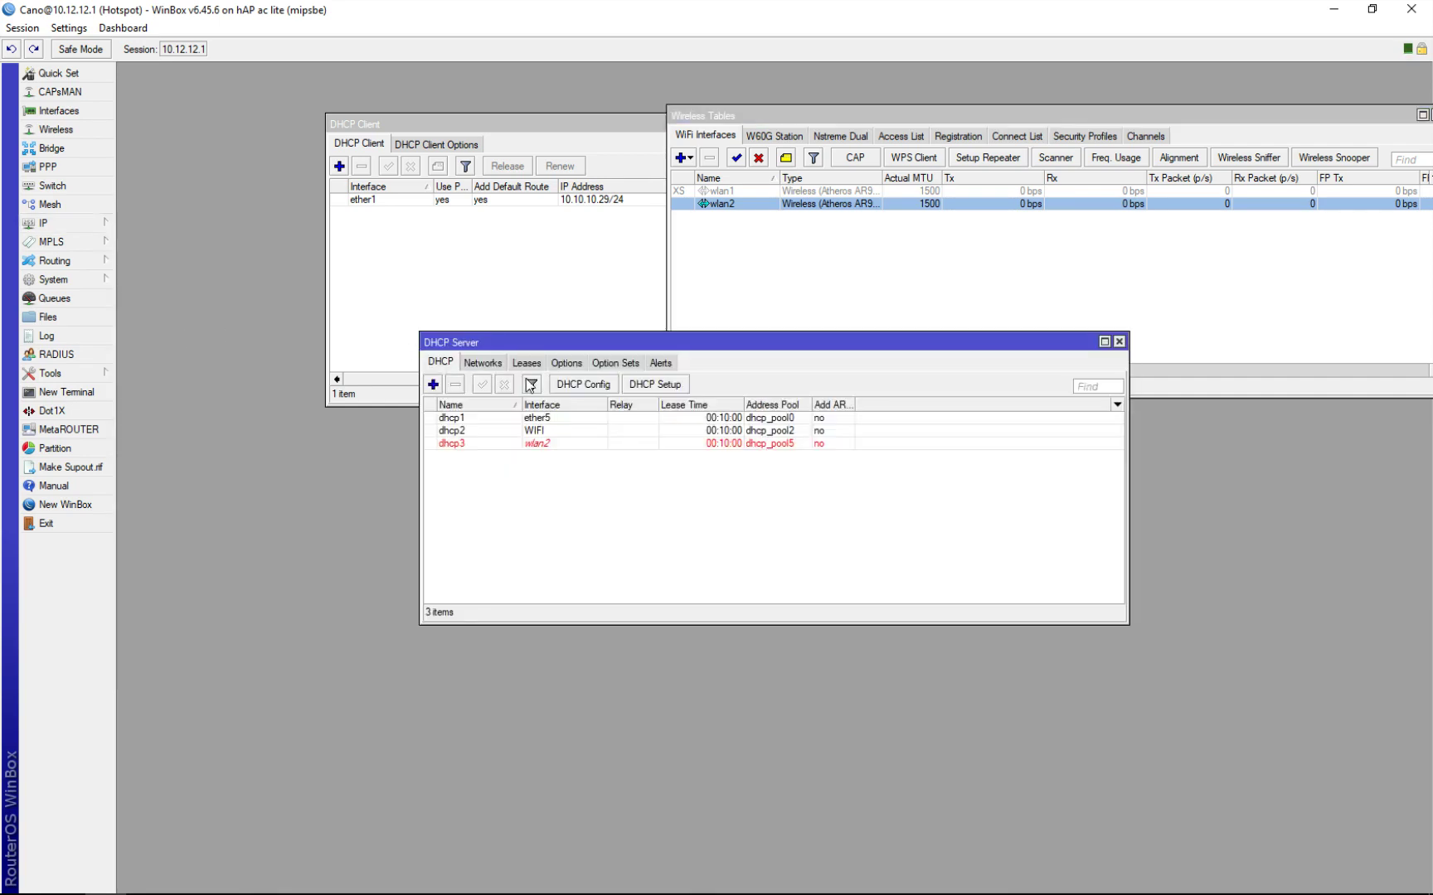
pyautogui.click(580, 445)
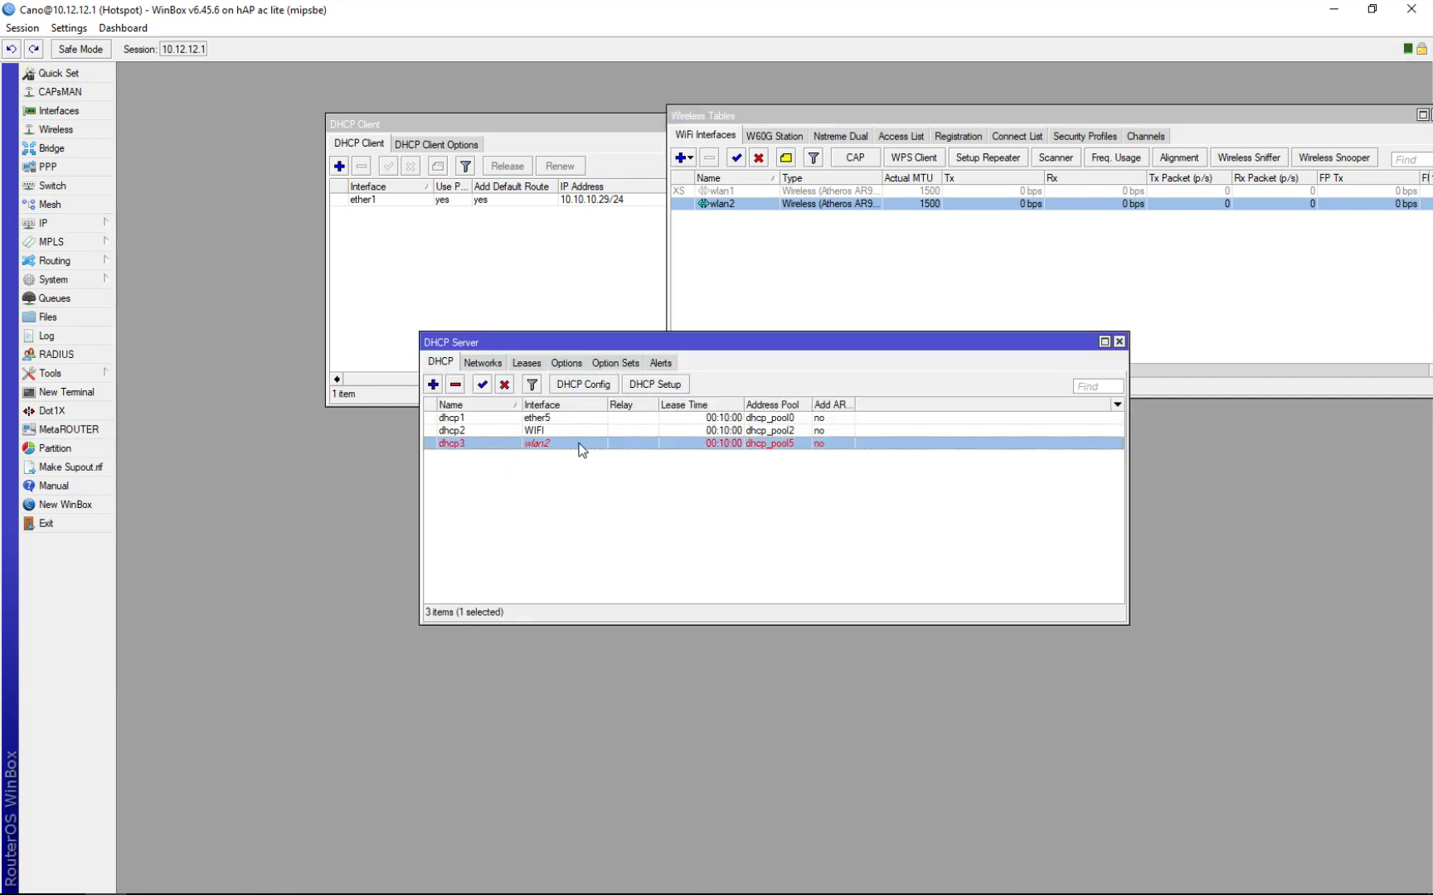
pyautogui.click(455, 384)
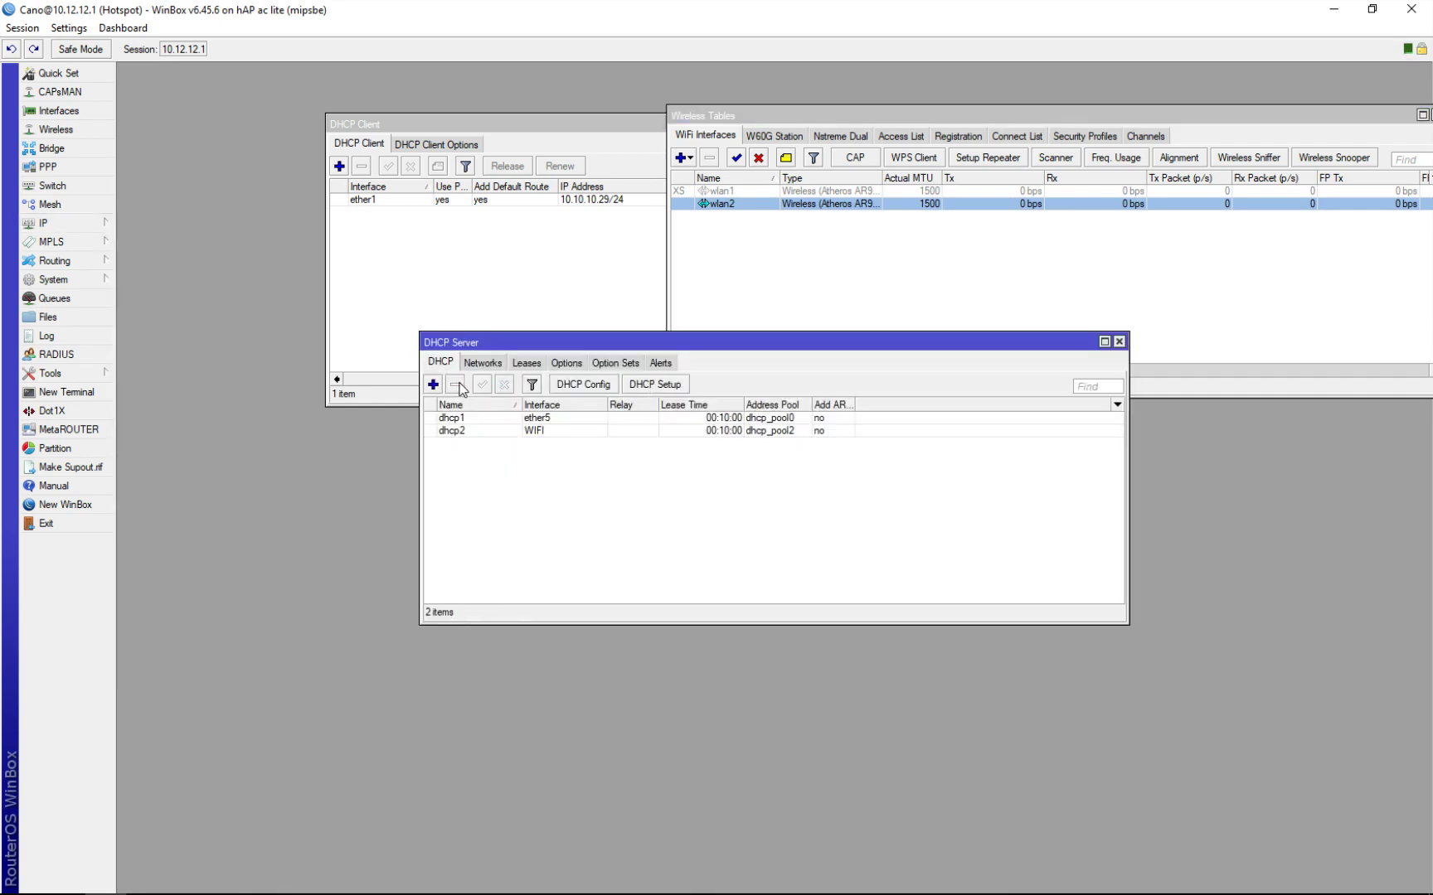
# Step: Start DHCP Setup on wlan2, accepting the address space 10.22.2.0/28 and the proposed gateway
pyautogui.click(663, 388)
pyautogui.click(816, 474)
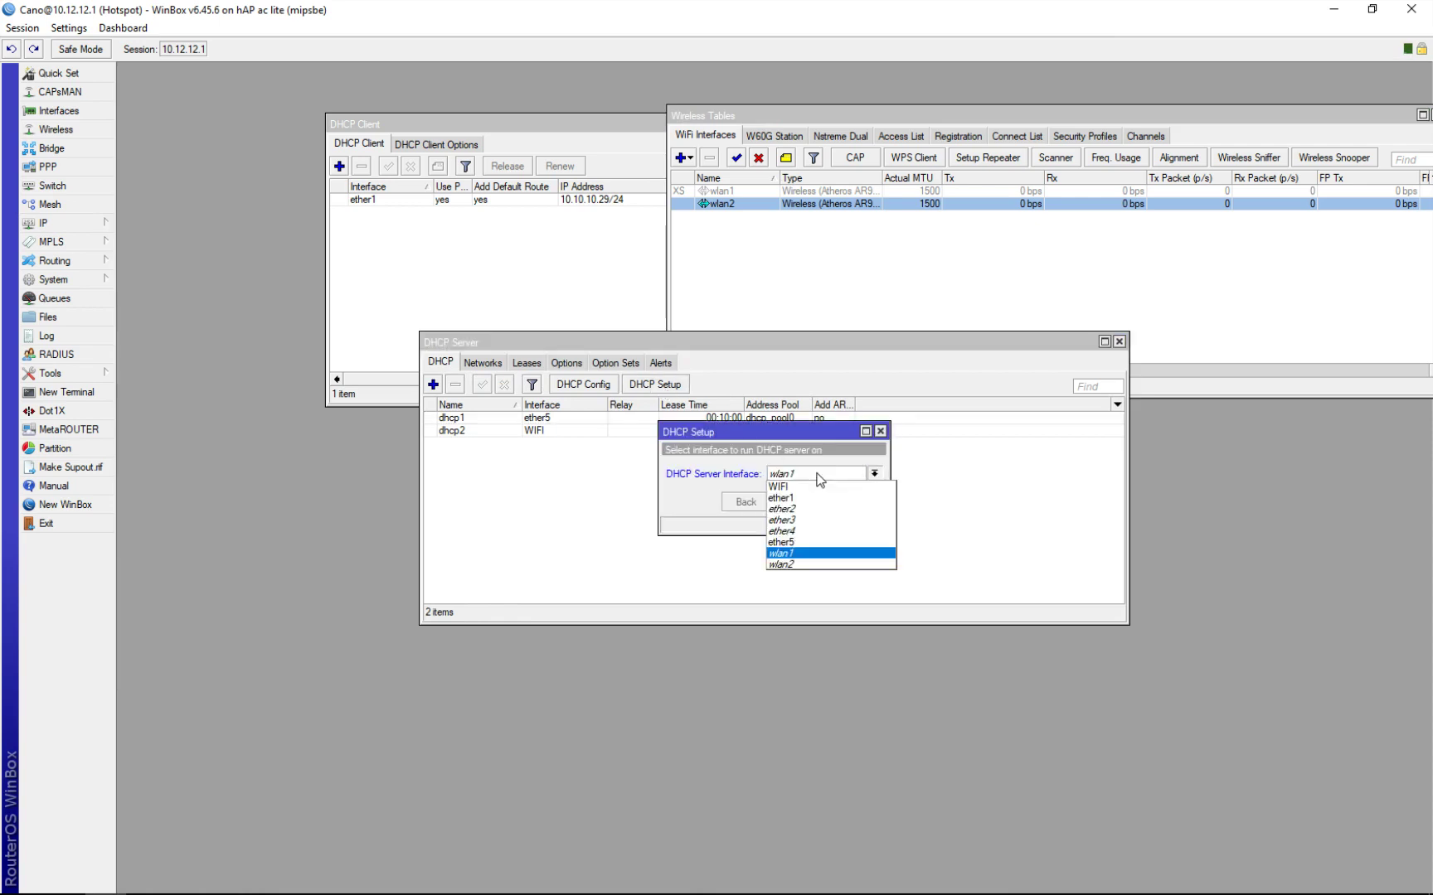
pyautogui.click(802, 564)
pyautogui.click(800, 503)
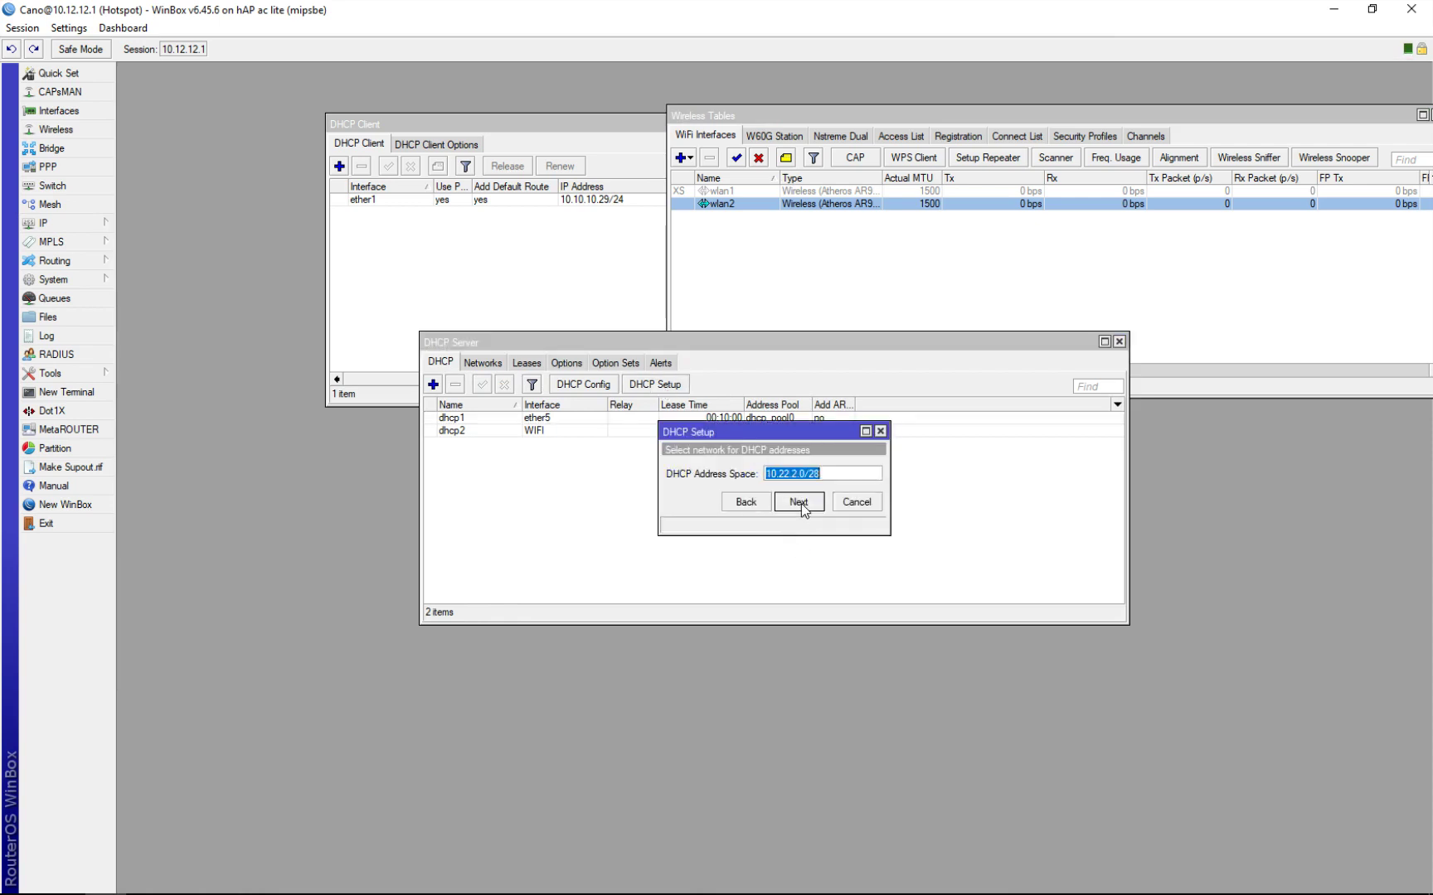
pyautogui.click(802, 502)
pyautogui.click(802, 502)
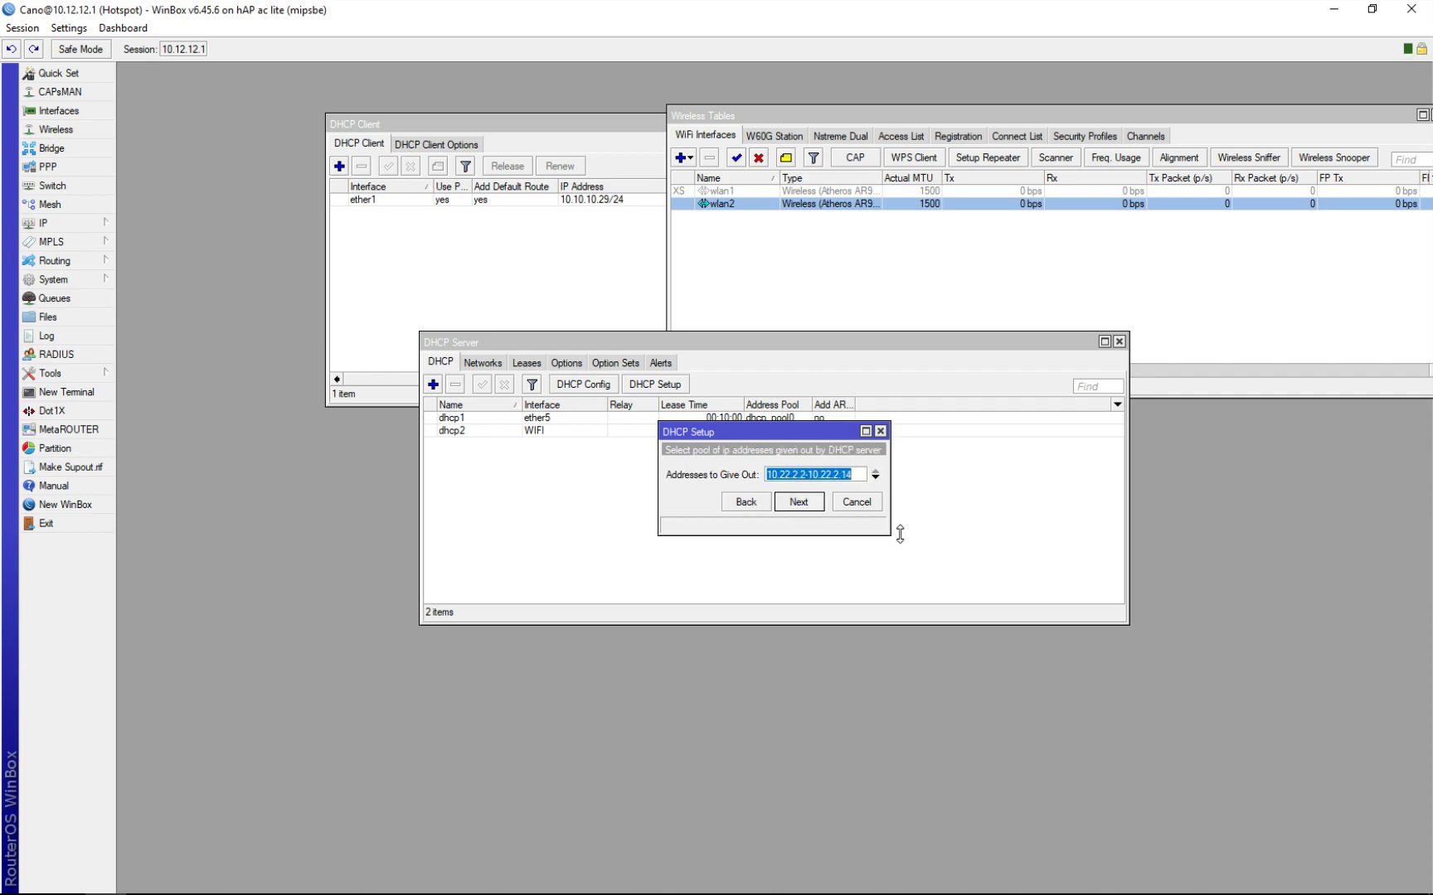
# Step: Enlarge the setup dialog, review the addresses to give out and accept the range 10.22.2.2-10.22.2.14
pyautogui.moveTo(886, 537); pyautogui.dragTo(1050, 581)
pyautogui.click(873, 473)
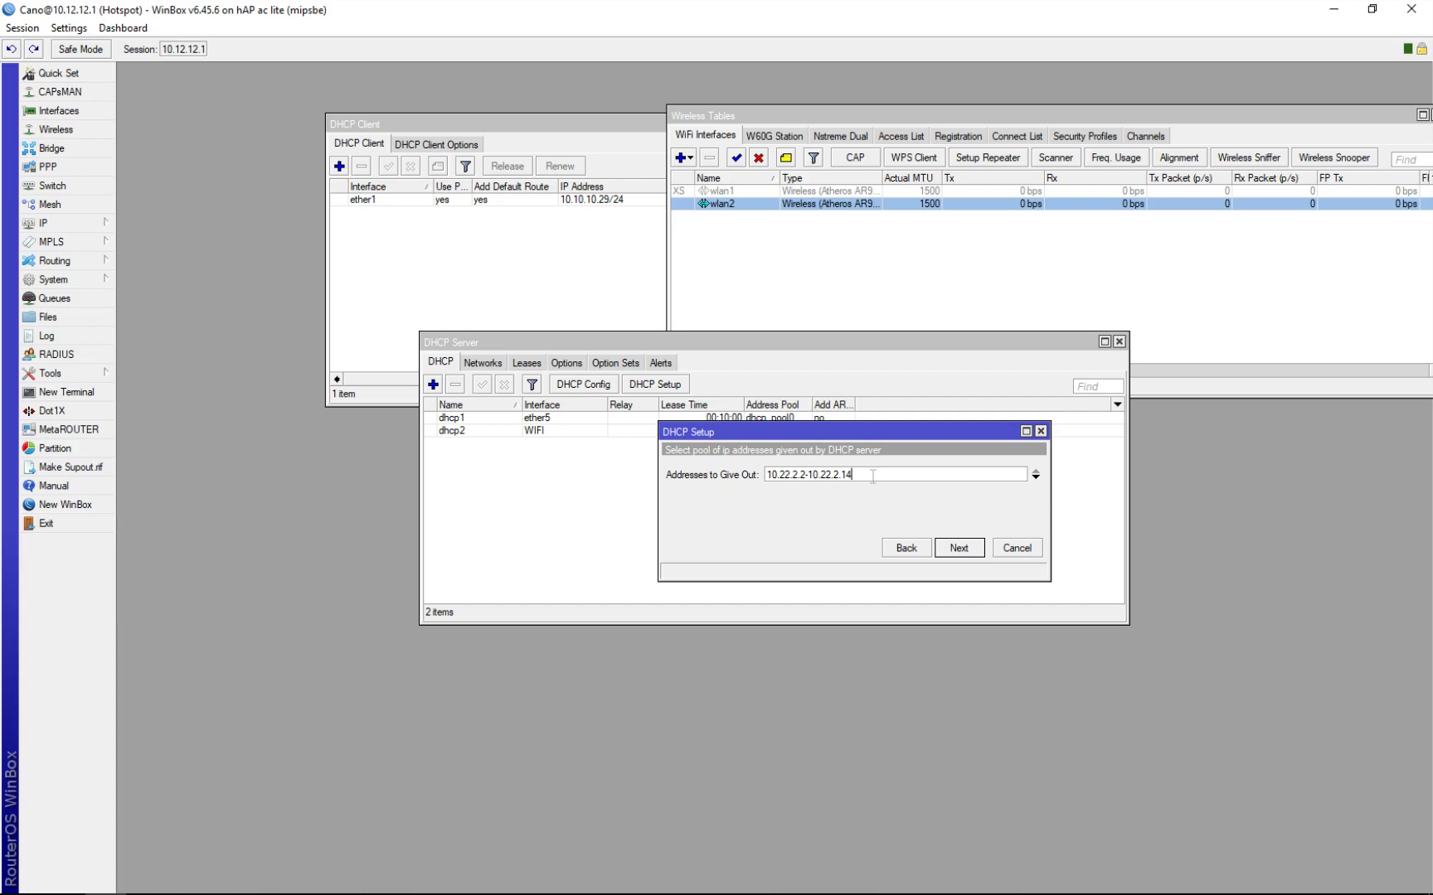
pyautogui.doubleClick(873, 477)
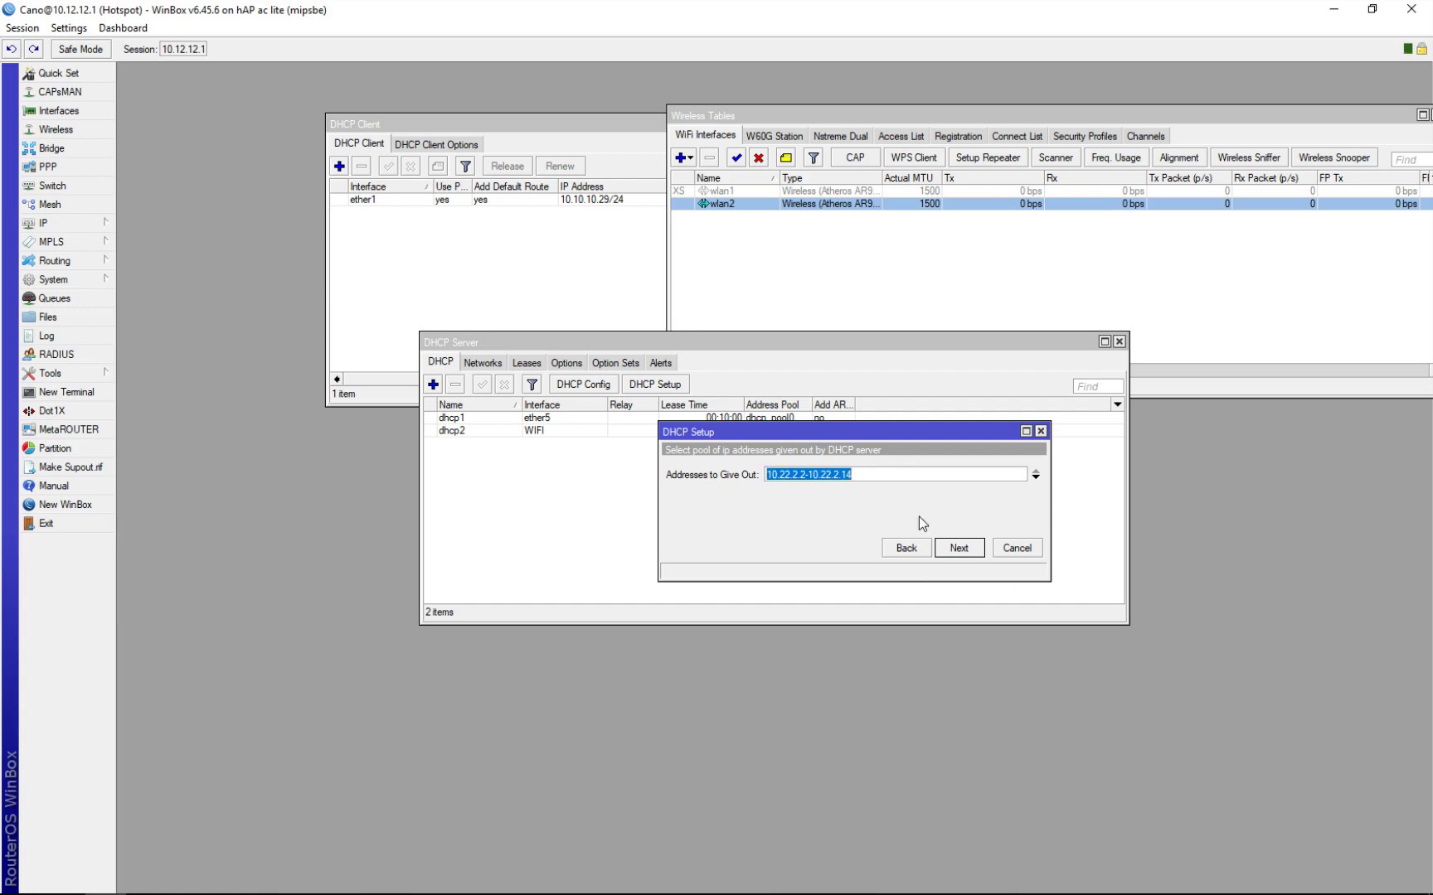
pyautogui.click(915, 481)
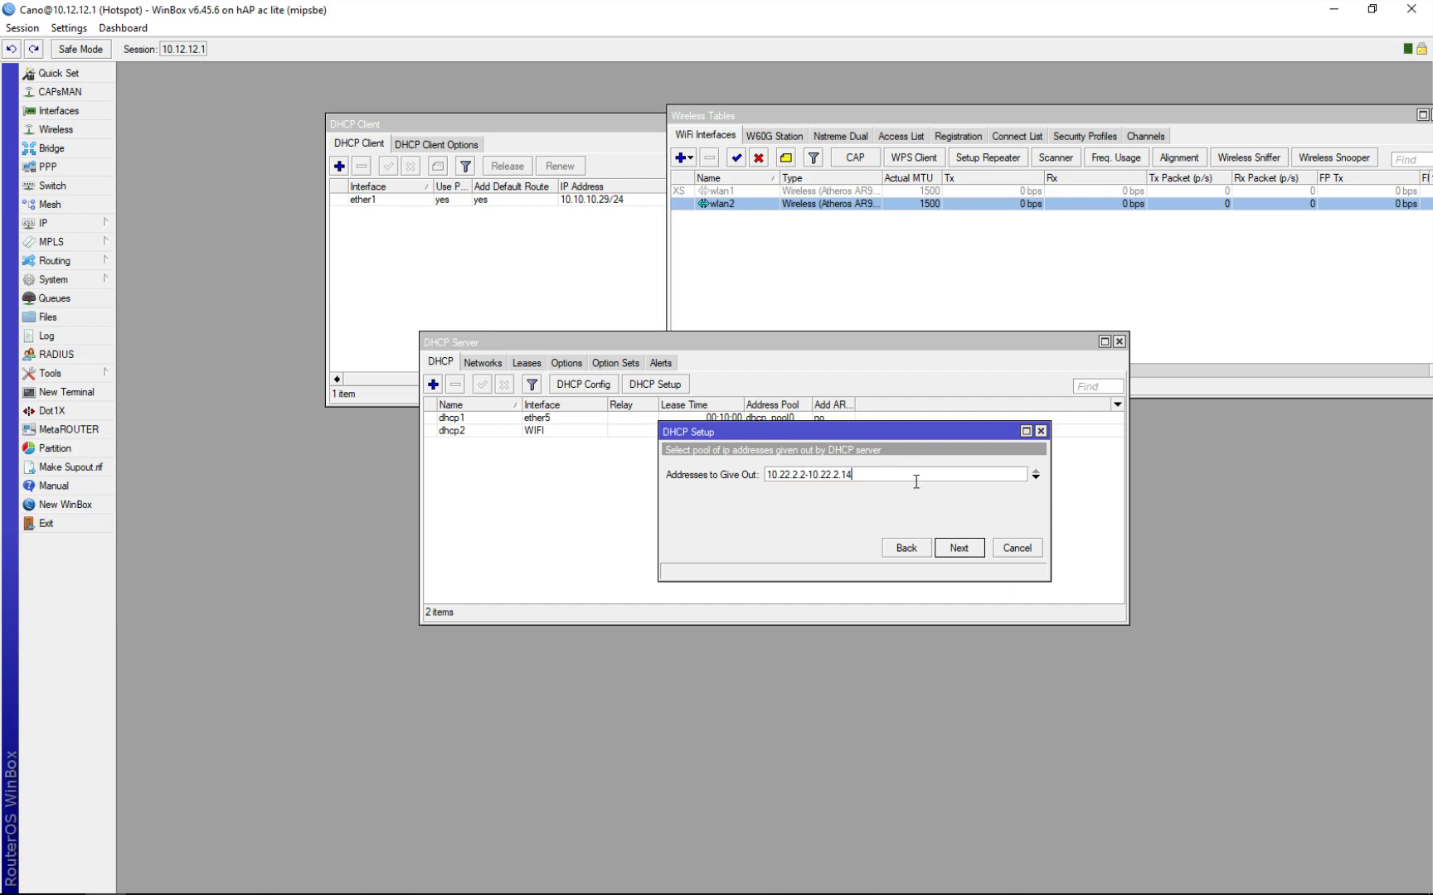
pyautogui.click(955, 549)
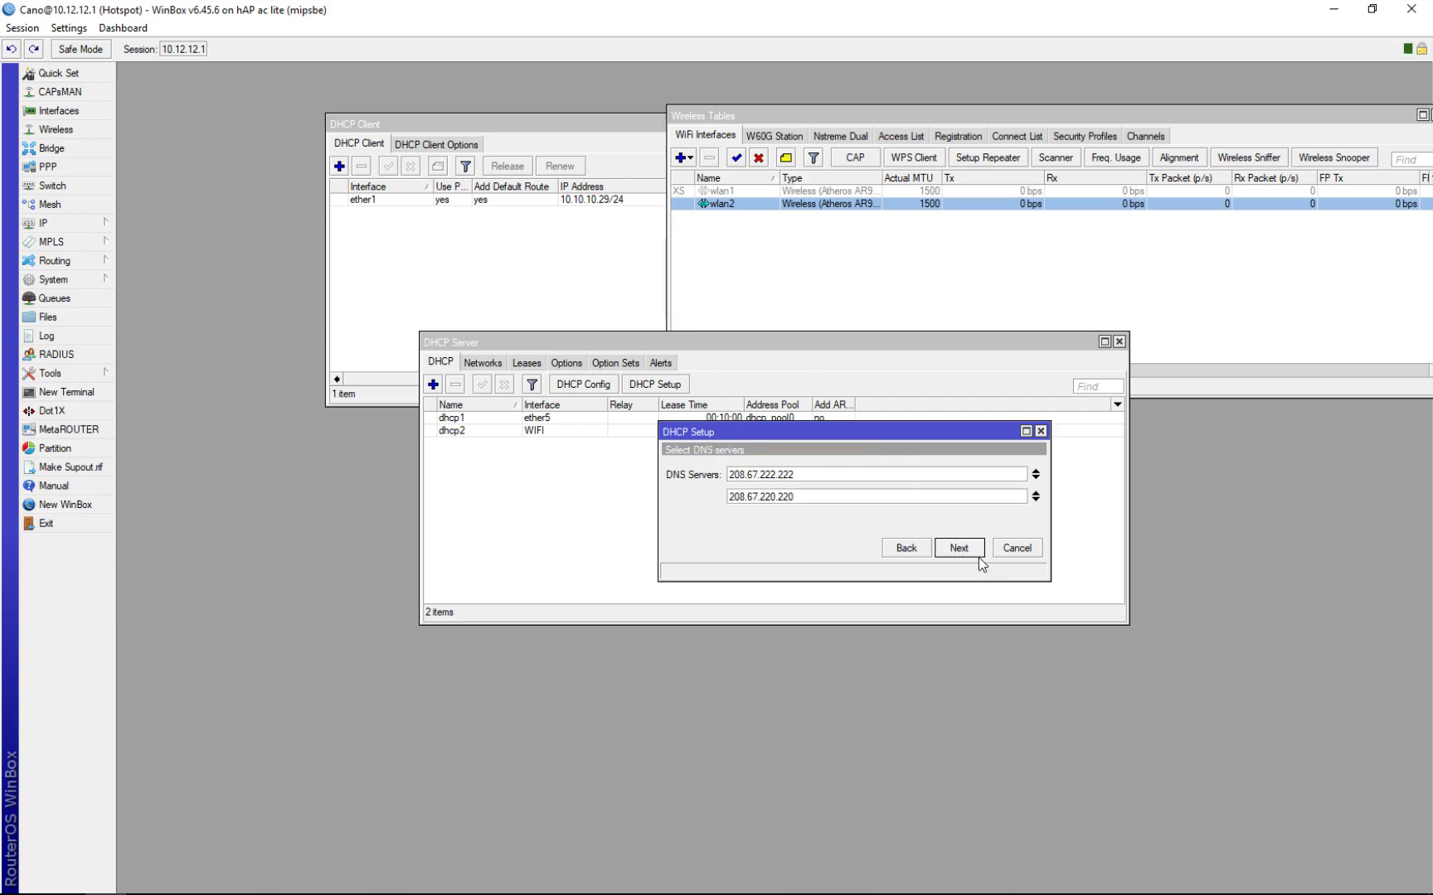
# Step: Accept DNS servers 208.67.222.222 and 208.67.220.220 with a 00:10:00 lease time, and complete the DHCP setup
pyautogui.click(976, 555)
pyautogui.click(976, 556)
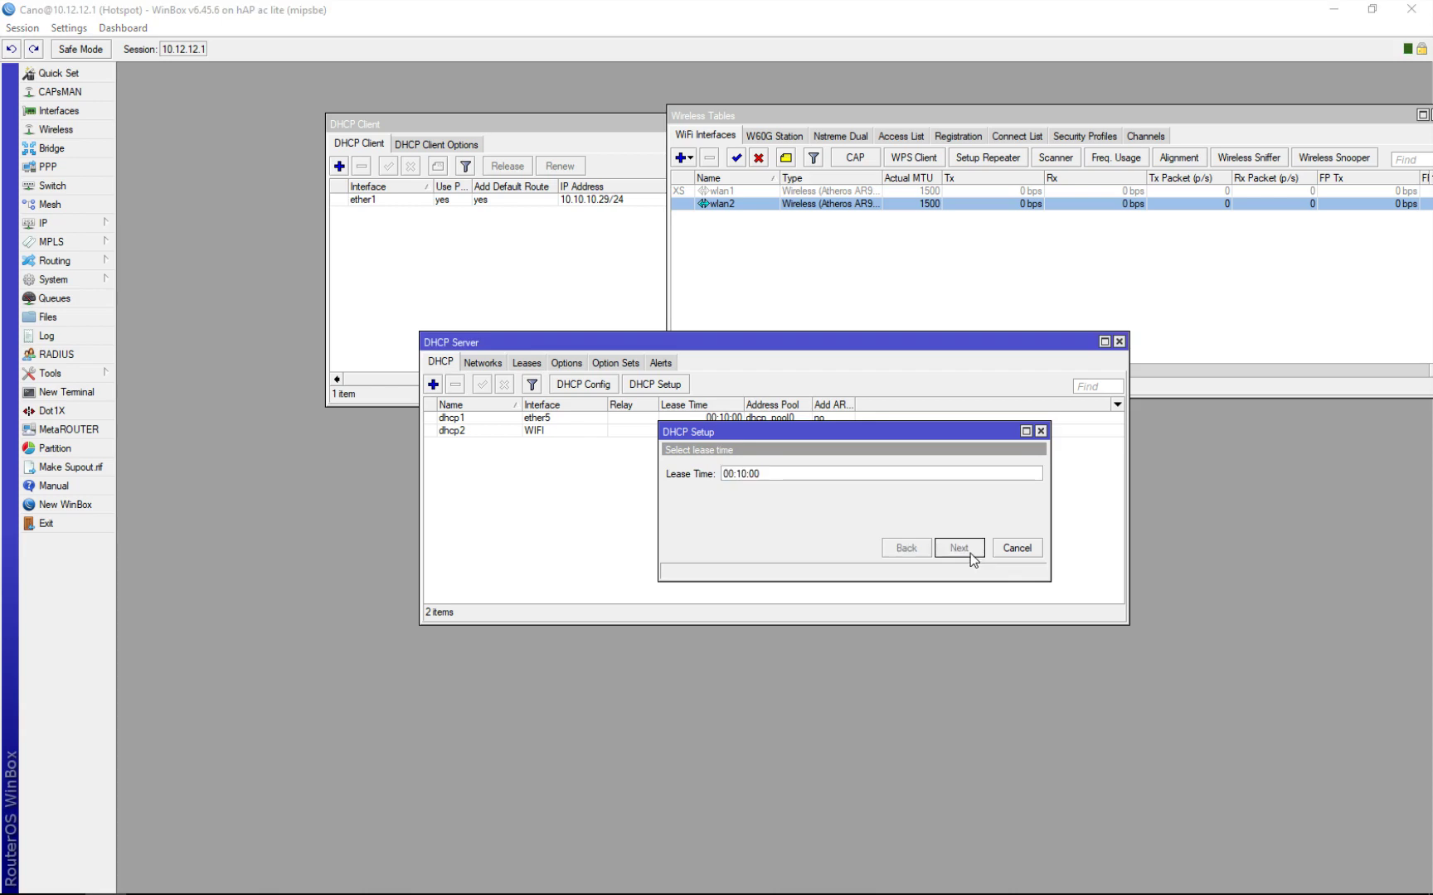
pyautogui.press('Return')
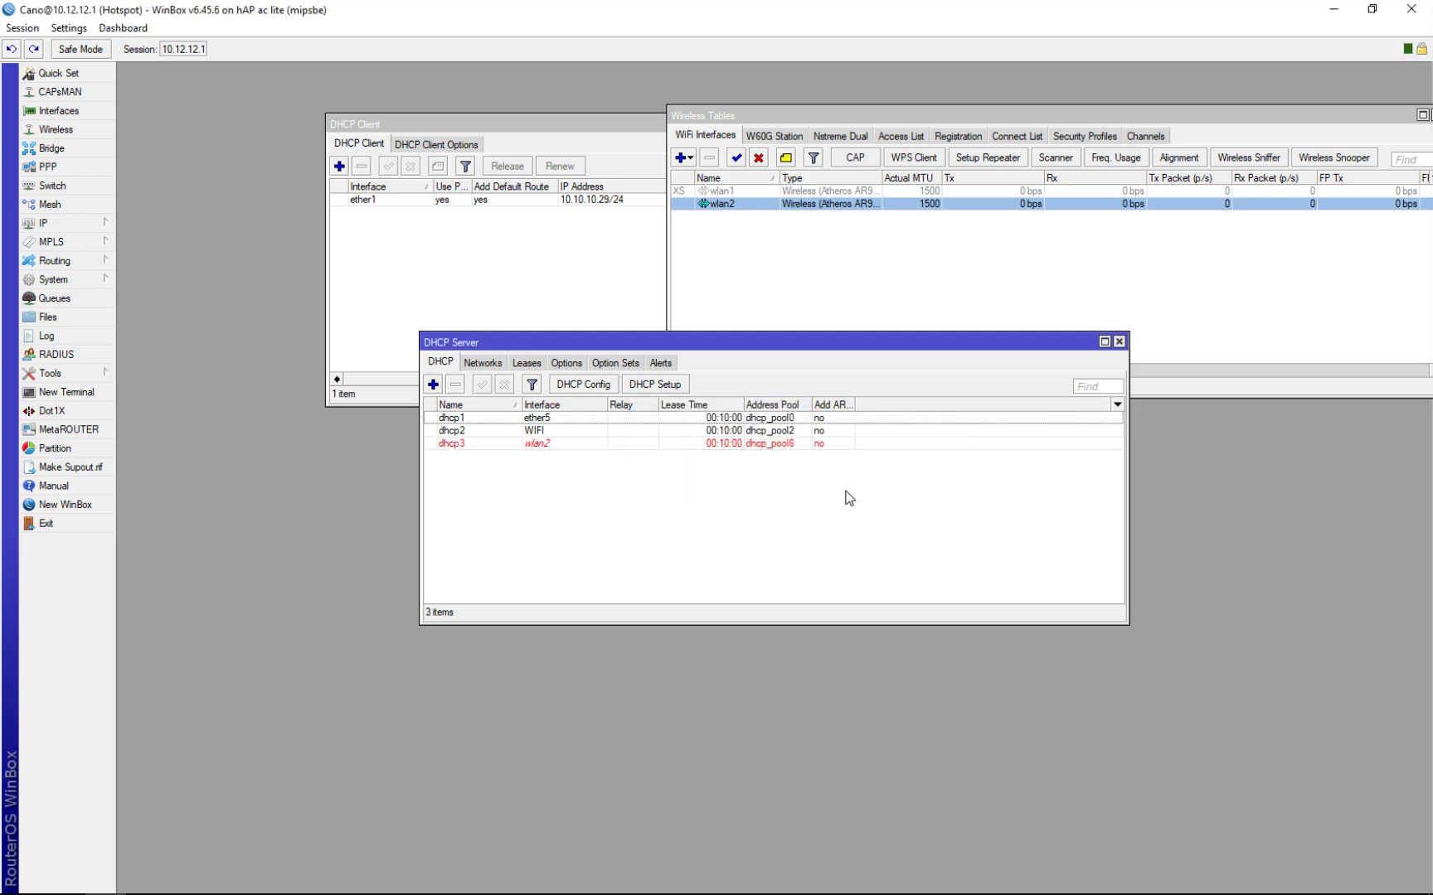
# Step: Compare wlan2's DHCP server entry with the active leases, then close the DHCP server window
pyautogui.click(600, 444)
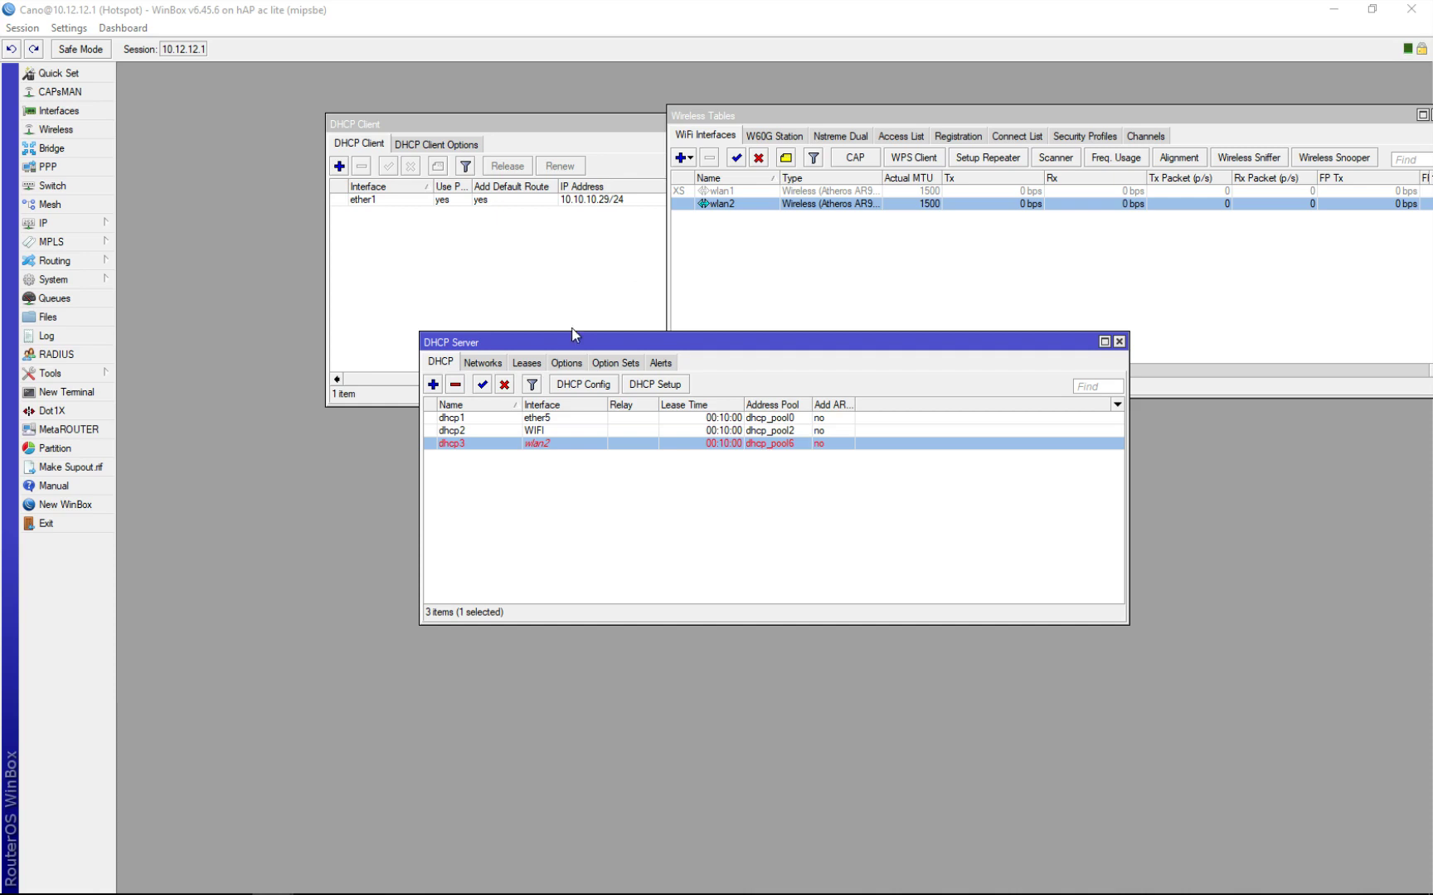
pyautogui.click(527, 363)
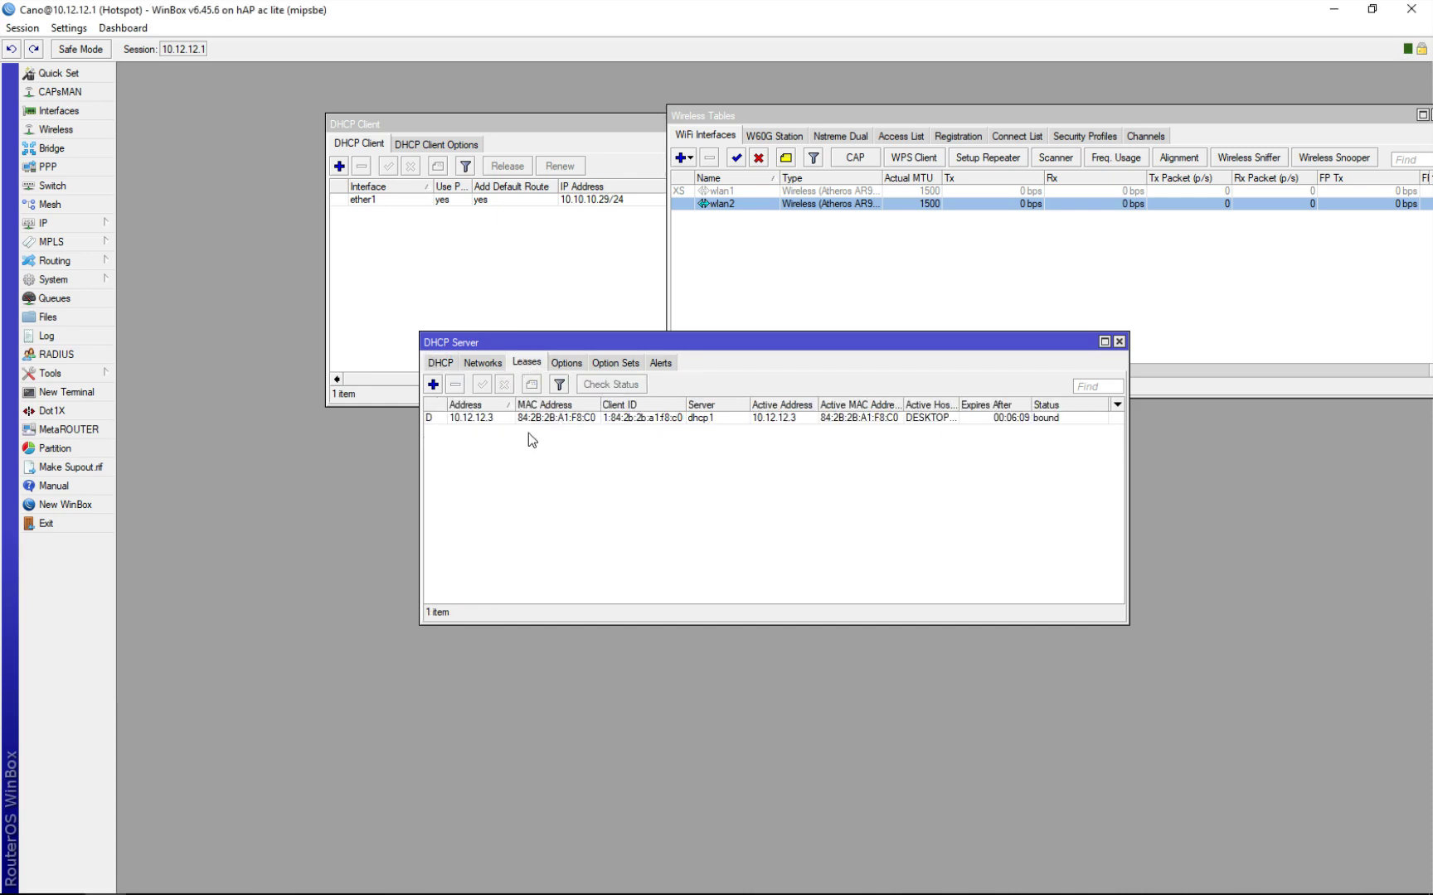
pyautogui.click(446, 362)
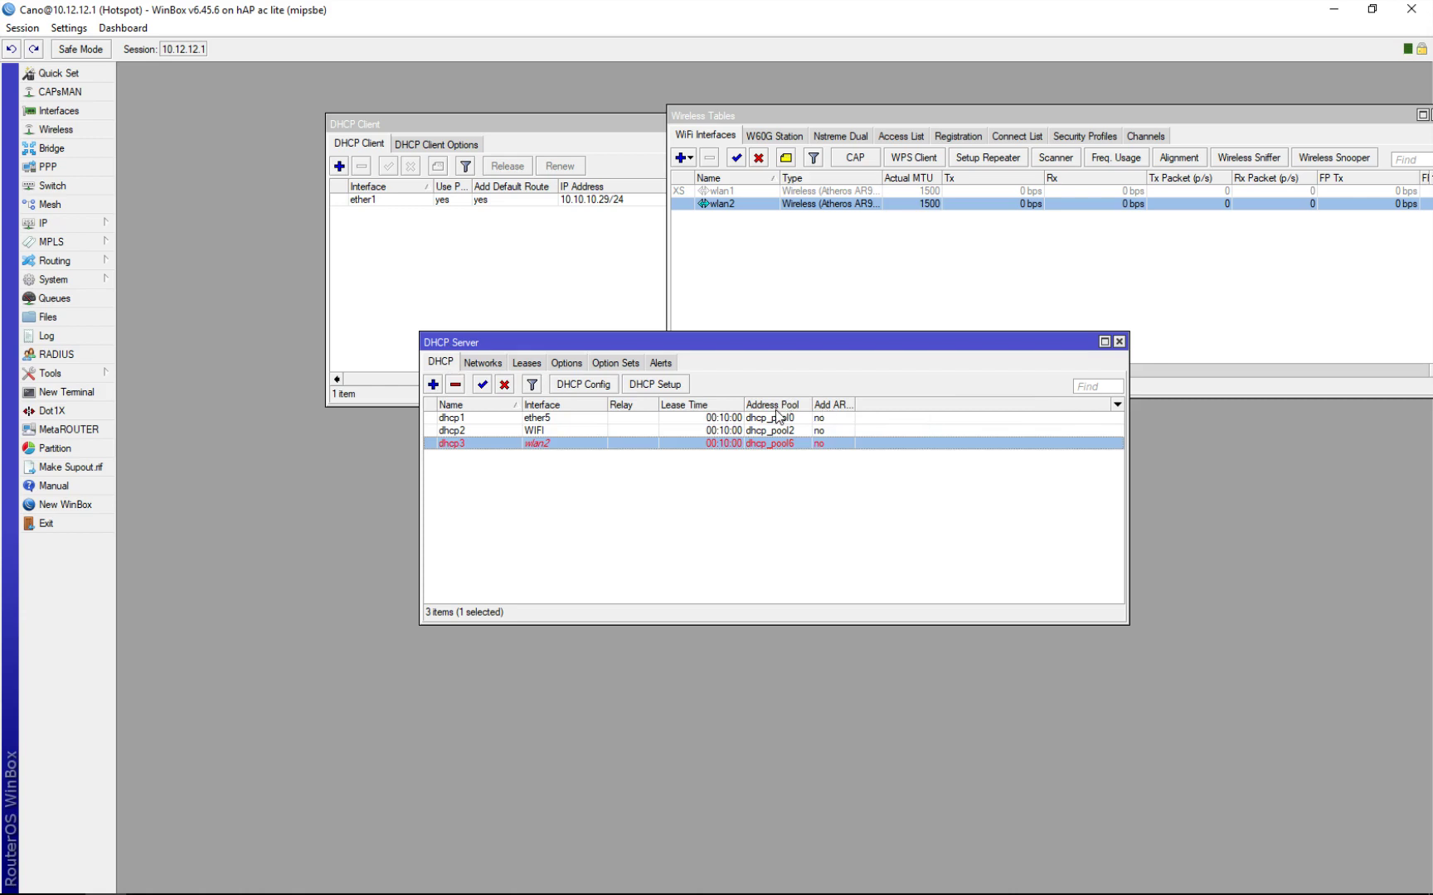
pyautogui.click(528, 363)
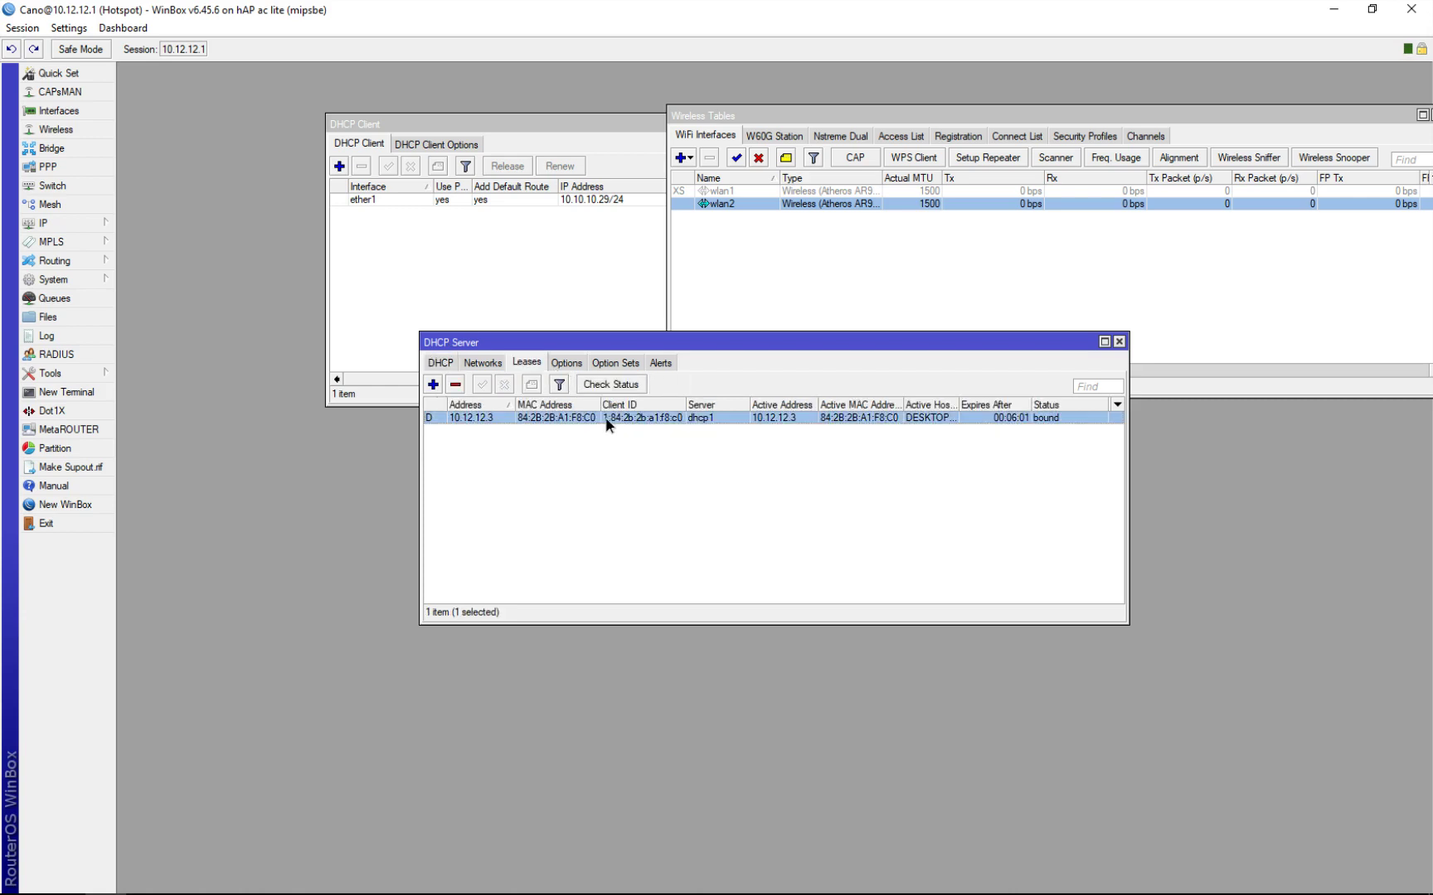
pyautogui.click(446, 361)
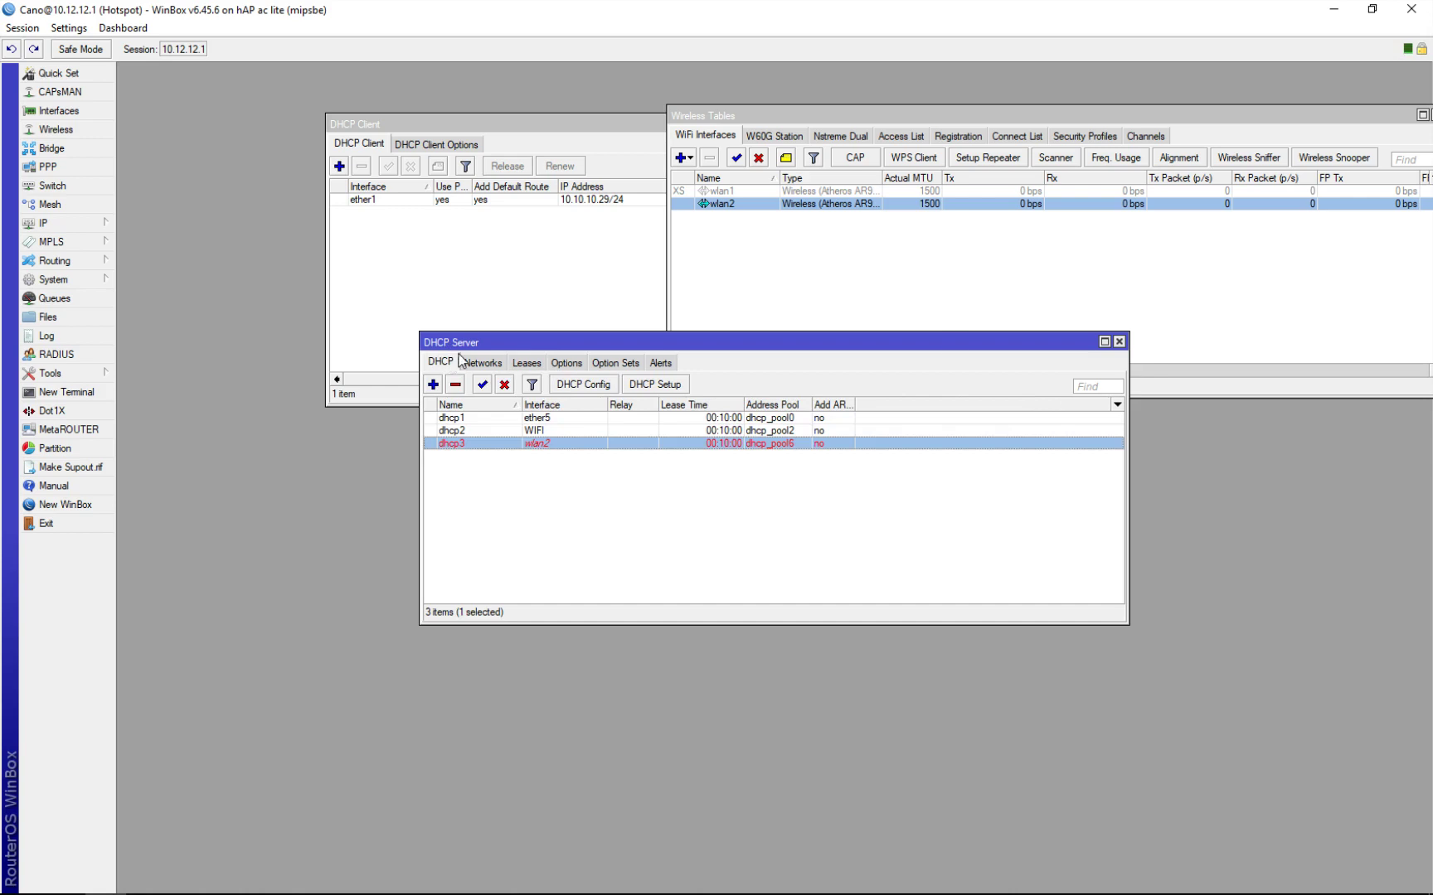
pyautogui.click(1119, 342)
# Step: Switch to the PowerPoint slide and review its second item on configuring wlan as AP-BRIDGE without Security Profile
pyautogui.click(607, 878)
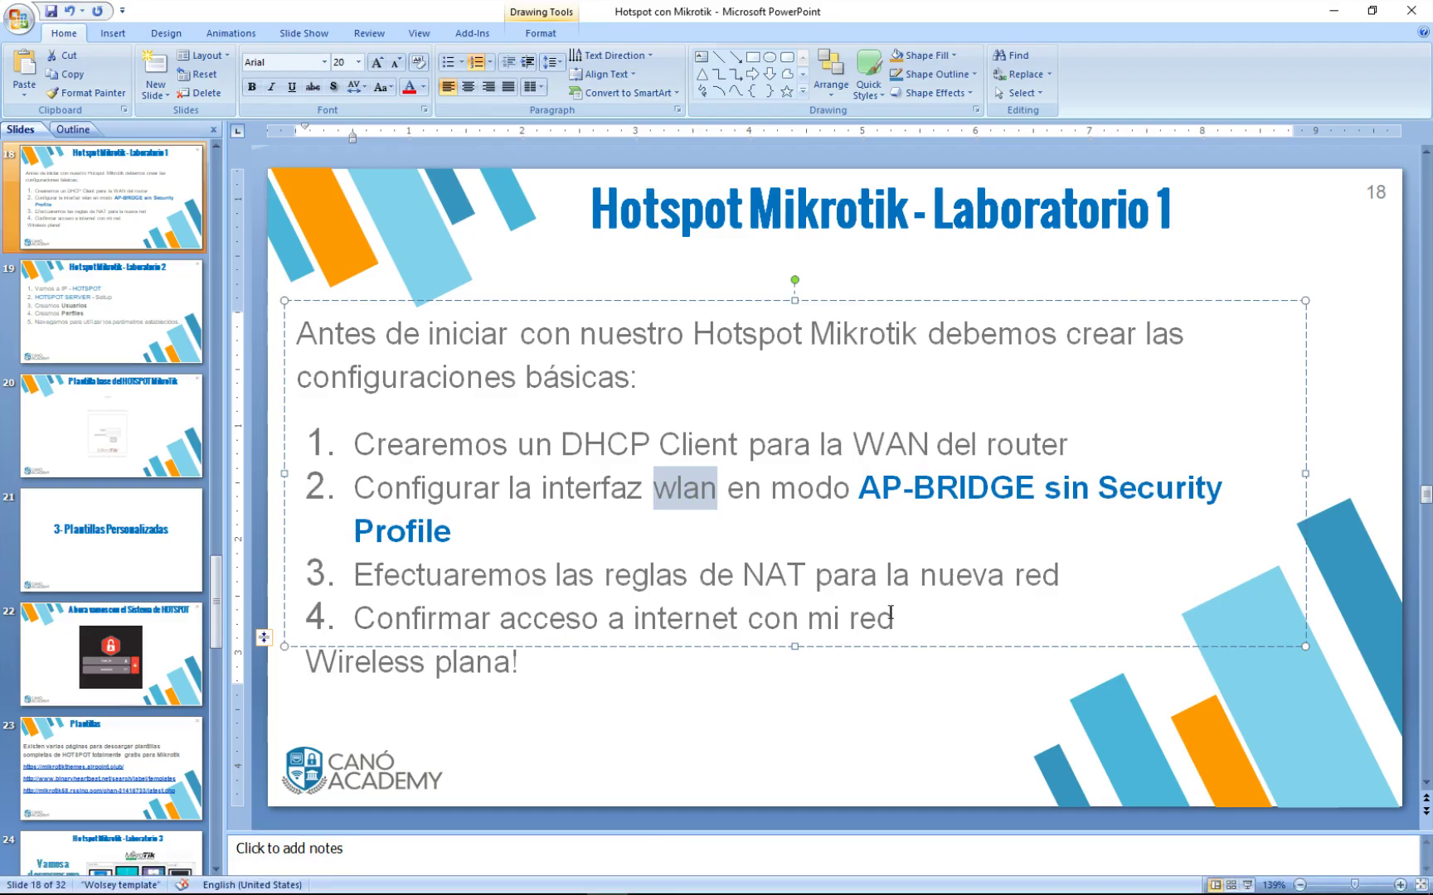
pyautogui.click(913, 491)
pyautogui.moveTo(491, 529); pyautogui.dragTo(375, 490)
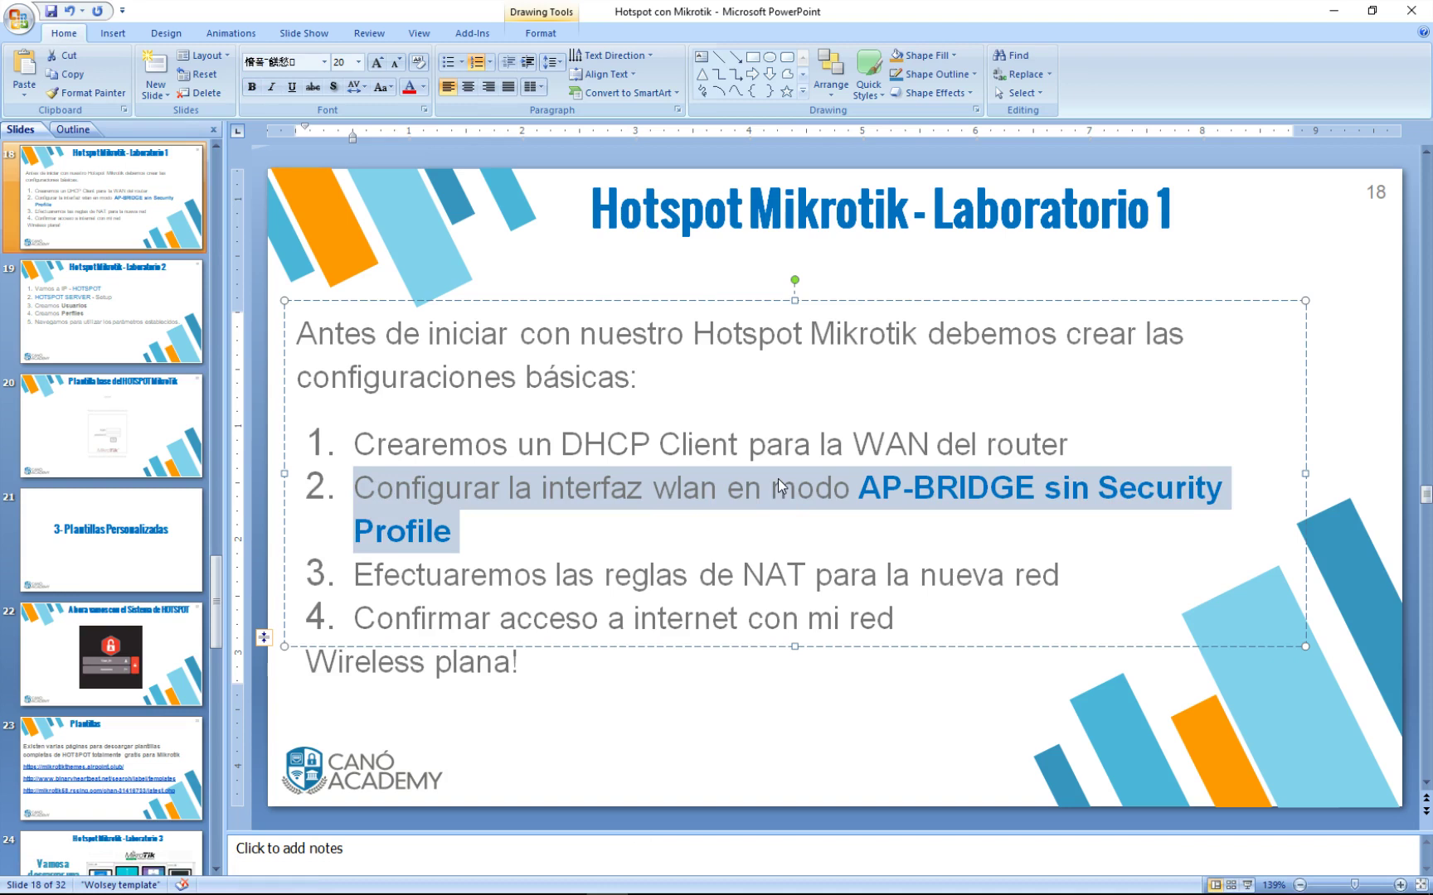
pyautogui.click(676, 535)
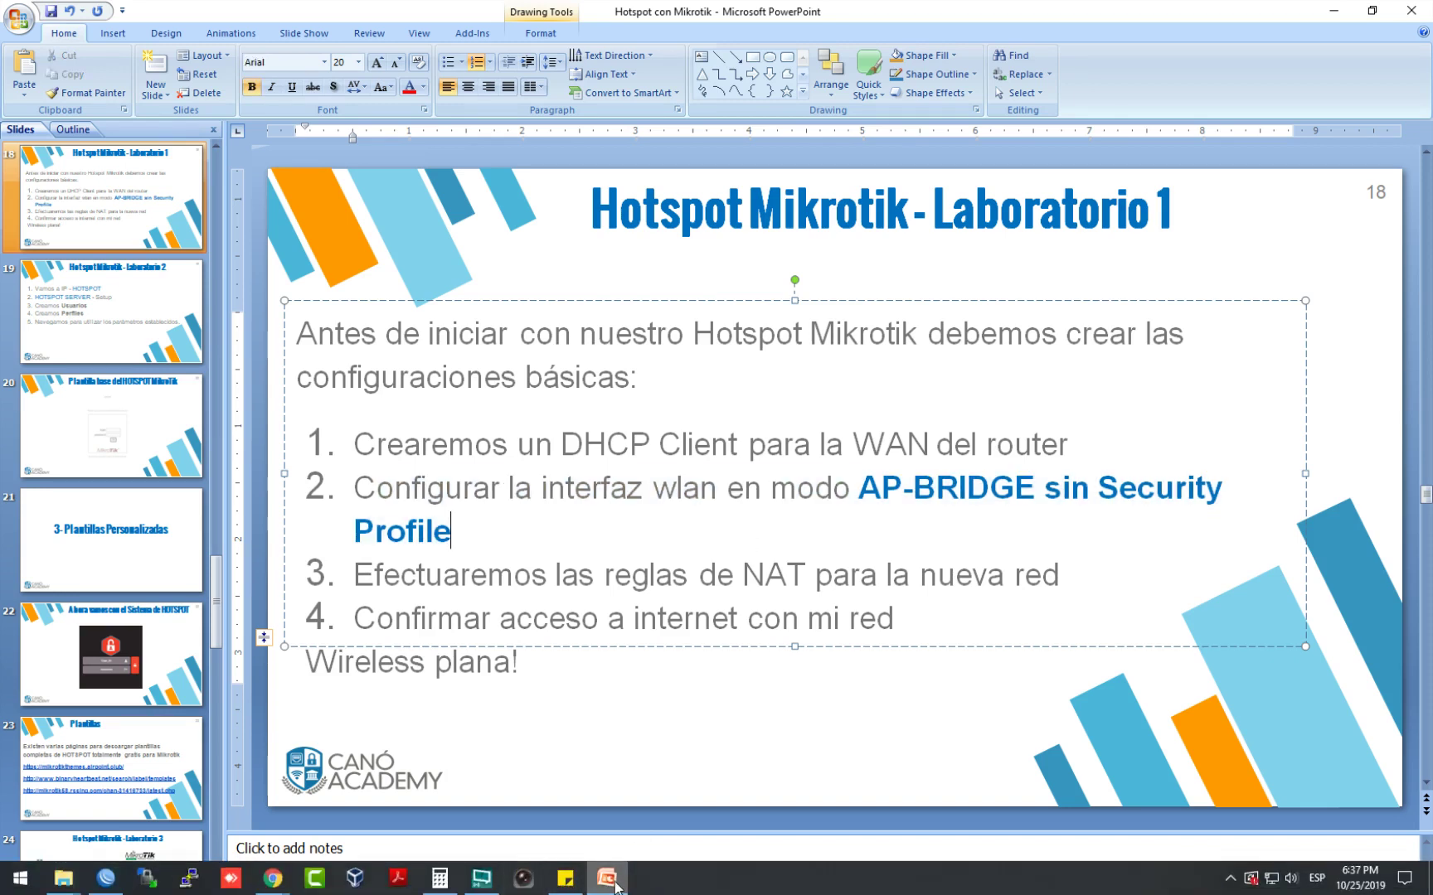
# Step: Switch back to WinBox, move the wireless tables toward the middle and close the DHCP client window
pyautogui.click(615, 885)
pyautogui.moveTo(1036, 113); pyautogui.dragTo(792, 168)
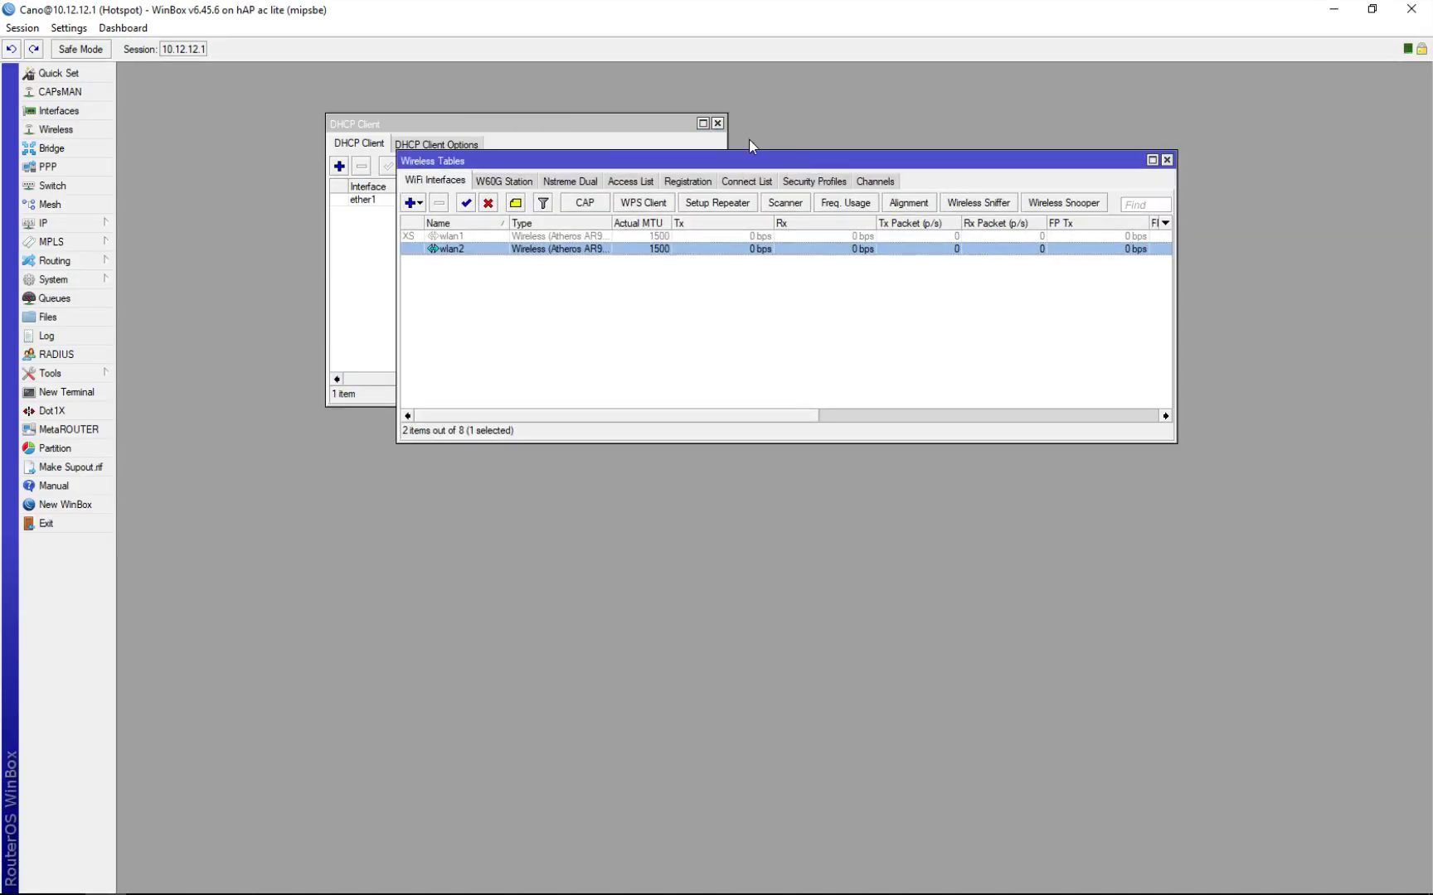
pyautogui.click(622, 126)
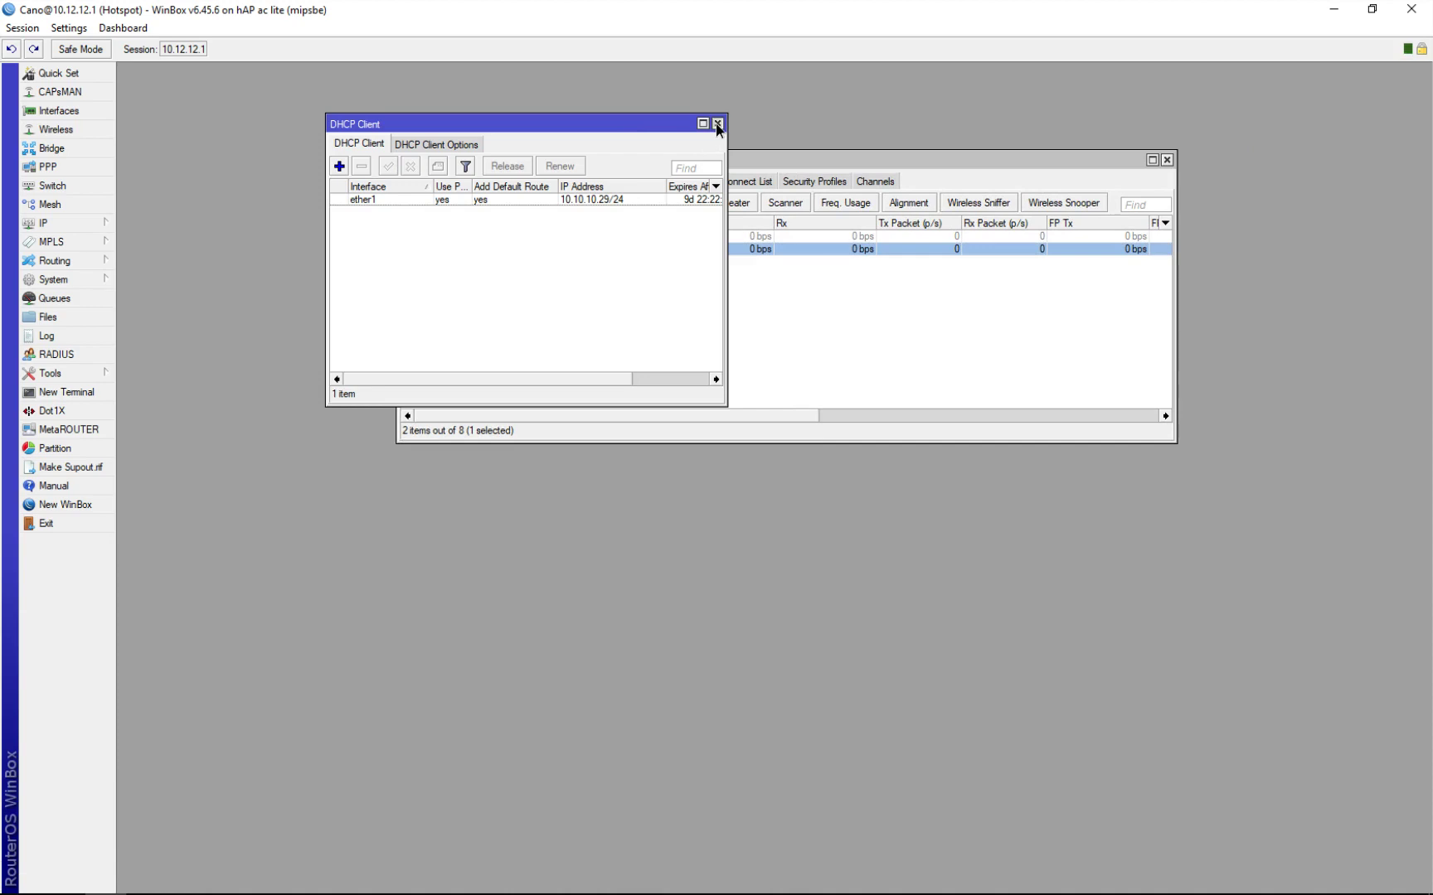
pyautogui.click(717, 124)
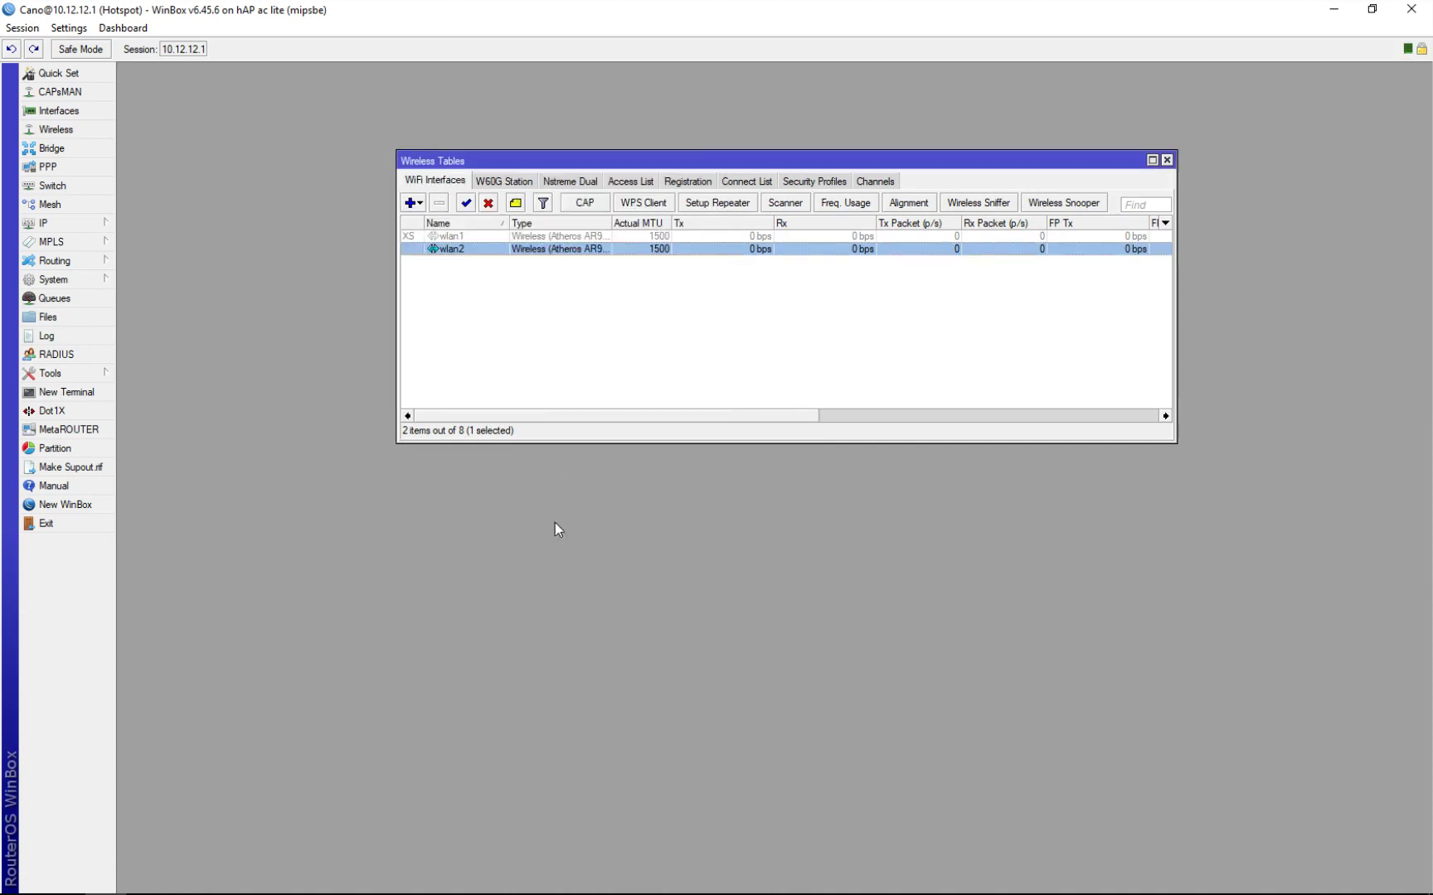
# Step: Open the firewall filter rules, sort them by chain and examine the dynamic jump rules in the forward chain
pyautogui.click(52, 224)
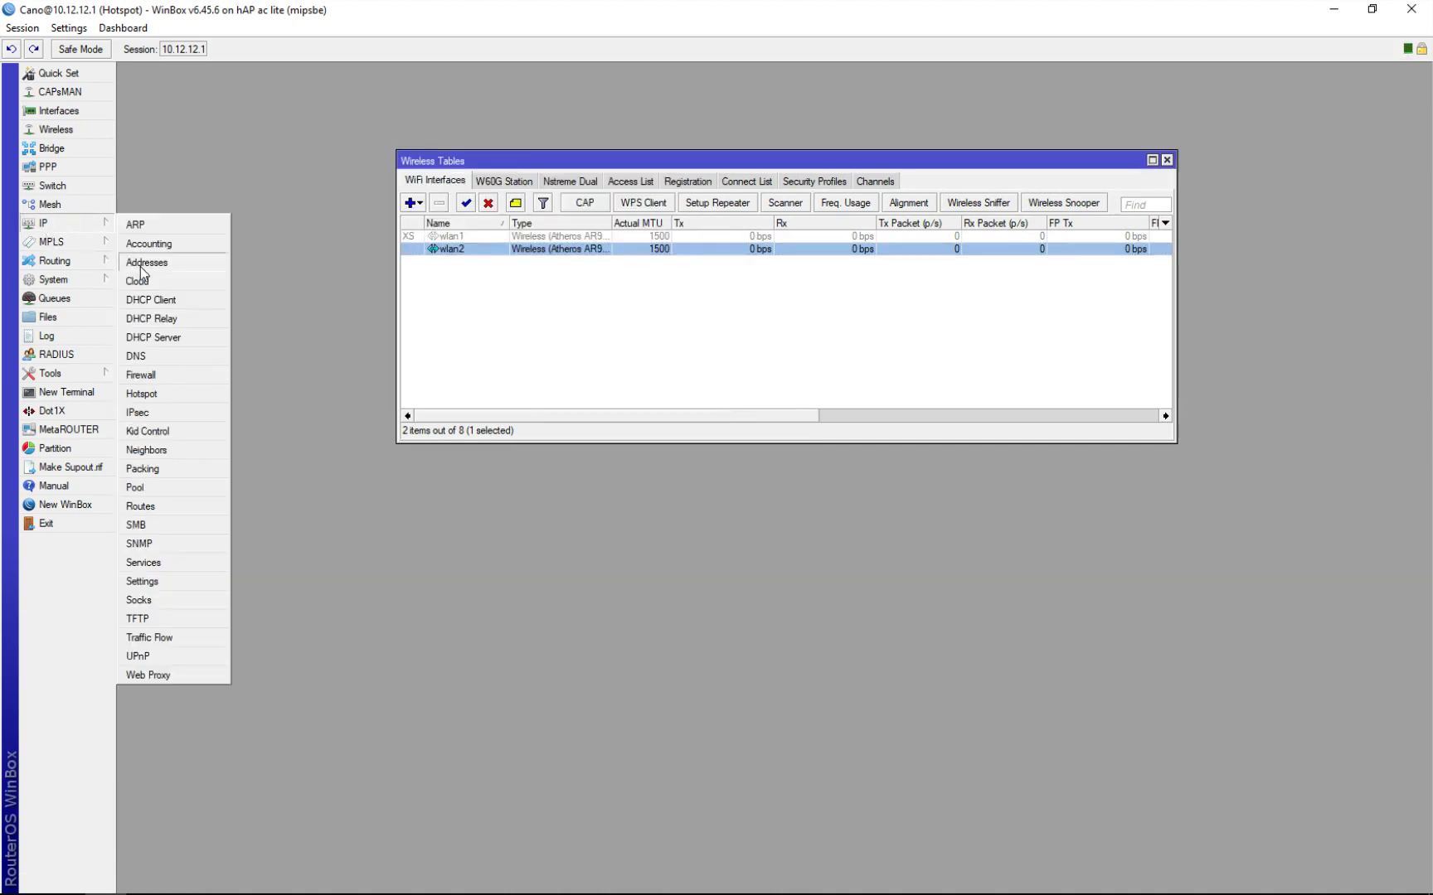
pyautogui.click(151, 377)
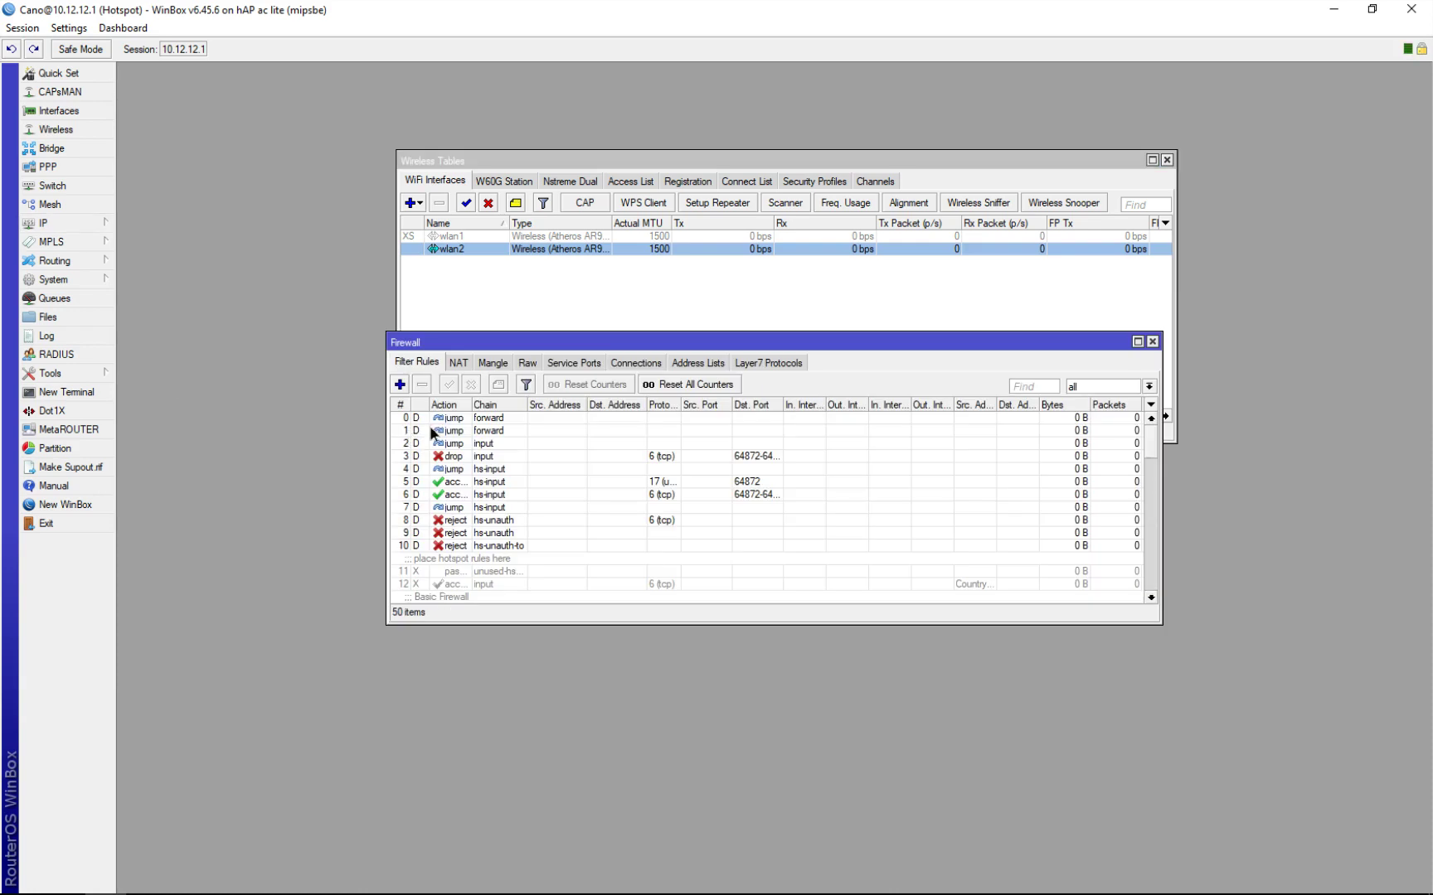
pyautogui.click(498, 404)
pyautogui.click(507, 401)
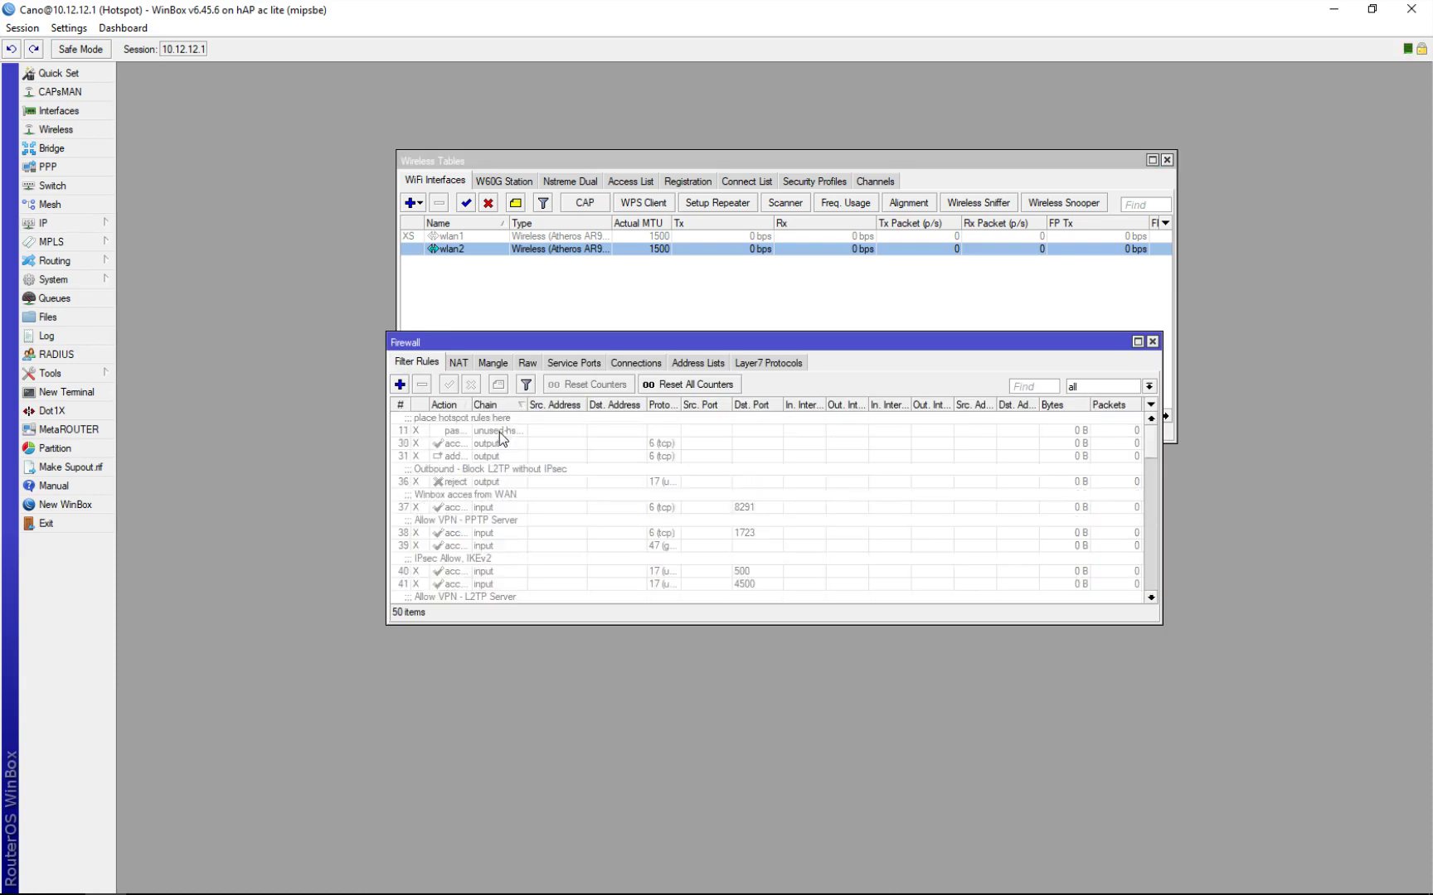
pyautogui.click(442, 405)
pyautogui.click(481, 406)
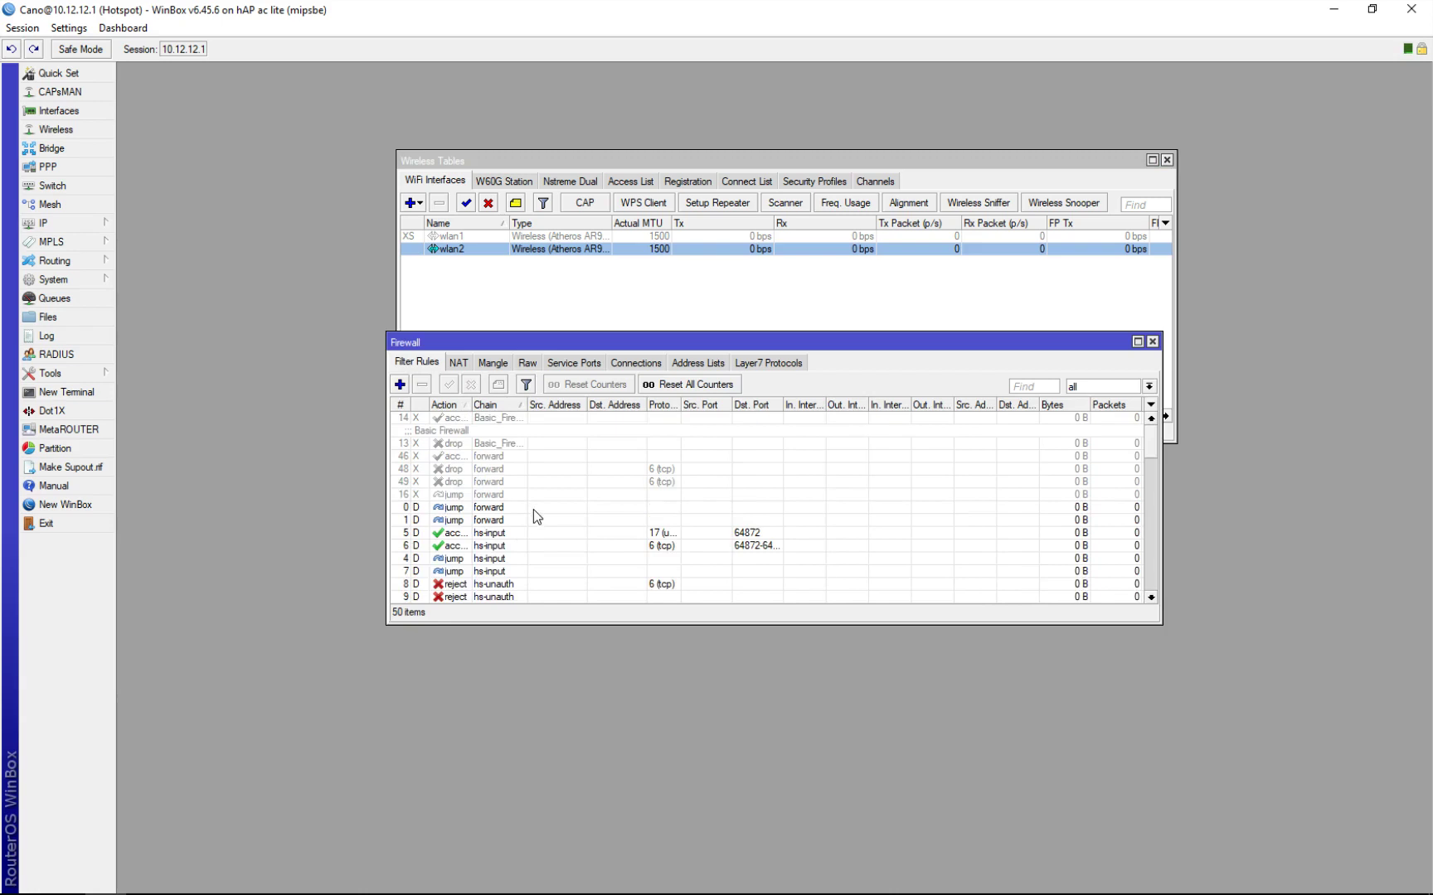
pyautogui.click(479, 430)
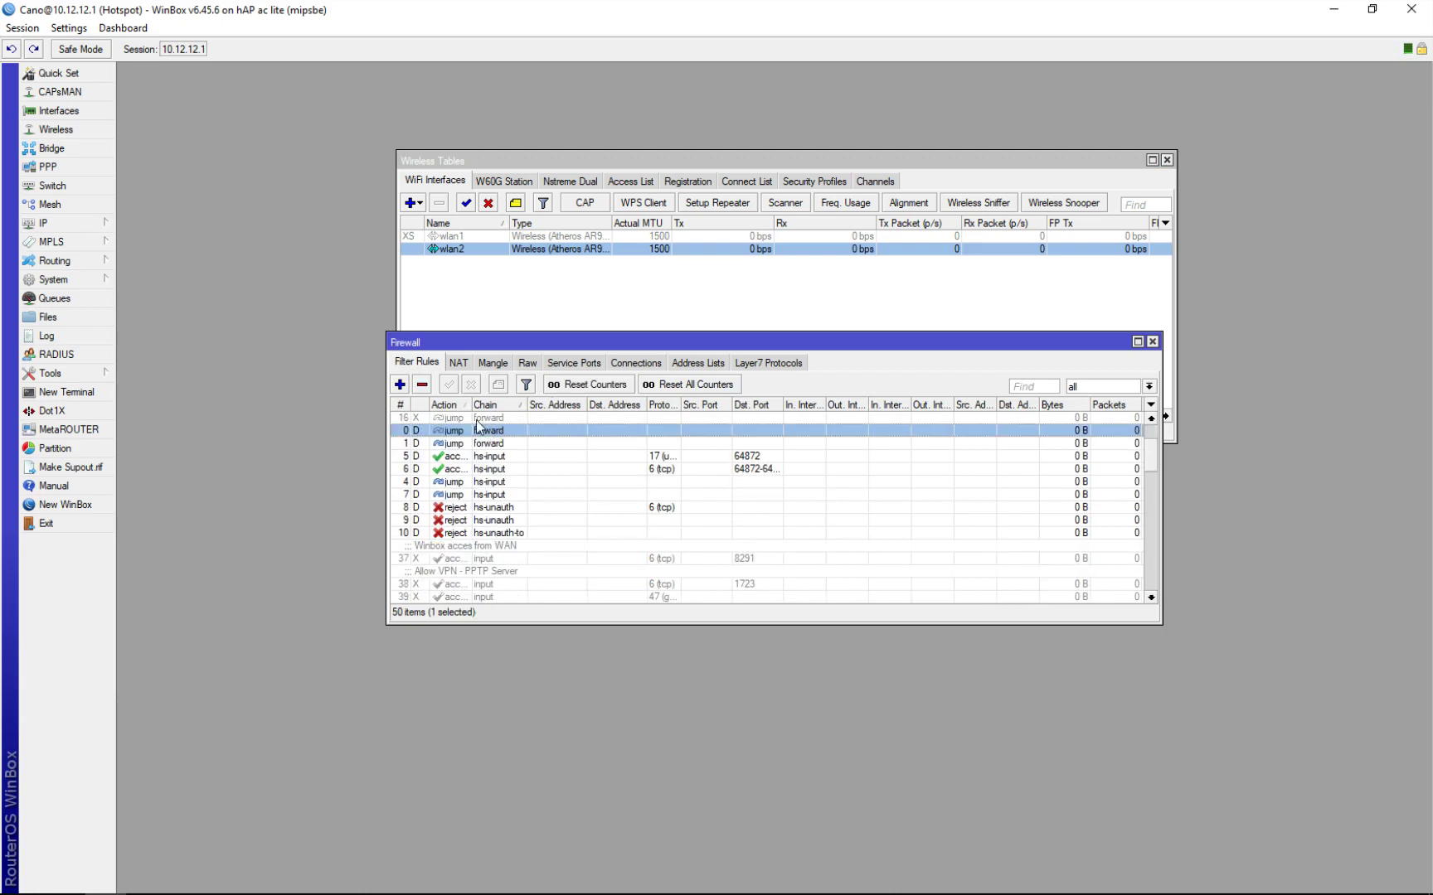
# Step: Open the Hotspot settings and arrange them below the firewall rules so both are visible
pyautogui.click(80, 222)
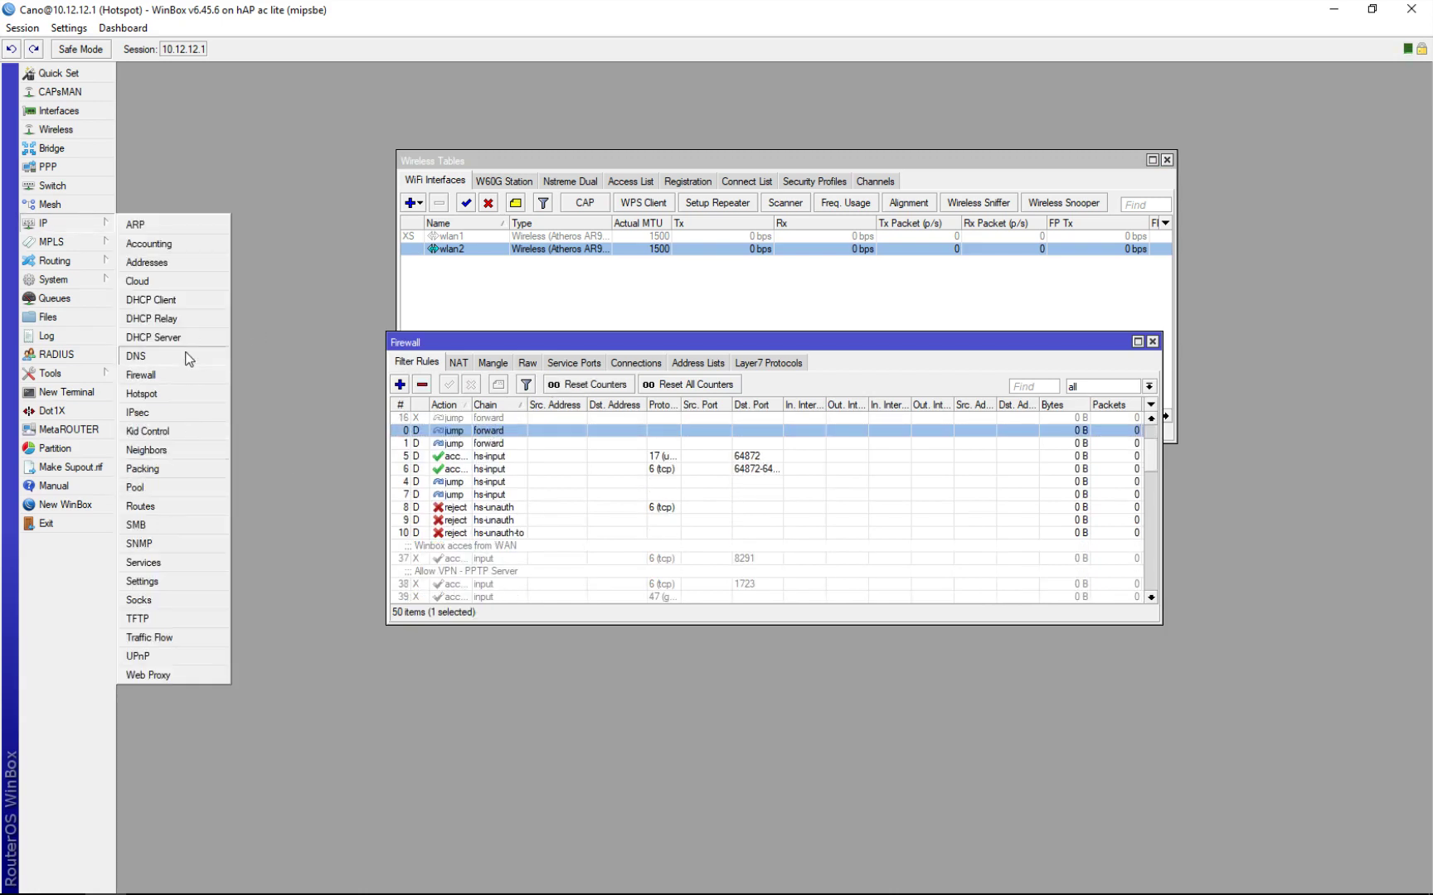
pyautogui.click(158, 396)
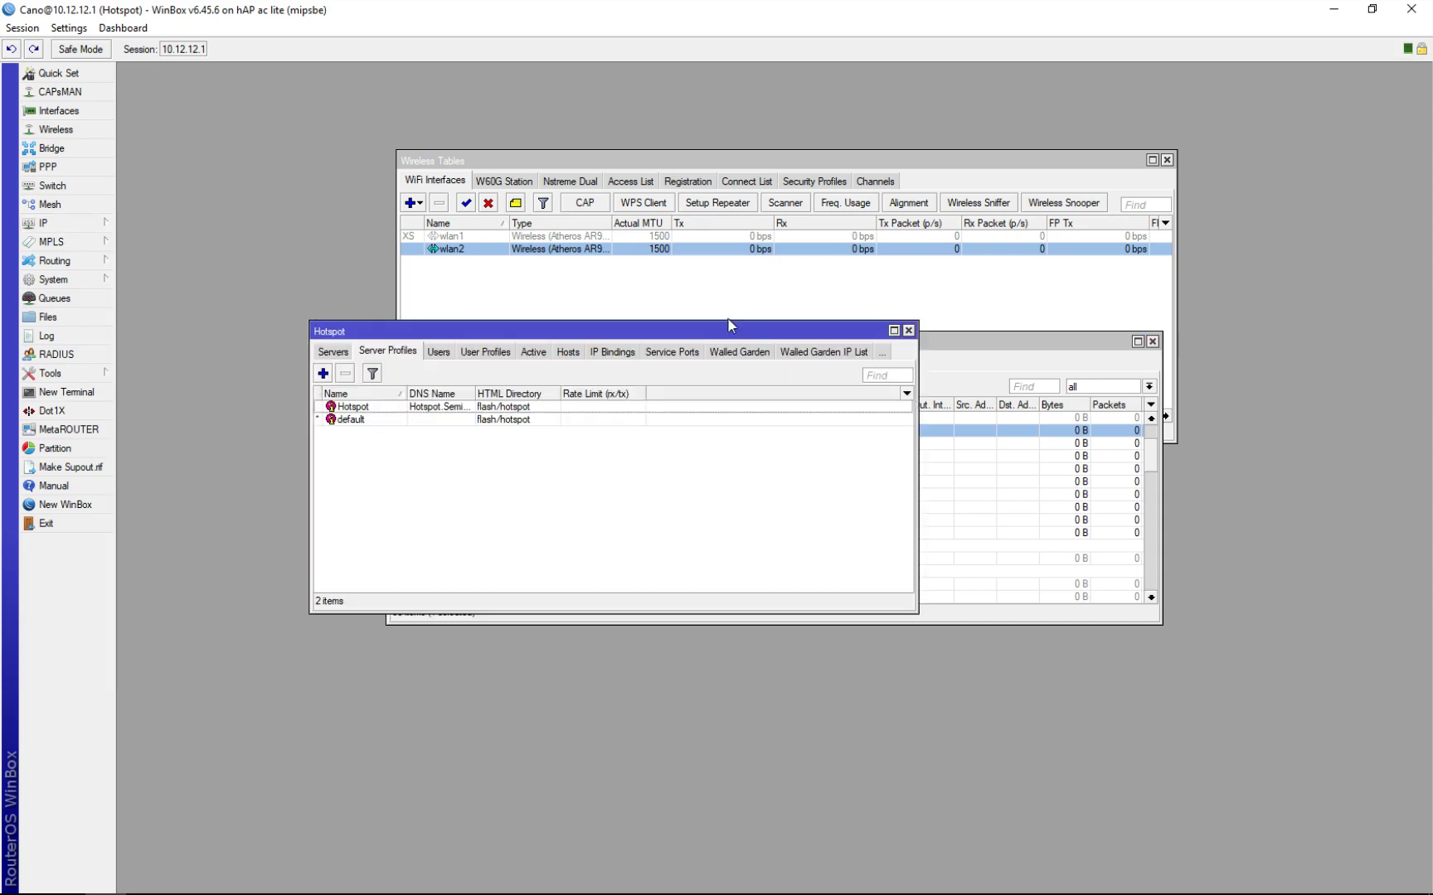
pyautogui.moveTo(727, 327); pyautogui.dragTo(845, 586)
pyautogui.moveTo(924, 342); pyautogui.dragTo(928, 286)
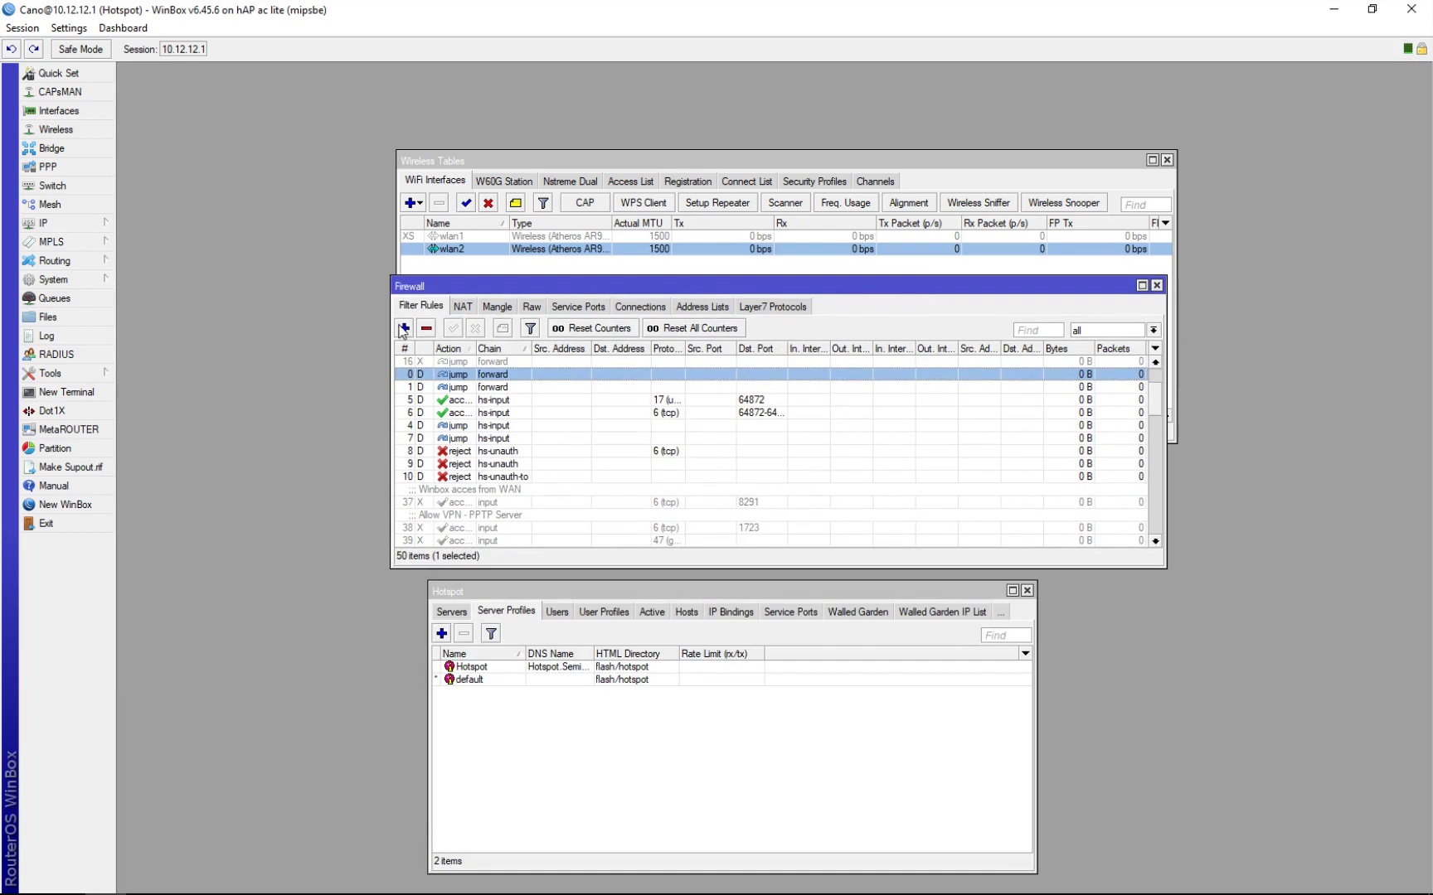
# Step: Remove the hotspot1 server on wlan2 and check the firewall filter list for its dynamic rules
pyautogui.click(631, 590)
pyautogui.click(452, 612)
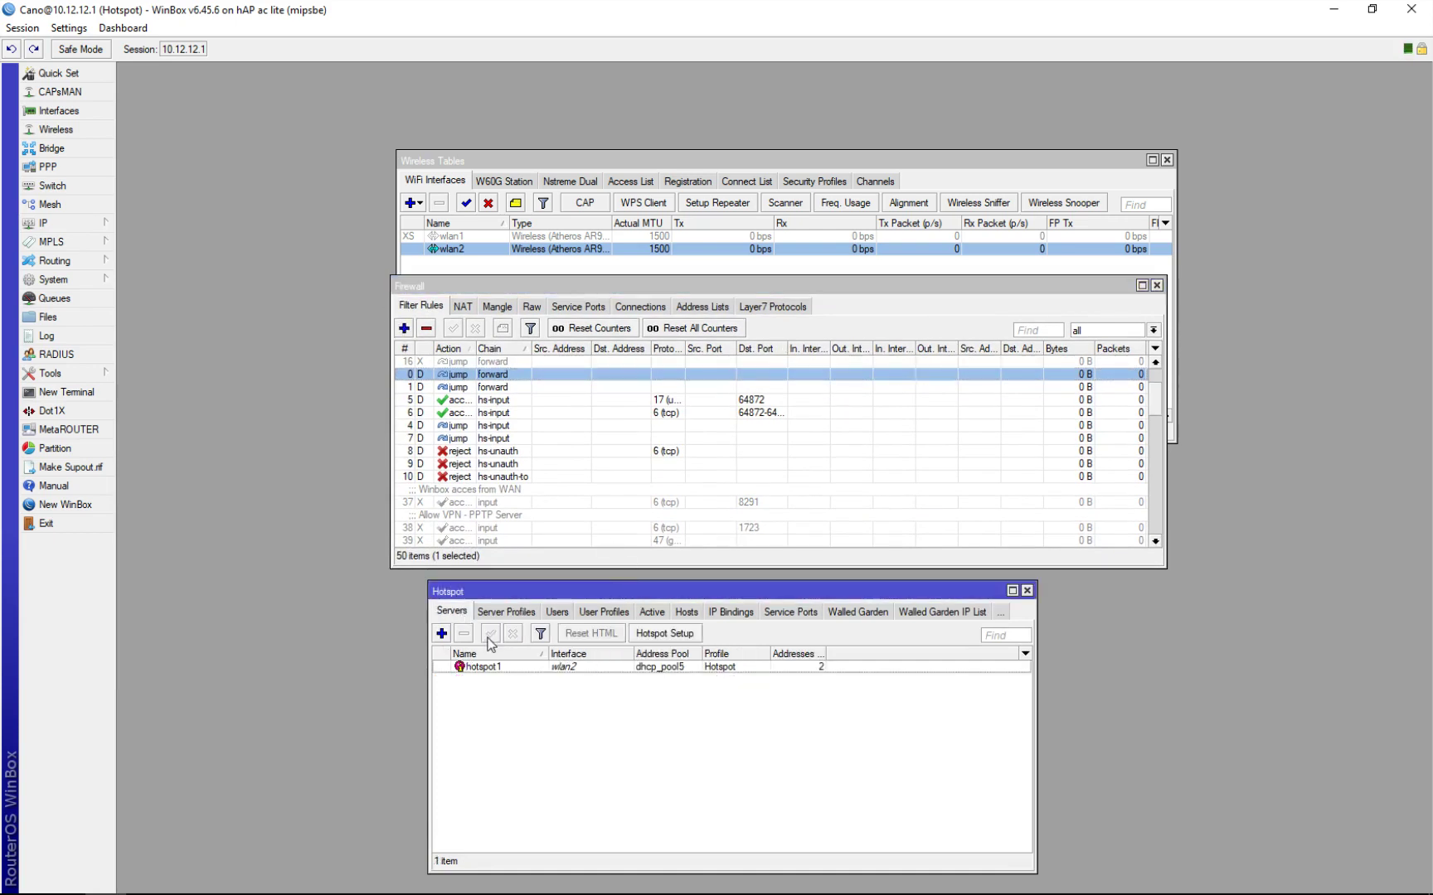
pyautogui.click(521, 670)
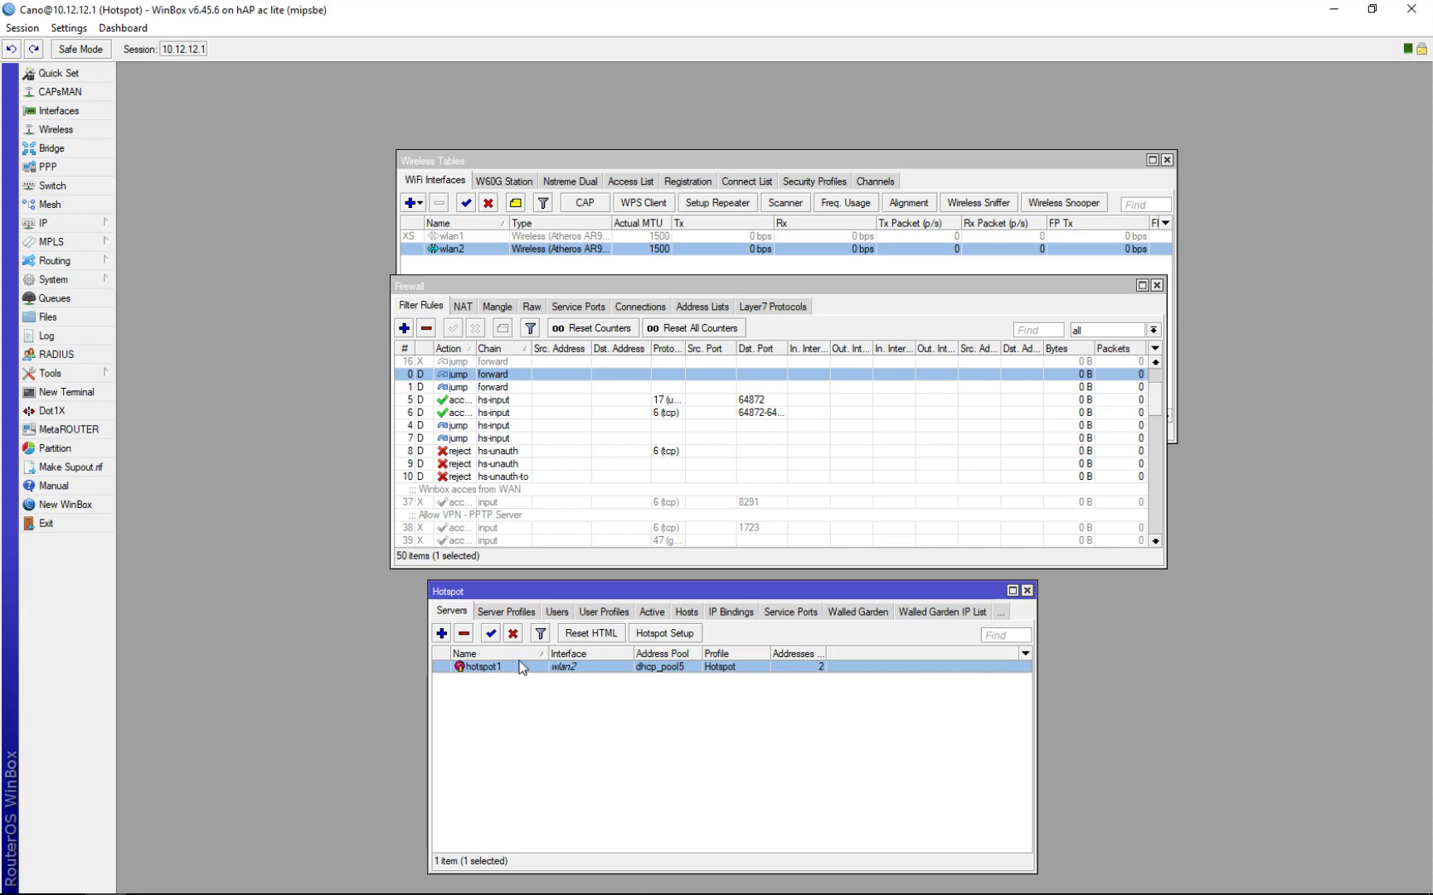
pyautogui.click(464, 633)
pyautogui.moveTo(1154, 402)
pyautogui.mouseDown()
pyautogui.moveTo(1157, 511)
pyautogui.moveTo(1164, 377)
pyautogui.mouseUp()
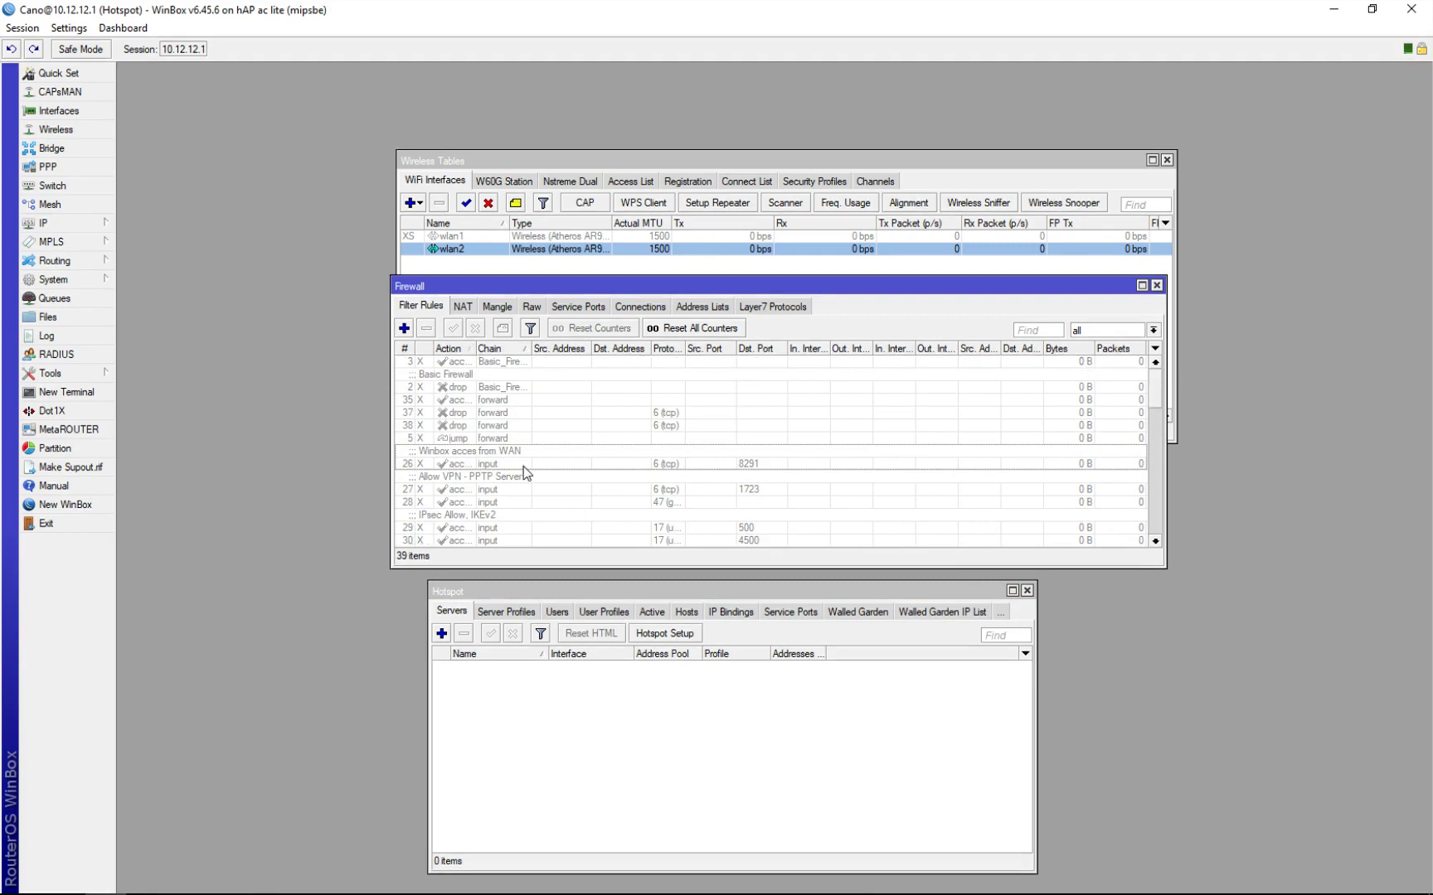
# Step: Select all the firewall filter rules and remove them
pyautogui.click(517, 363)
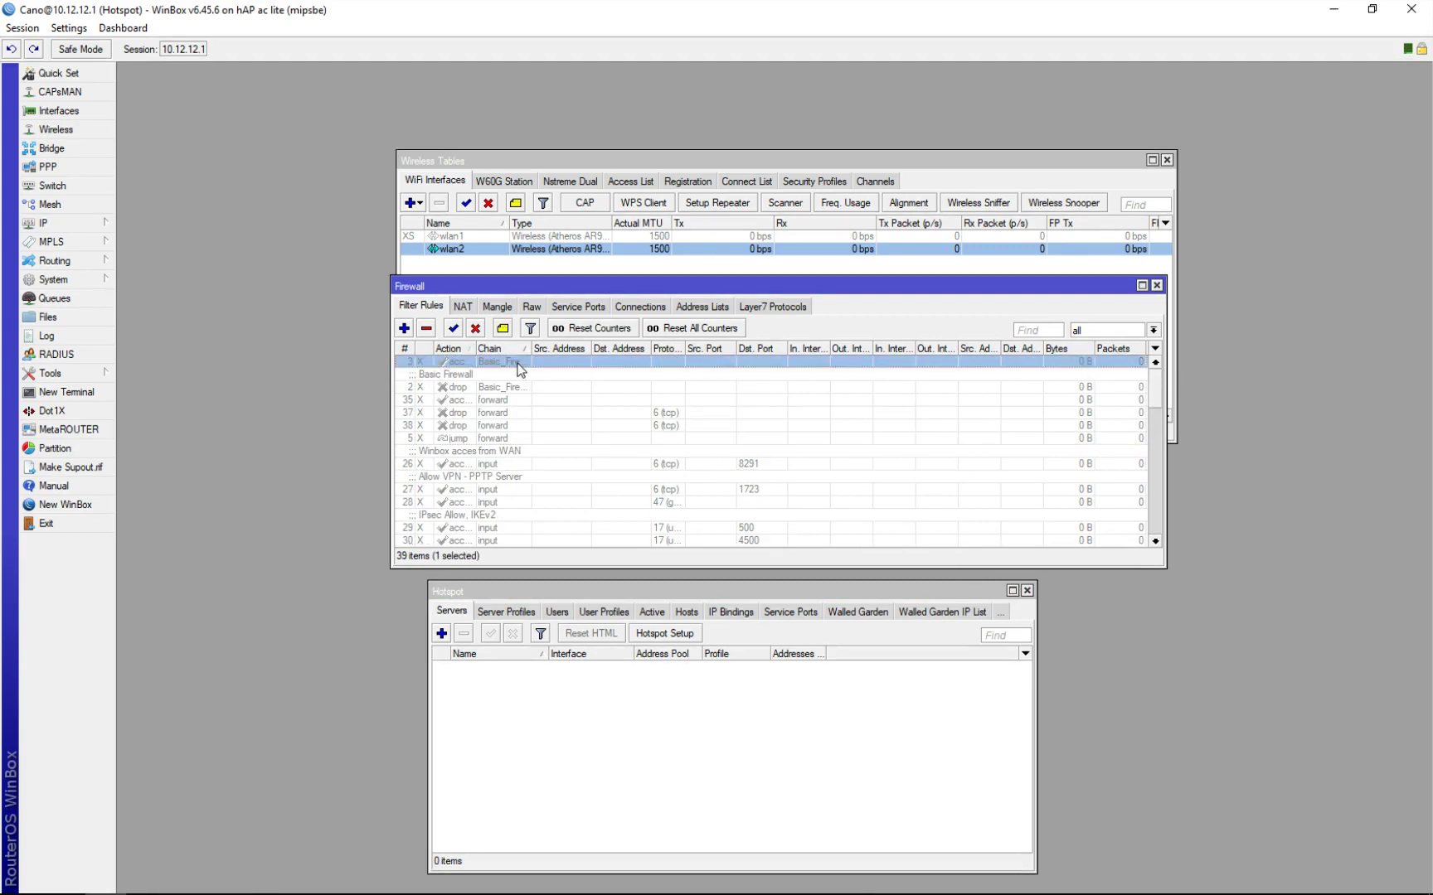
pyautogui.hotkey('ctrl', 'a')
pyautogui.click(430, 330)
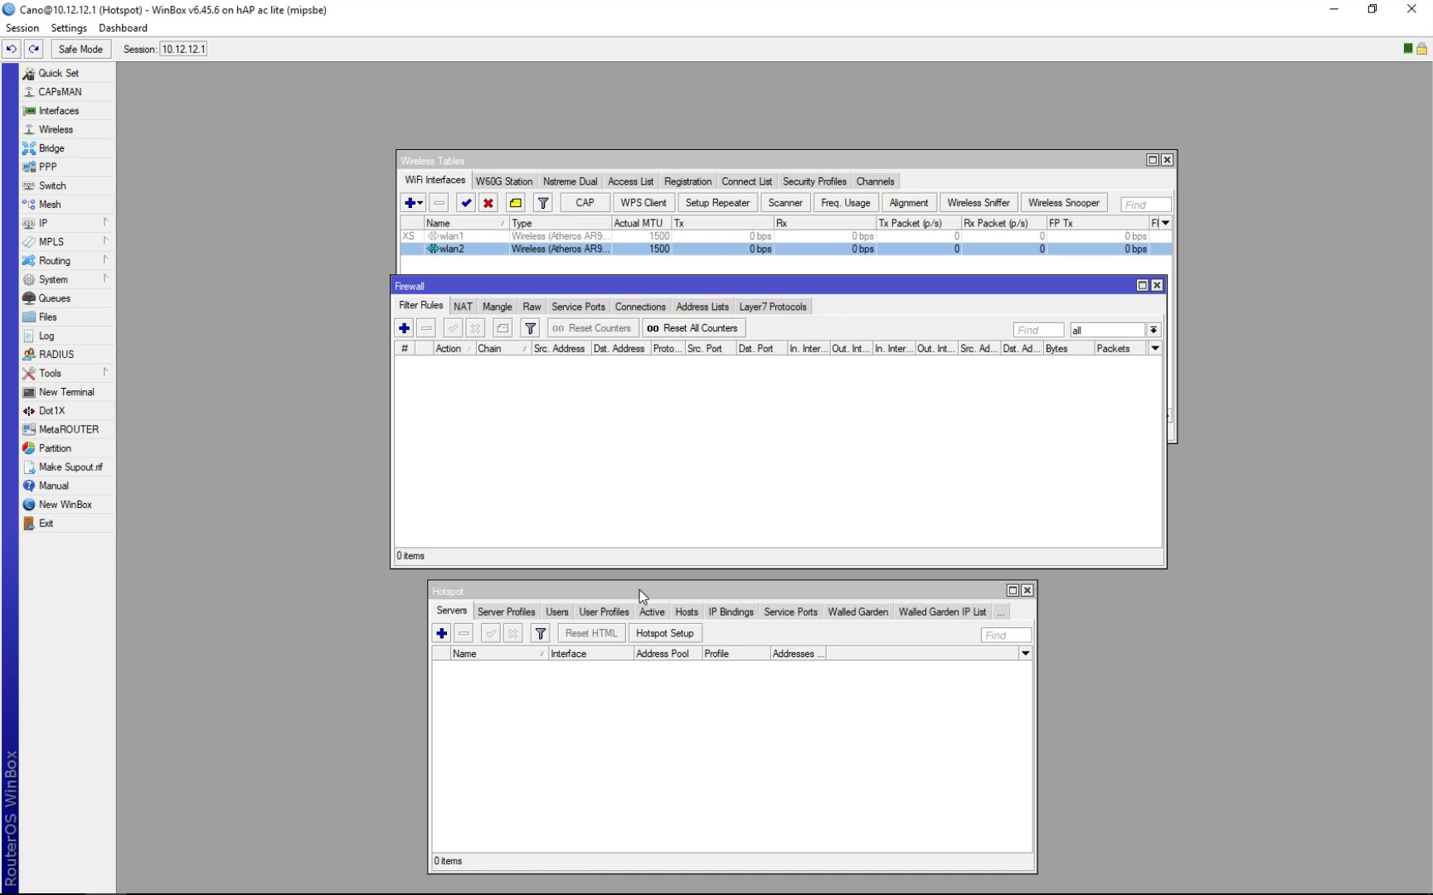
# Step: Show the firewall's NAT rules, review the NAT item on the PowerPoint lab slide and return to WinBox
pyautogui.click(462, 306)
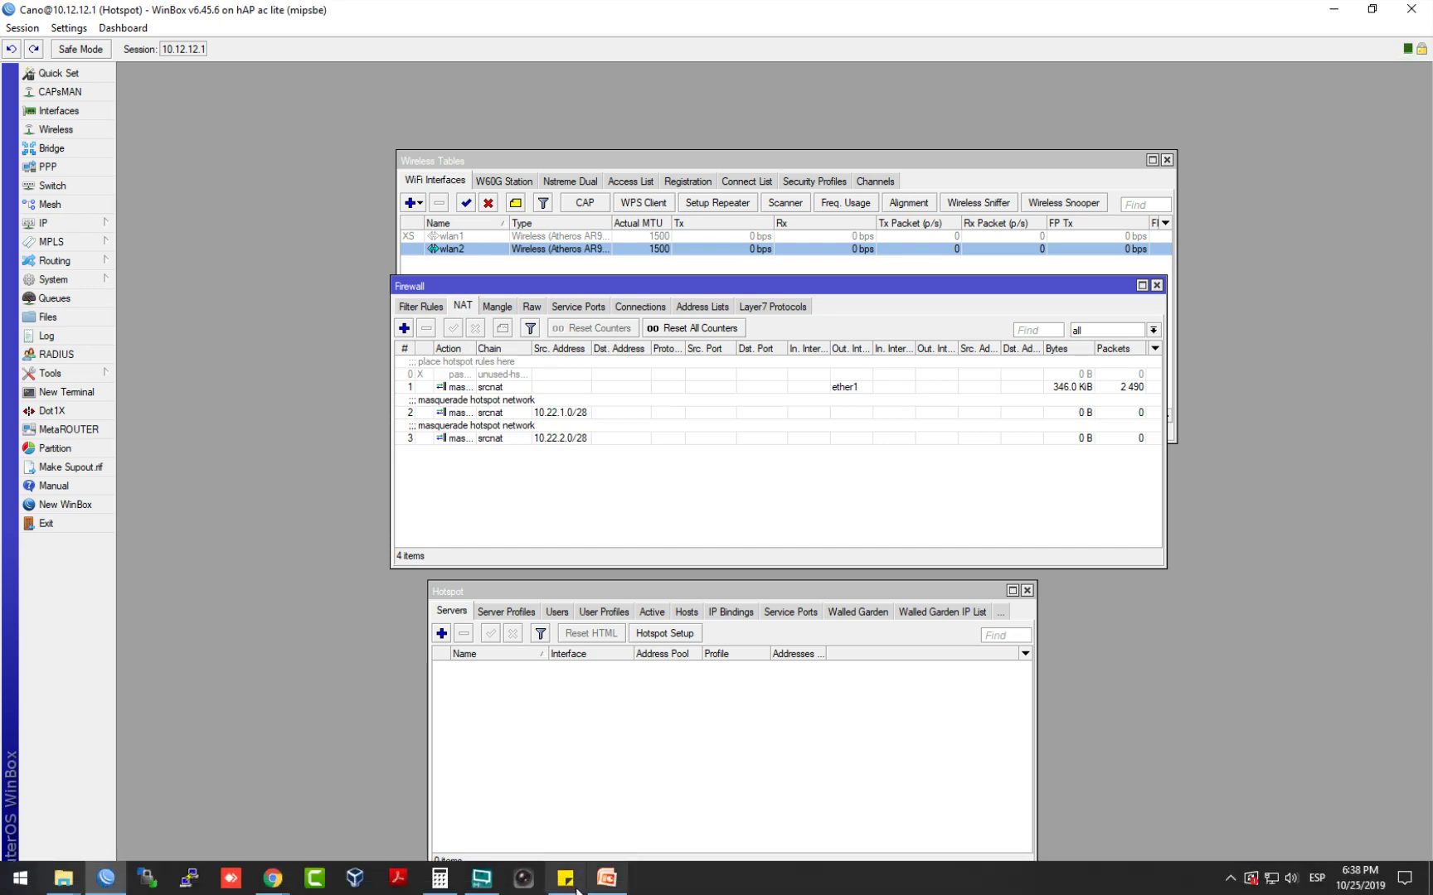
pyautogui.click(600, 884)
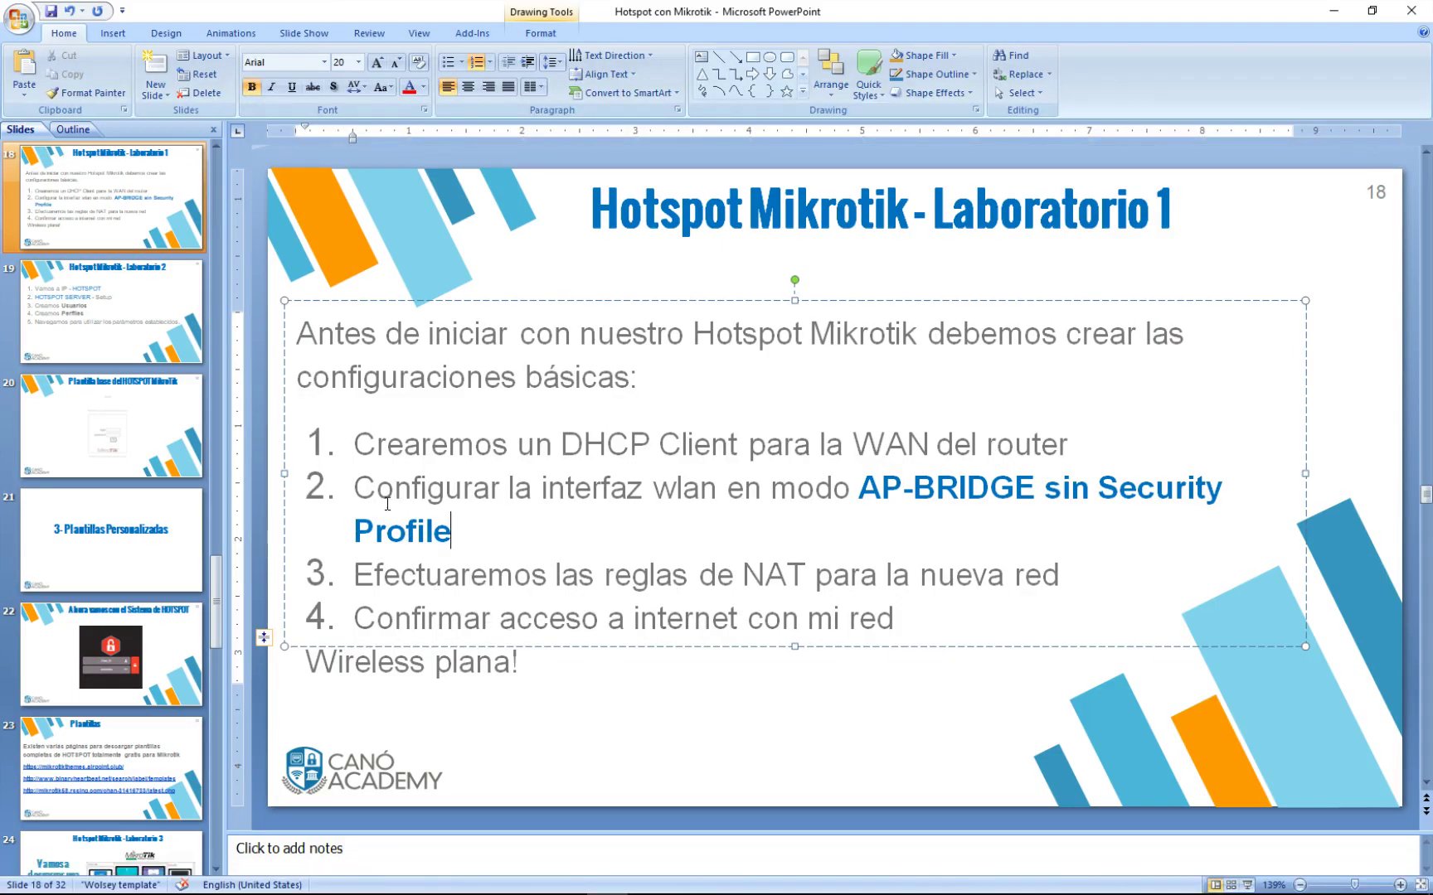
pyautogui.moveTo(355, 575); pyautogui.dragTo(1053, 572)
pyautogui.moveTo(286, 878)
pyautogui.click(241, 823)
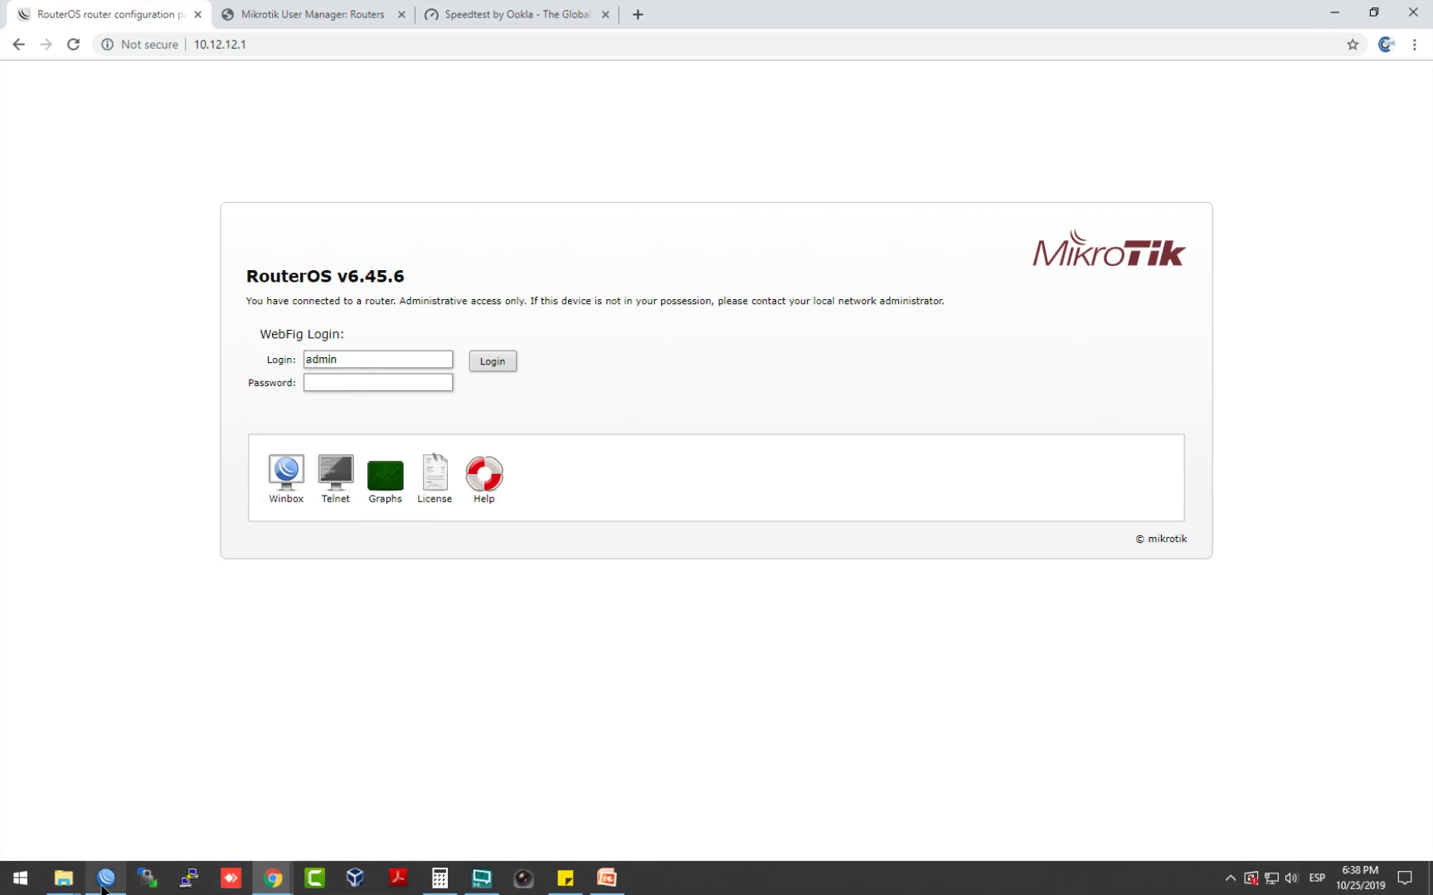
pyautogui.click(105, 877)
# Step: Open the srcnat masquerade rule for ether1 and examine its out interface, extra options and action
pyautogui.doubleClick(571, 388)
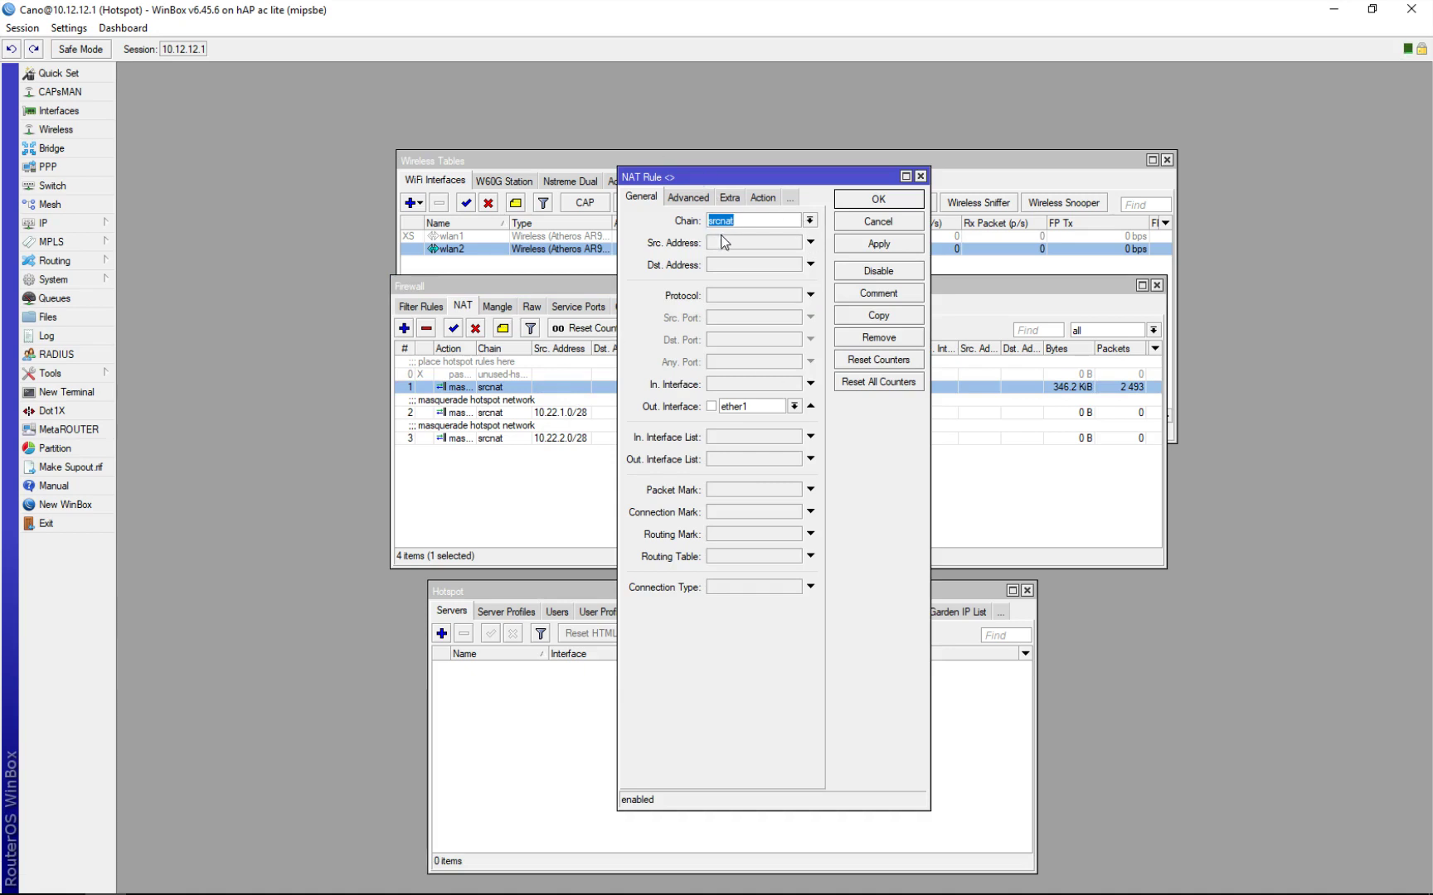
pyautogui.click(755, 411)
pyautogui.click(756, 412)
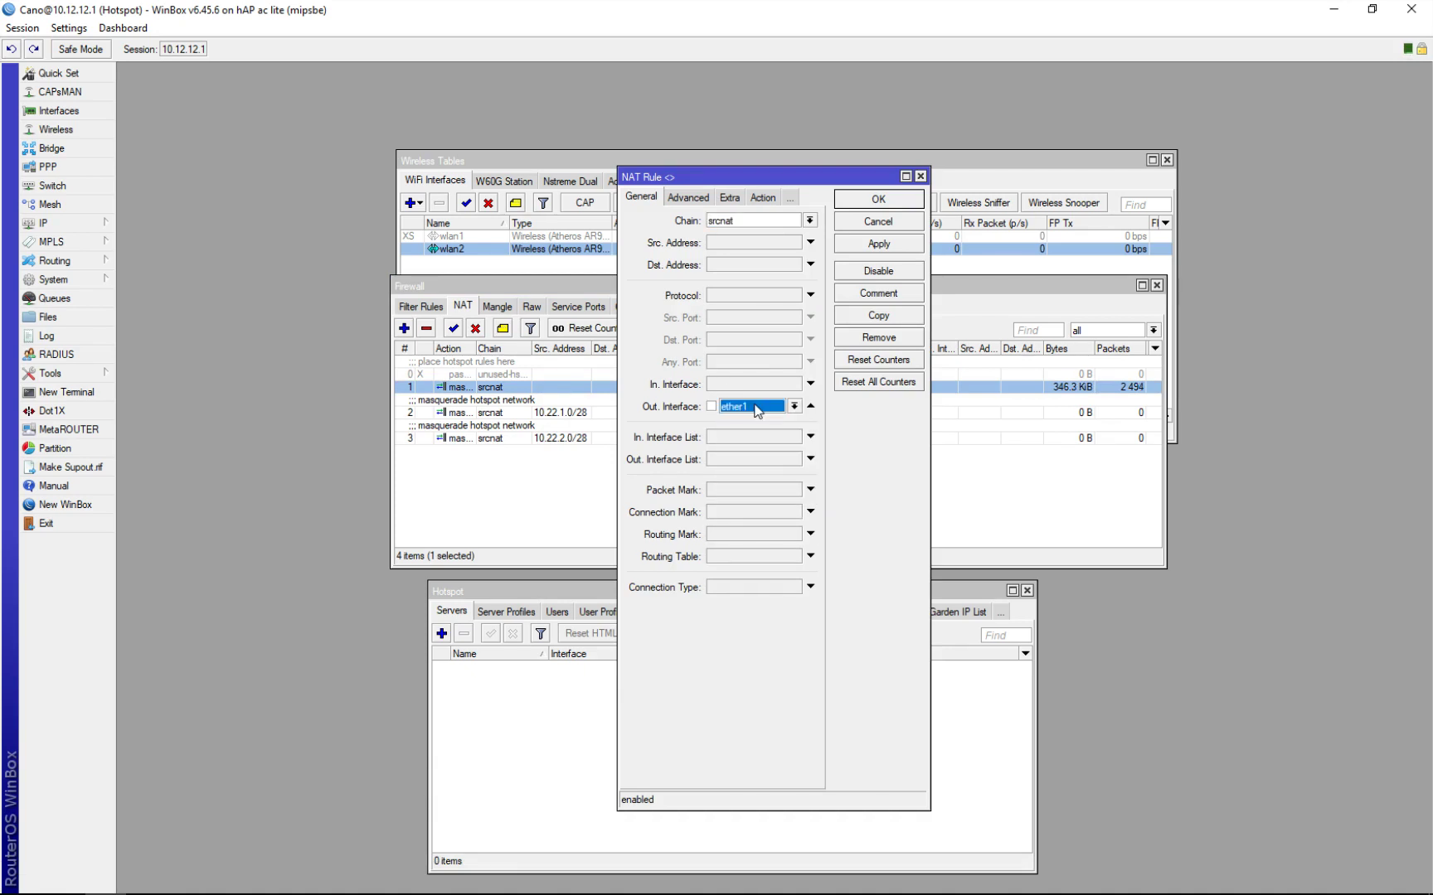
pyautogui.click(730, 198)
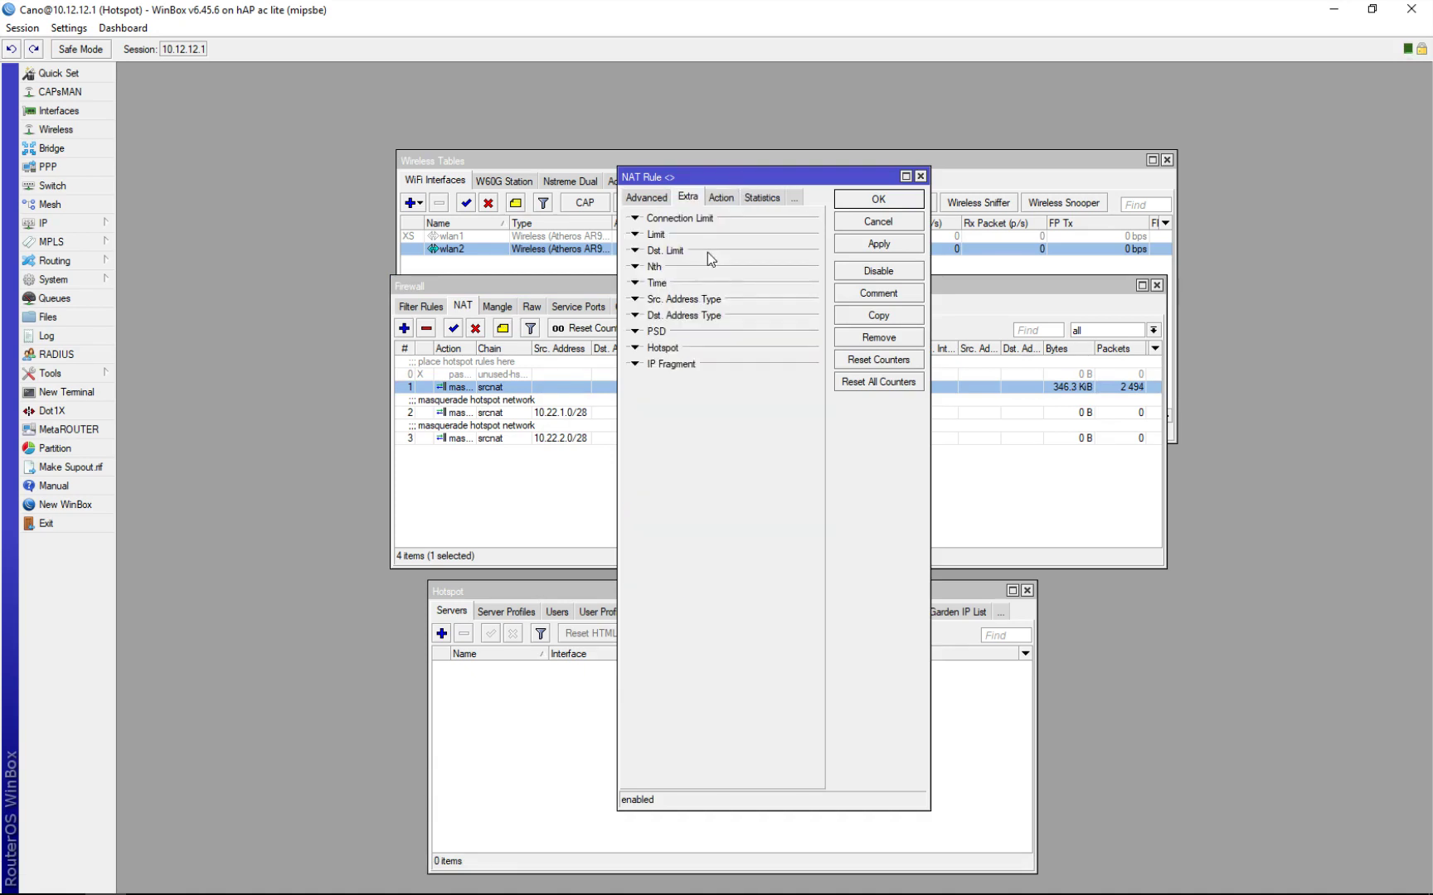
pyautogui.click(720, 198)
pyautogui.click(877, 200)
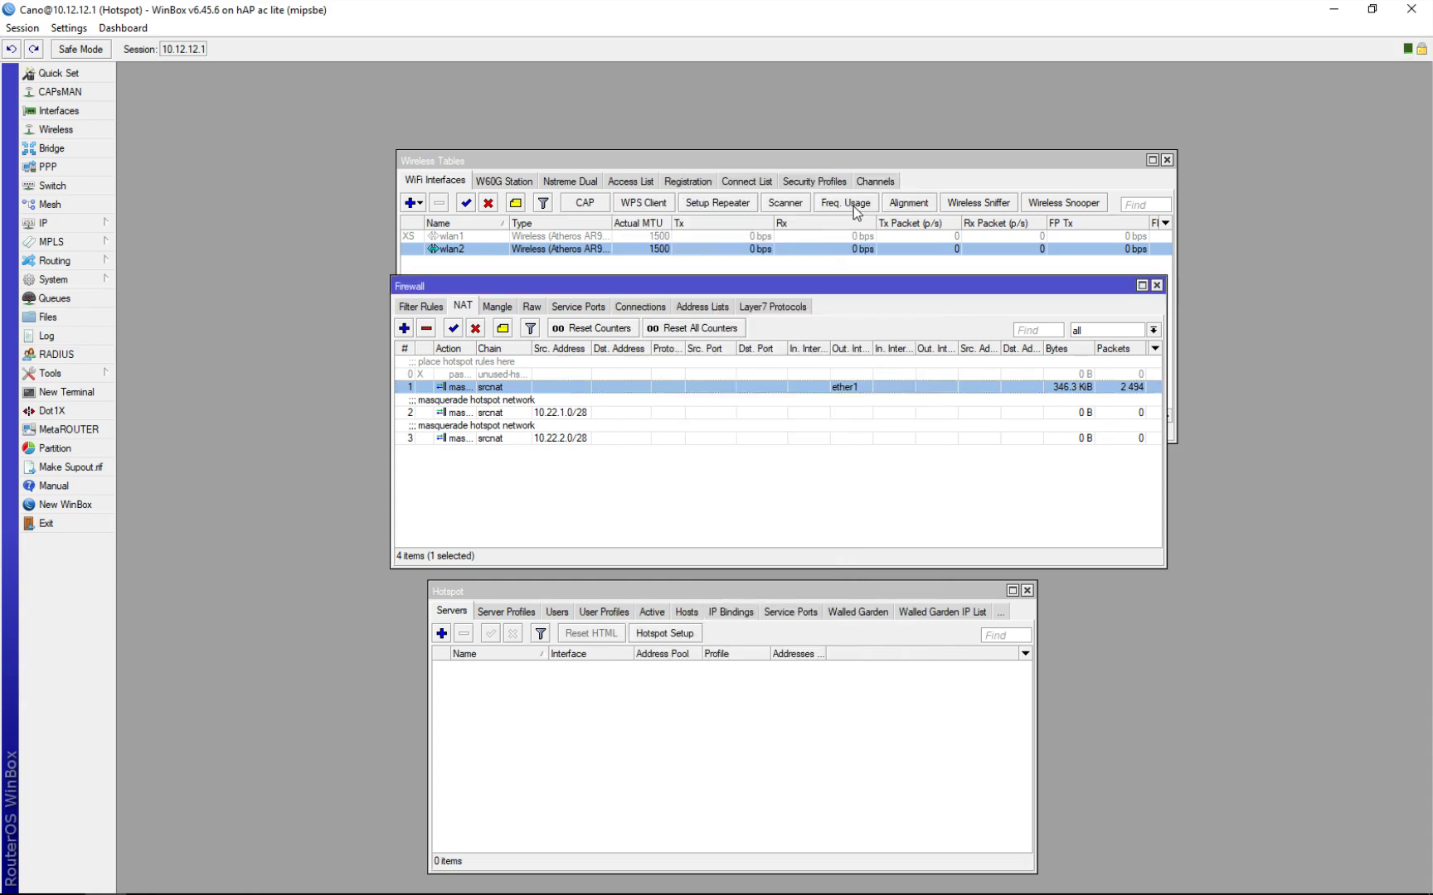
# Step: Open the IP address list beside the NAT rules and compare the hotspot masquerade networks with the wlan2 address
pyautogui.click(548, 437)
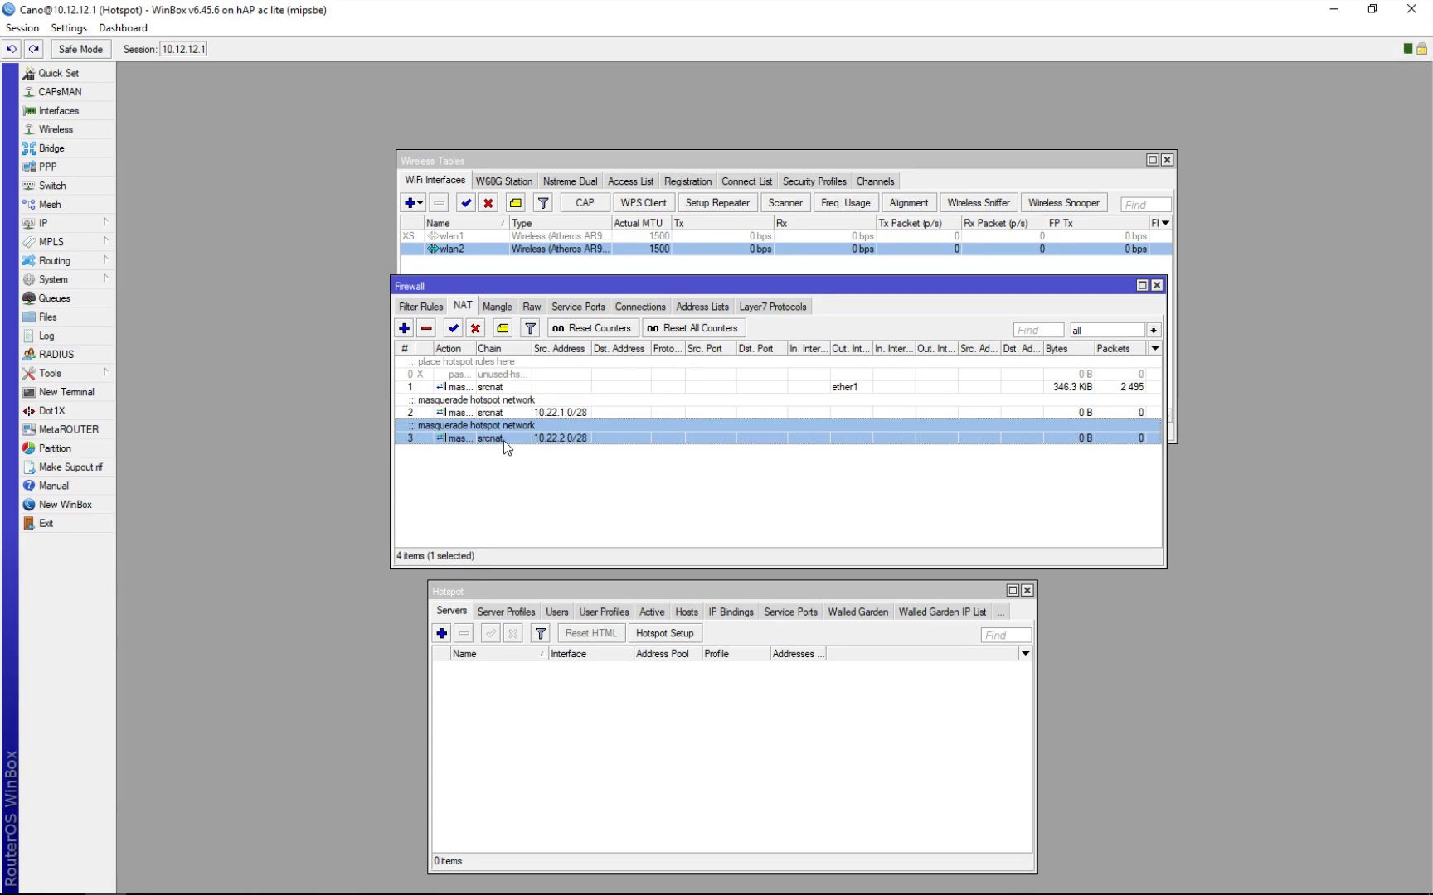
pyautogui.click(540, 414)
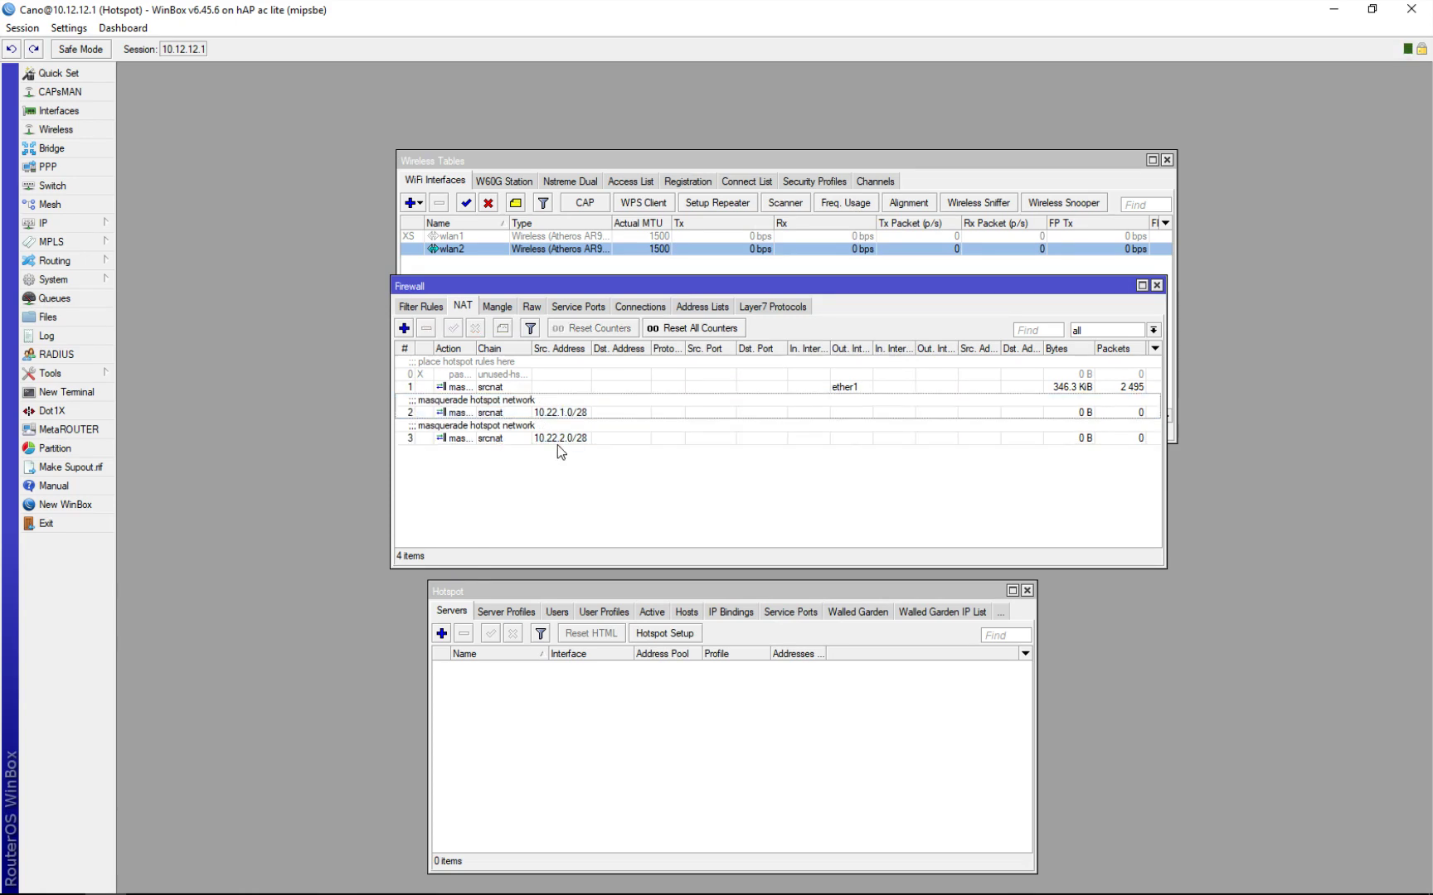
pyautogui.click(557, 442)
pyautogui.click(83, 221)
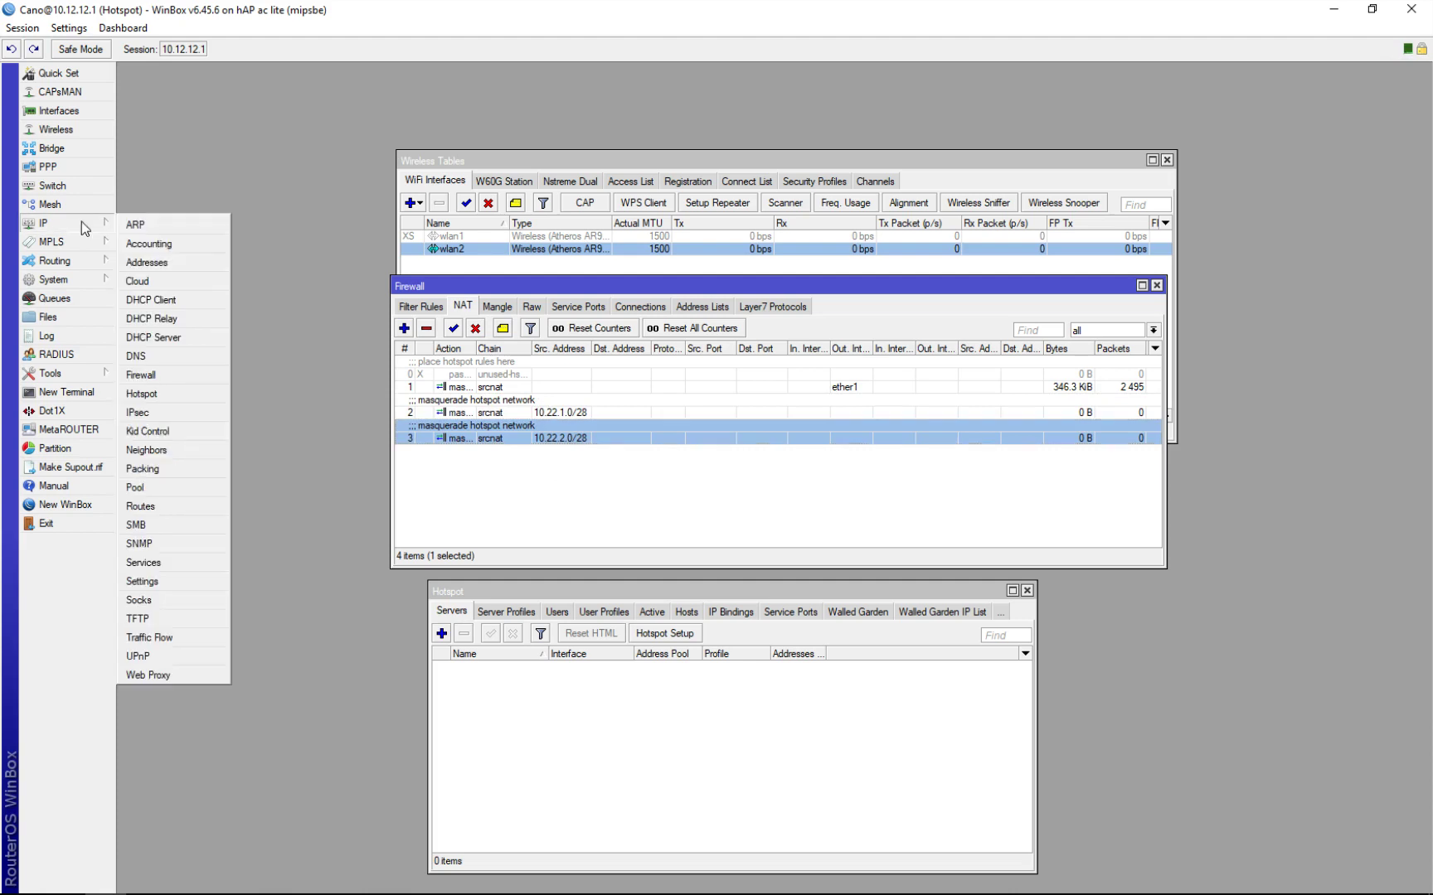
pyautogui.click(161, 262)
pyautogui.moveTo(702, 257); pyautogui.dragTo(820, 354)
pyautogui.click(855, 438)
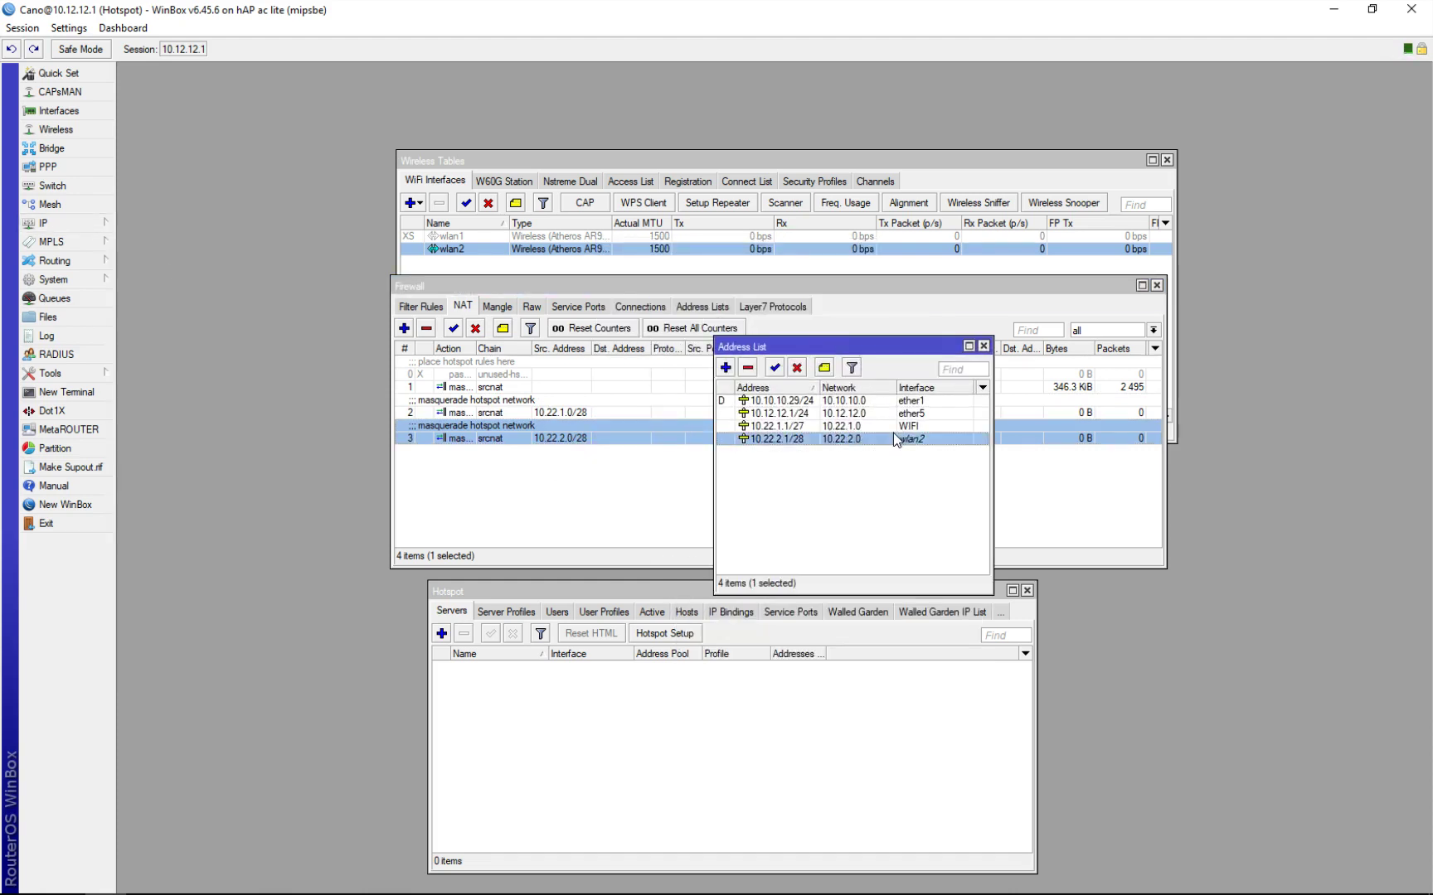
# Step: Examine the WIFI bridge's member ports and the details of the 10.22.1.1/27 address on WIFI
pyautogui.click(67, 147)
pyautogui.click(247, 364)
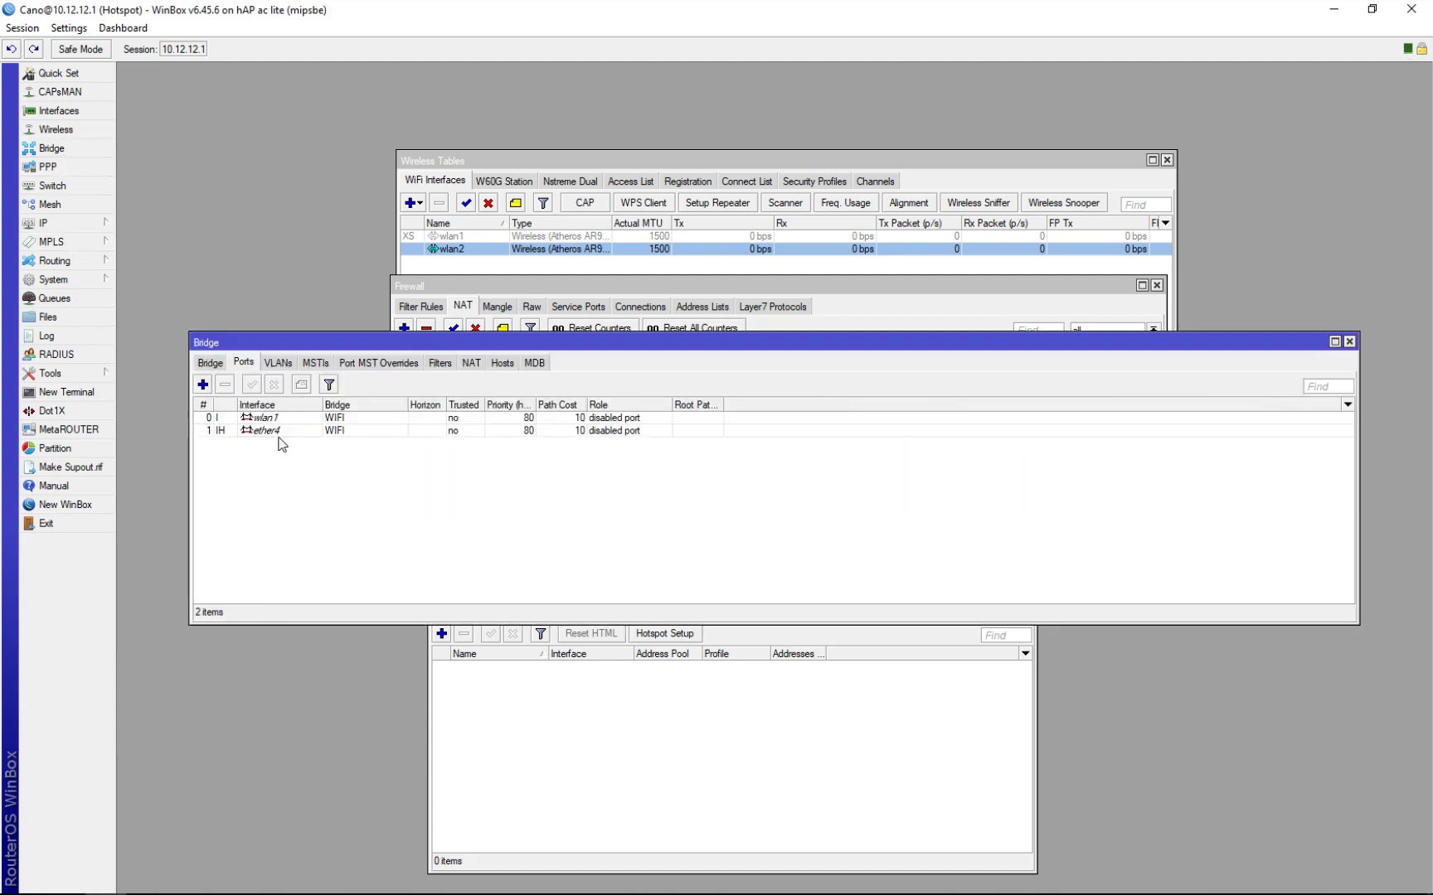
pyautogui.click(282, 419)
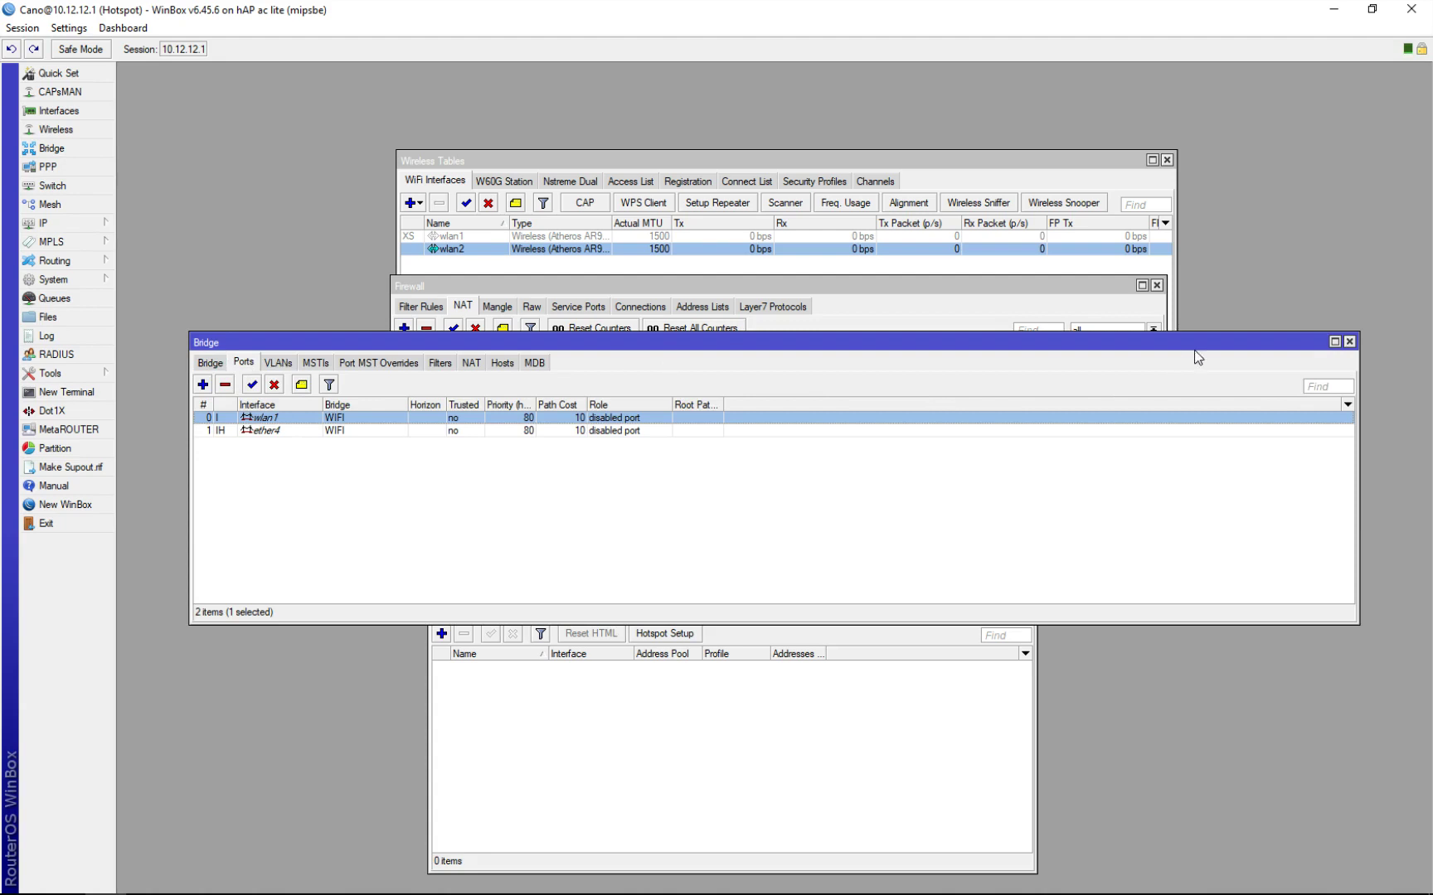
pyautogui.click(1349, 342)
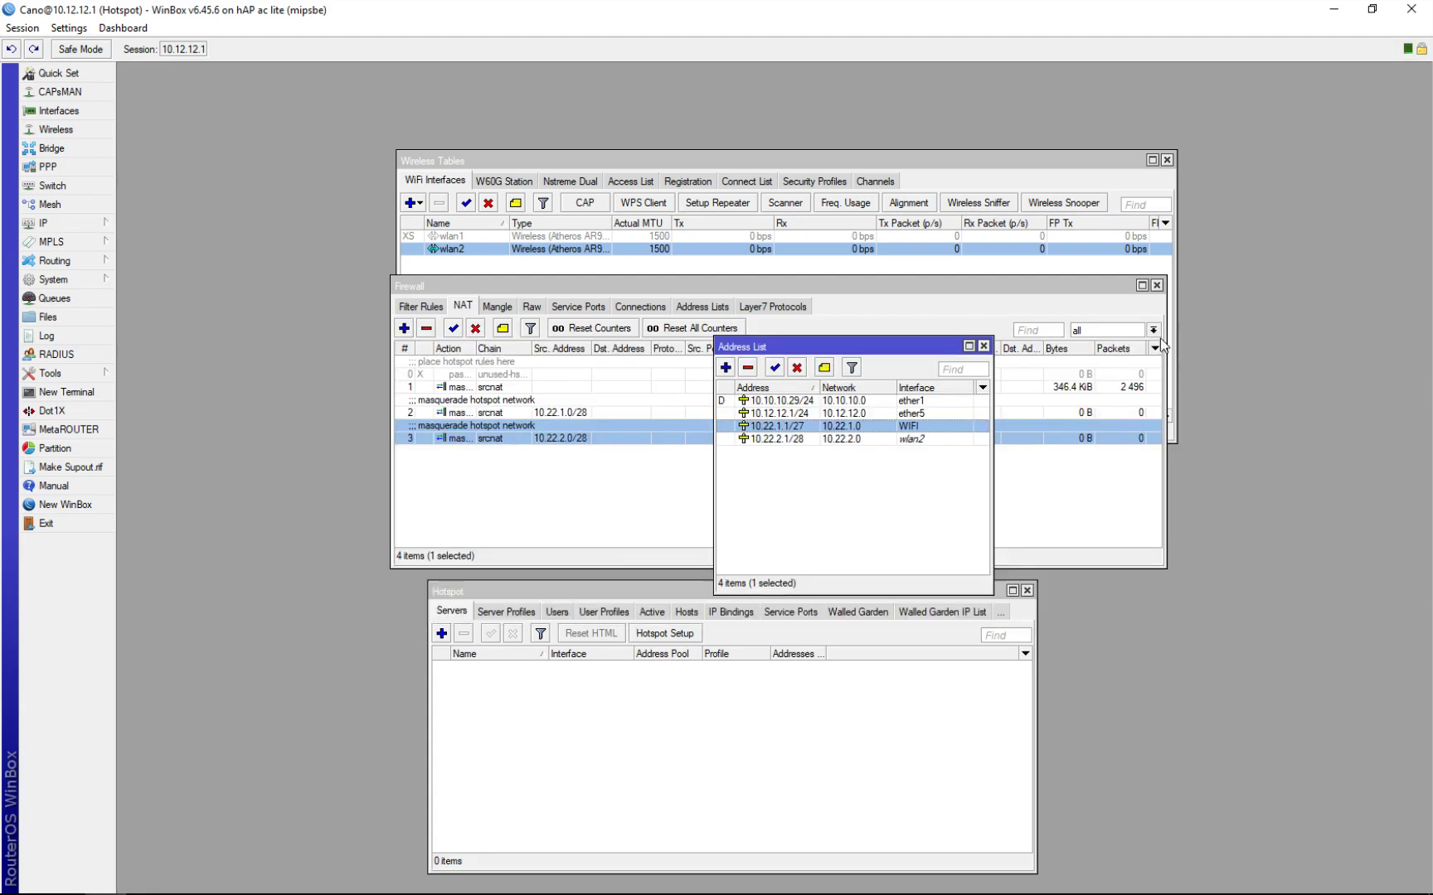
pyautogui.doubleClick(783, 426)
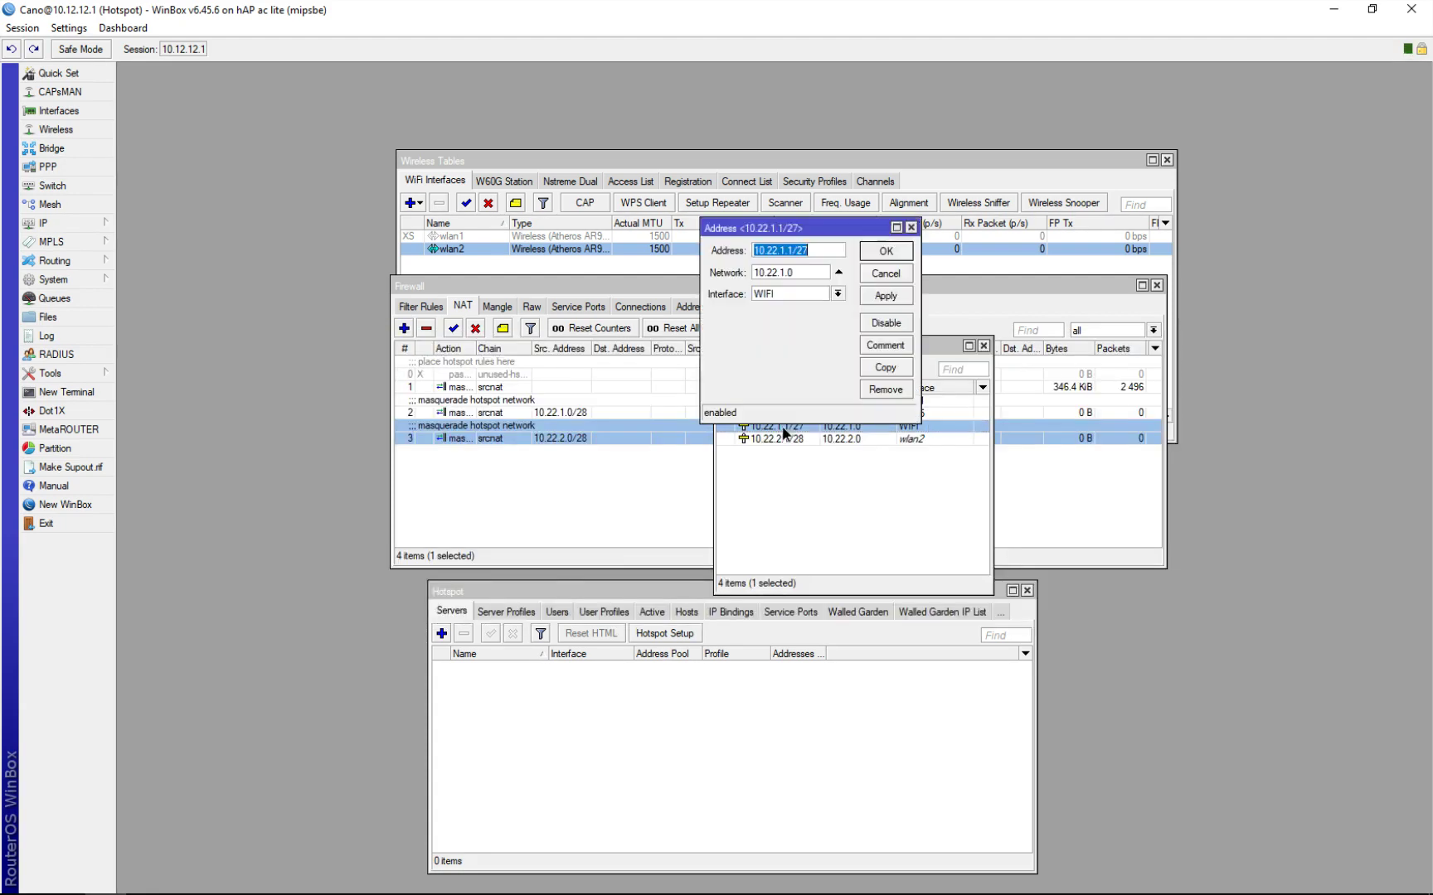
pyautogui.click(886, 274)
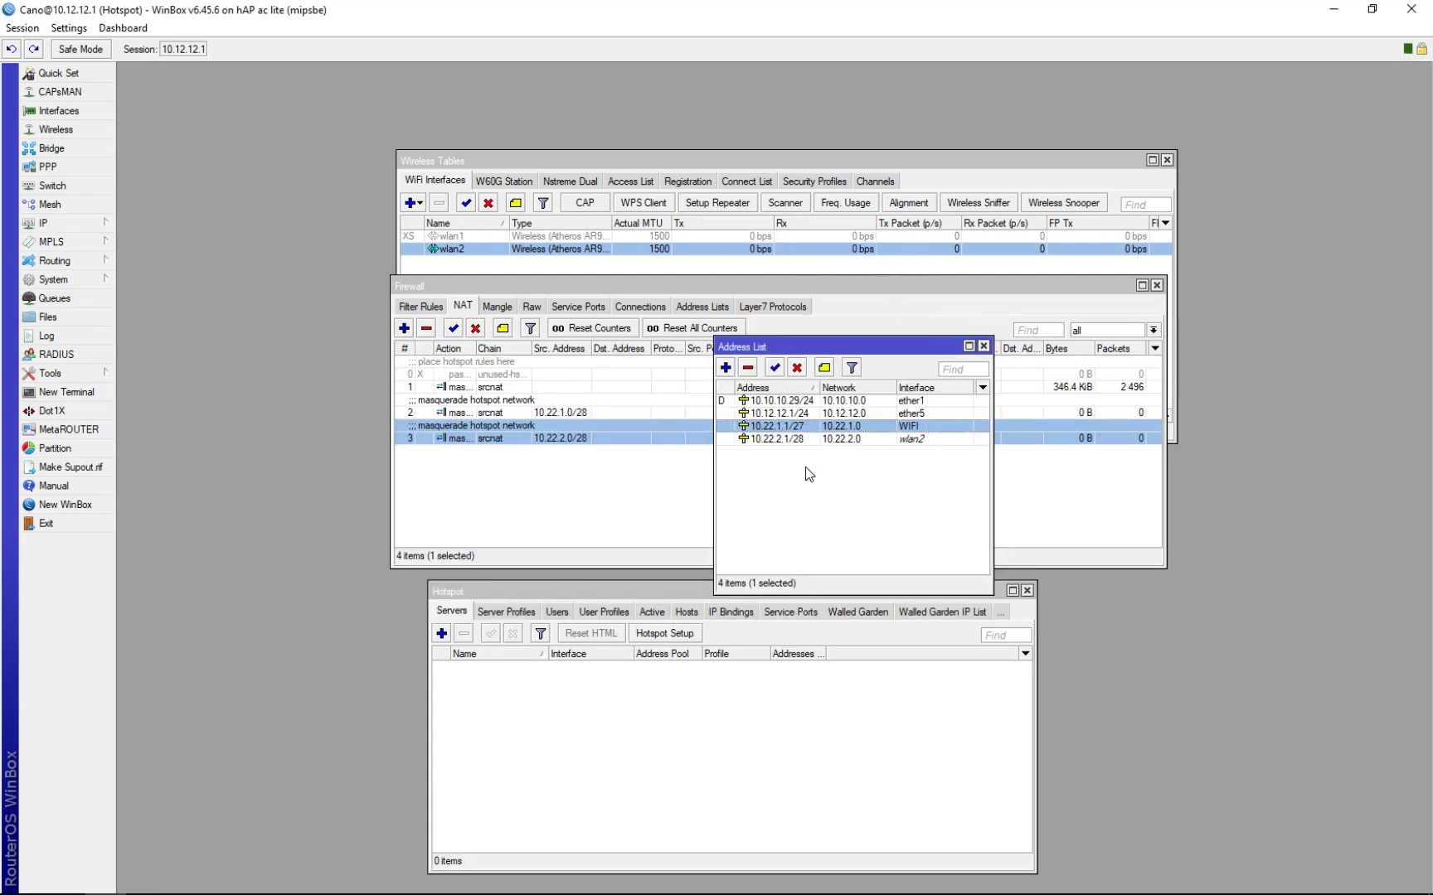
# Step: Compare the wlan2 address with the 10.22.2.0/28 masquerade rule's source address, and move the rule's window clear of the firewall list
pyautogui.click(931, 440)
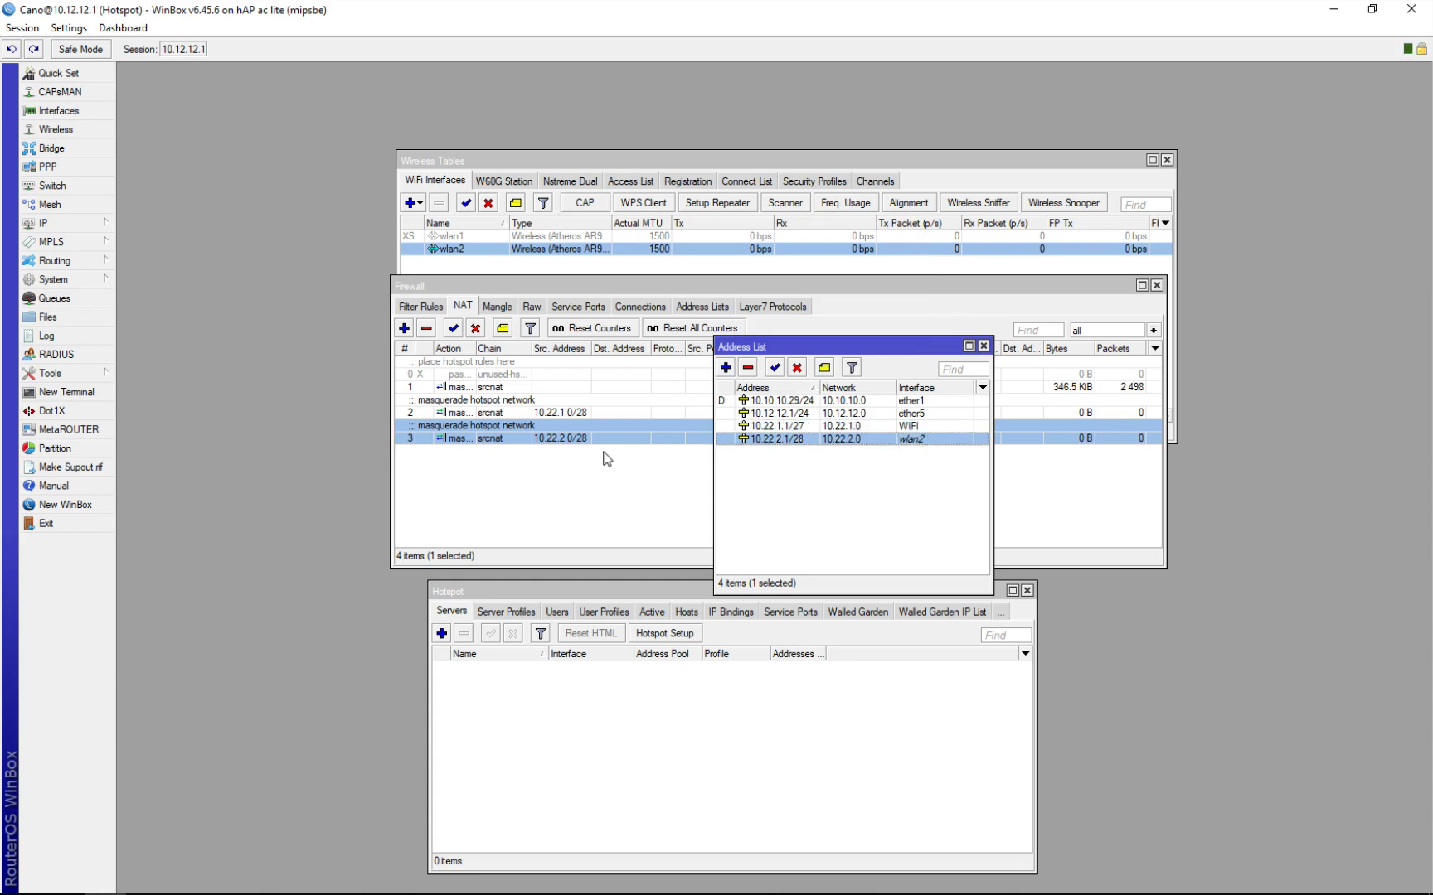
pyautogui.click(558, 435)
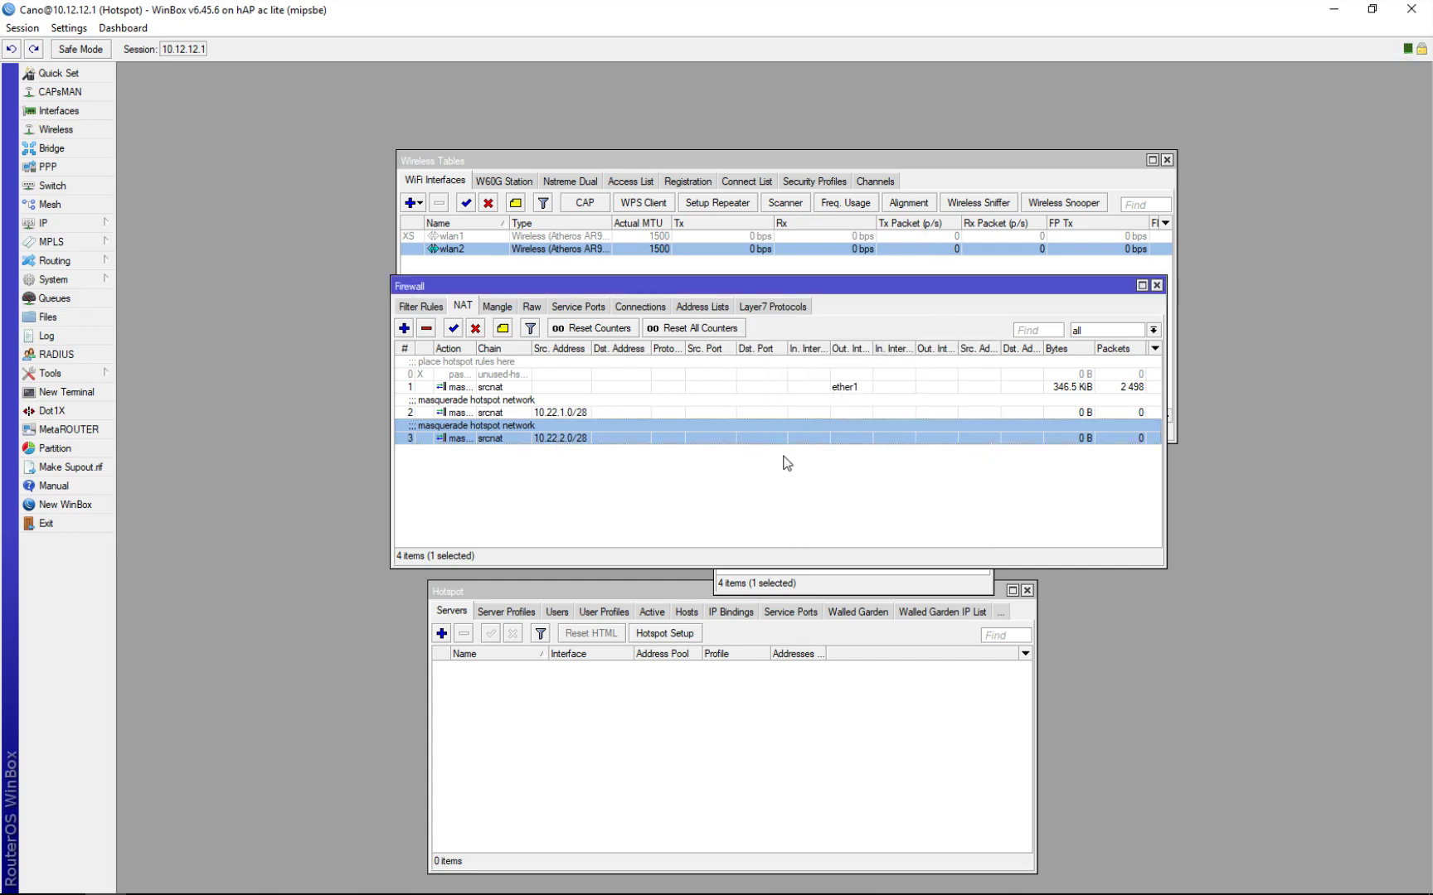
pyautogui.doubleClick(579, 439)
pyautogui.click(648, 200)
pyautogui.click(649, 201)
pyautogui.moveTo(792, 247); pyautogui.dragTo(691, 247)
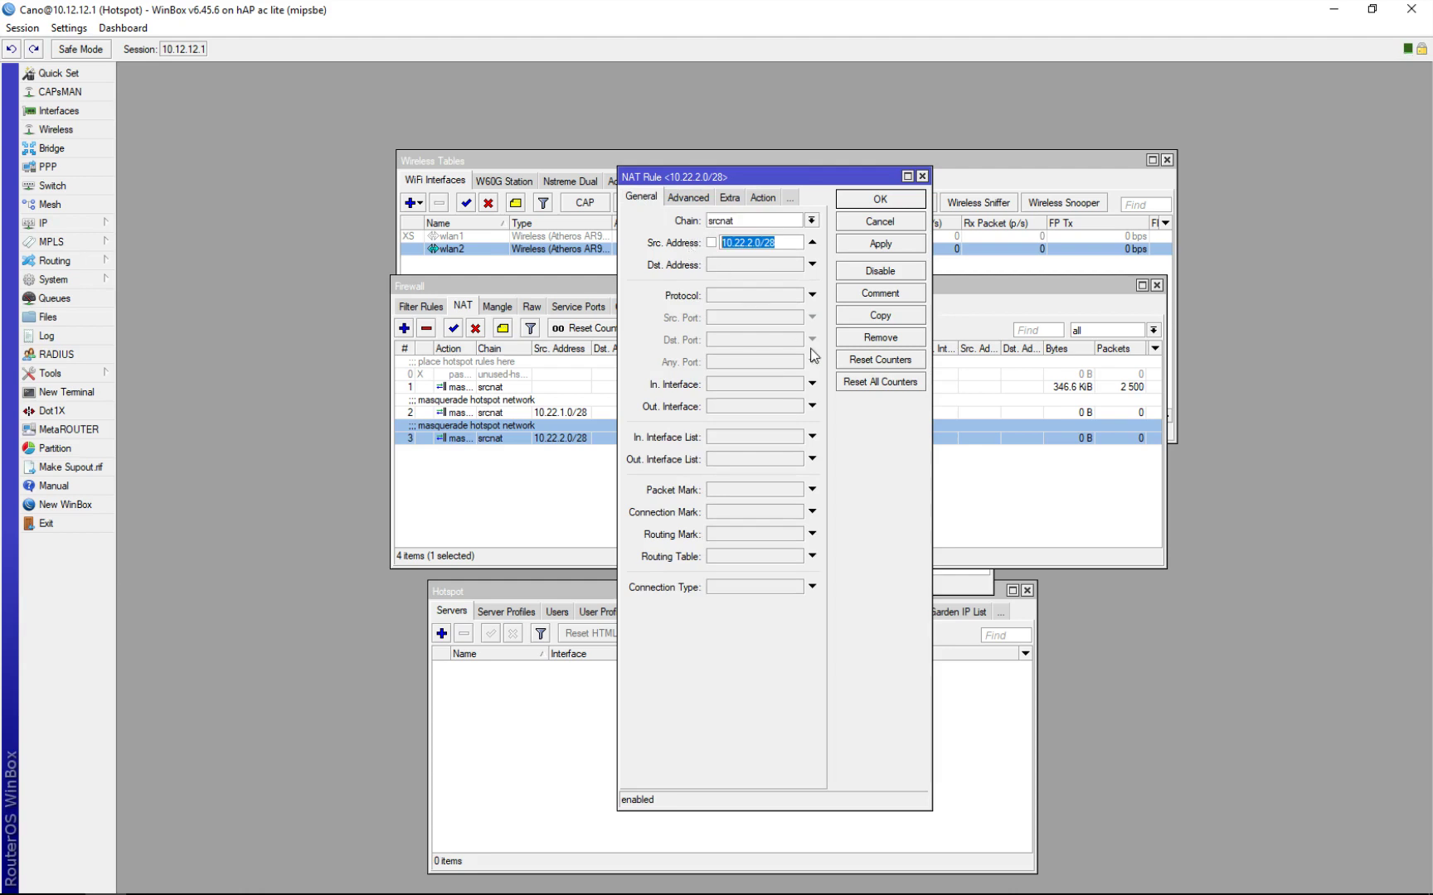
pyautogui.hotkey('alt', 'Tab')
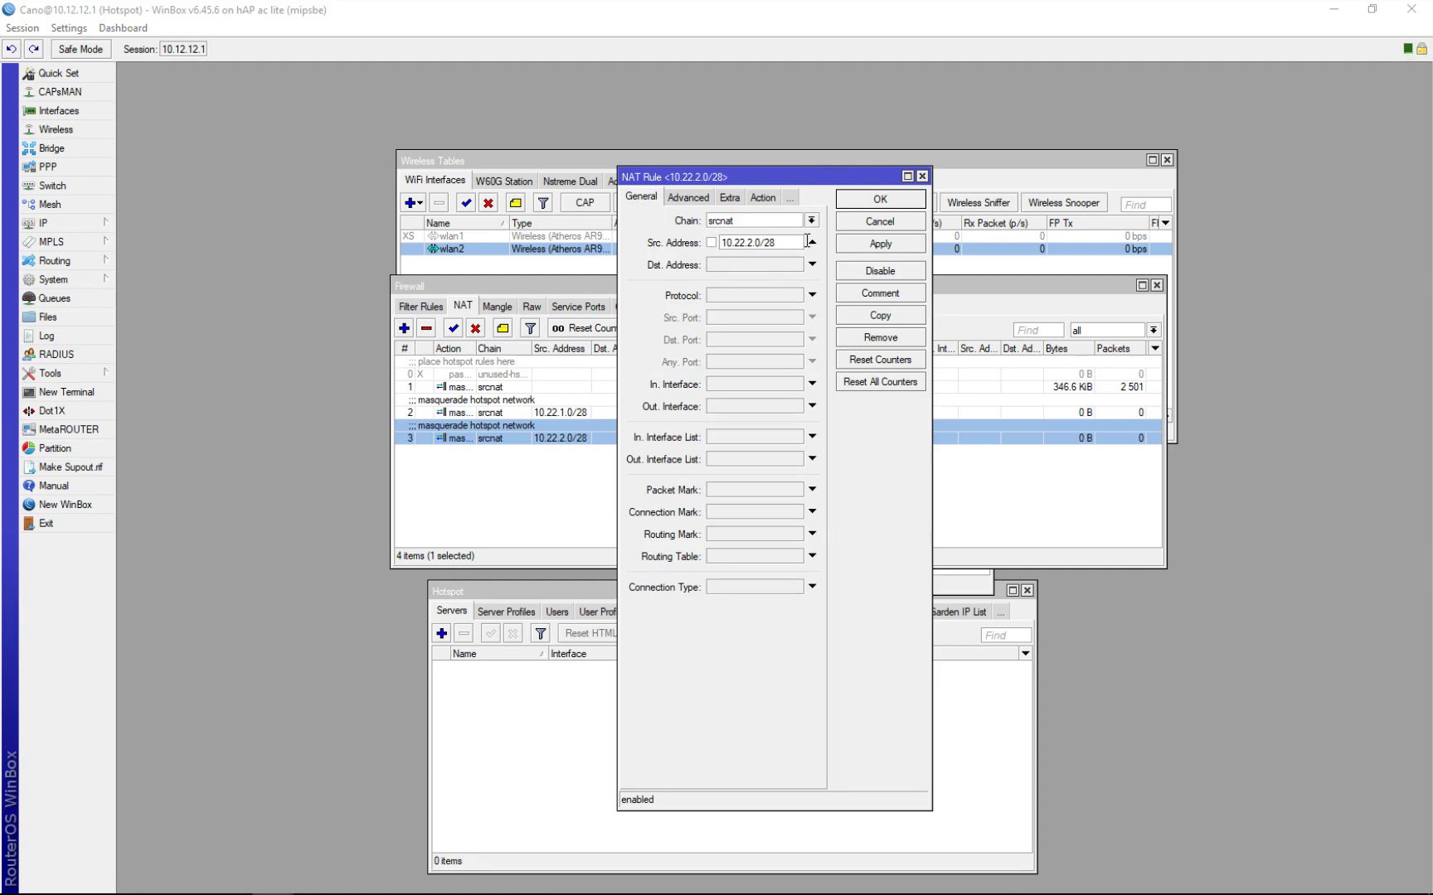
pyautogui.moveTo(854, 176); pyautogui.dragTo(1317, 176)
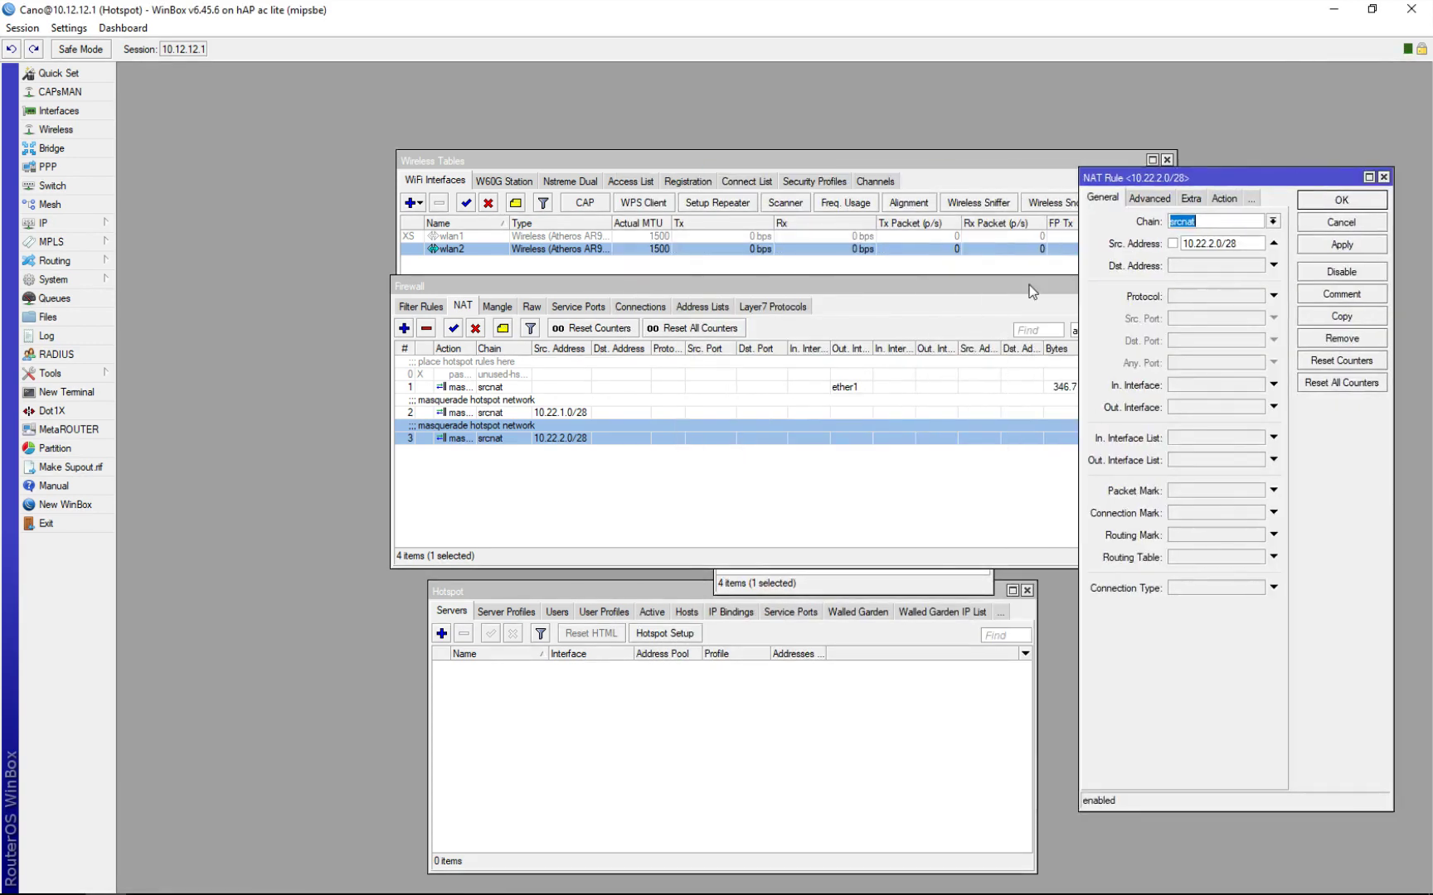
# Step: Compare the ether1 masquerade rule with the router's IP addresses, placing the address list below the NAT rules
pyautogui.click(857, 388)
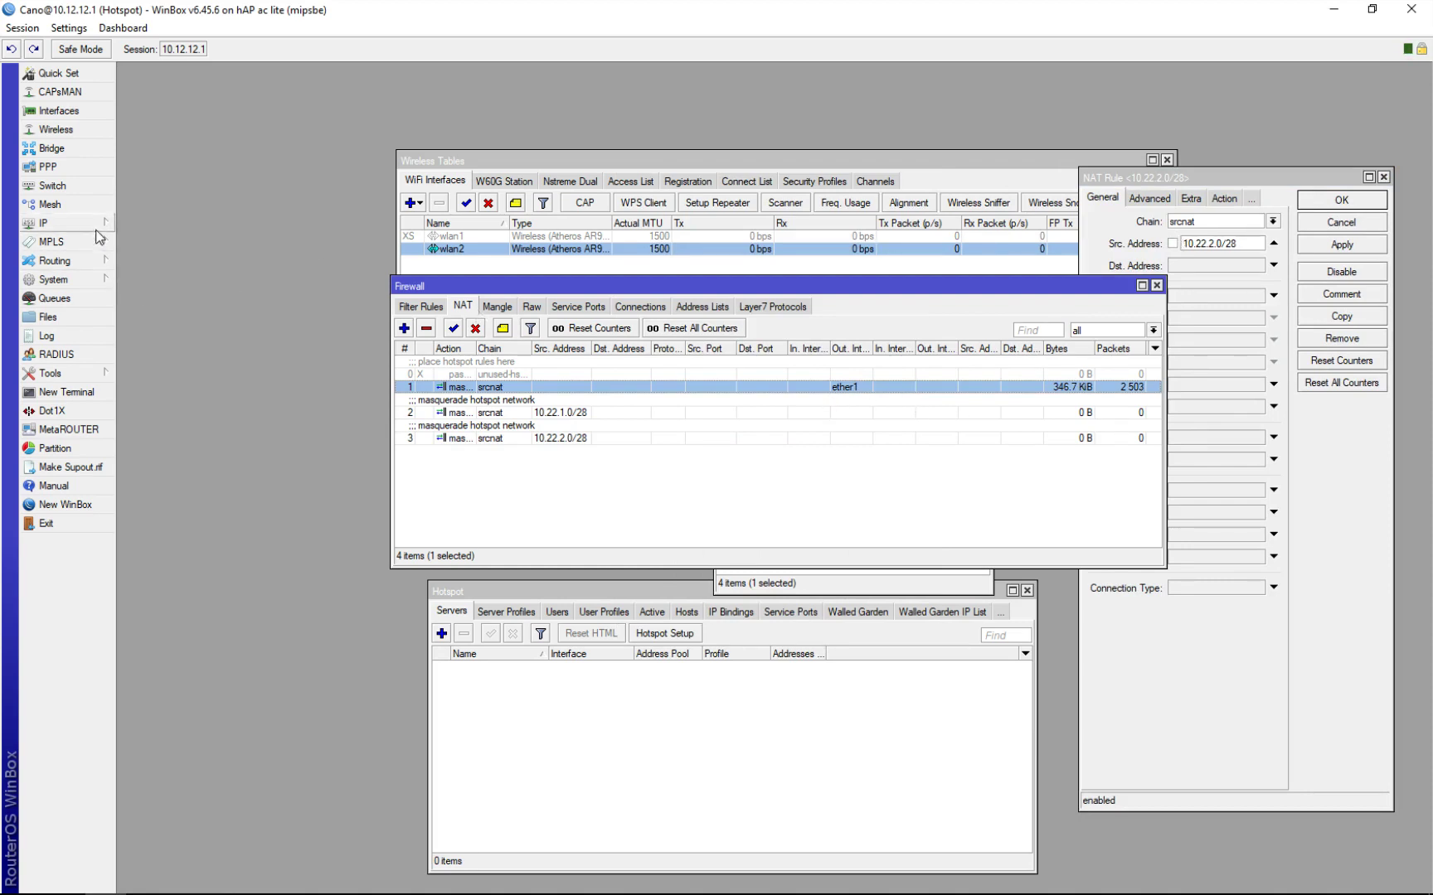
pyautogui.click(50, 222)
pyautogui.click(138, 262)
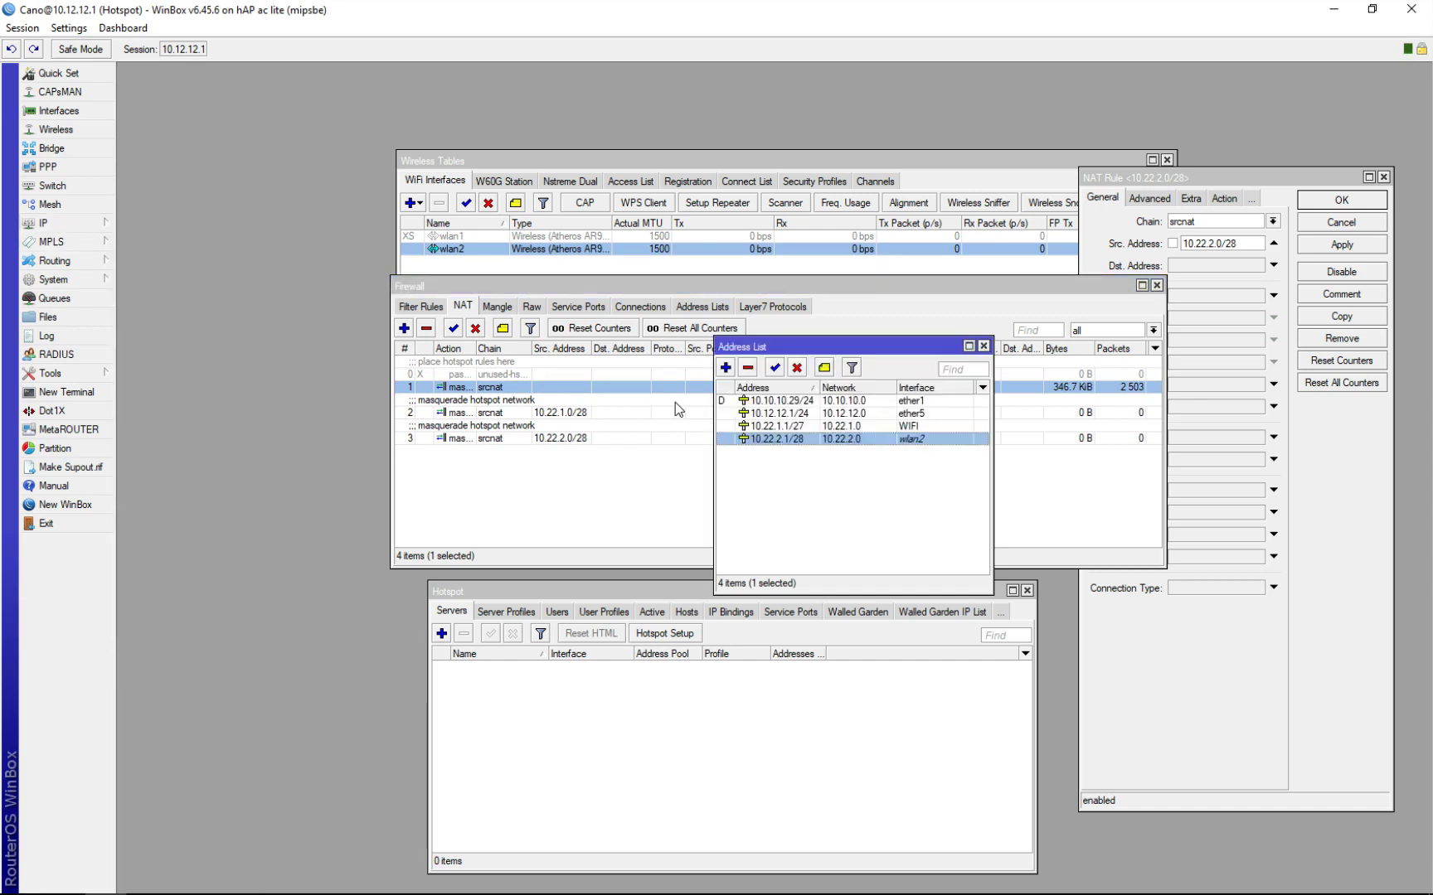
pyautogui.click(928, 413)
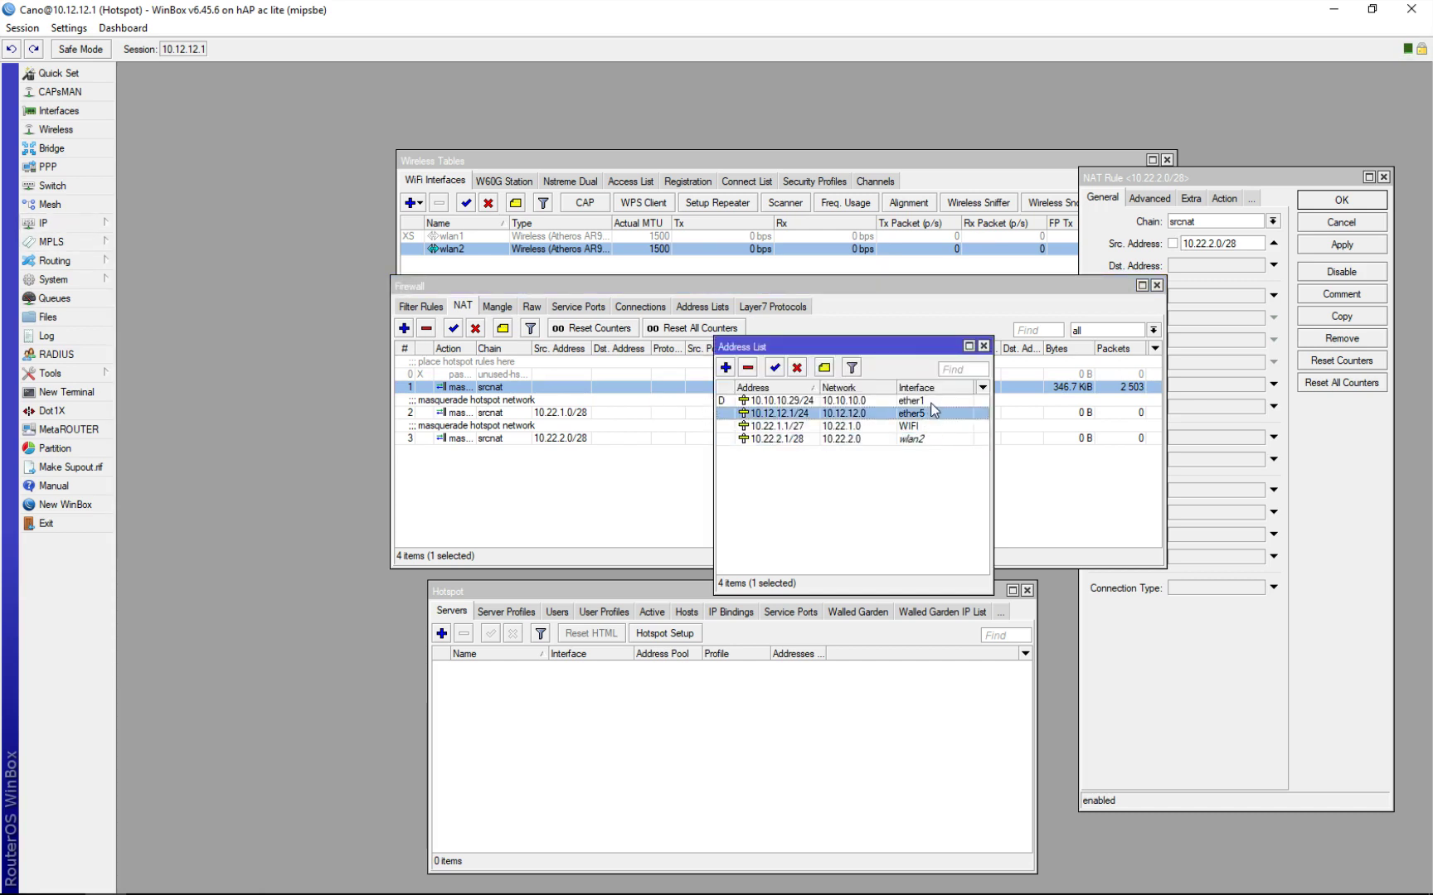
pyautogui.moveTo(896, 341); pyautogui.dragTo(604, 463)
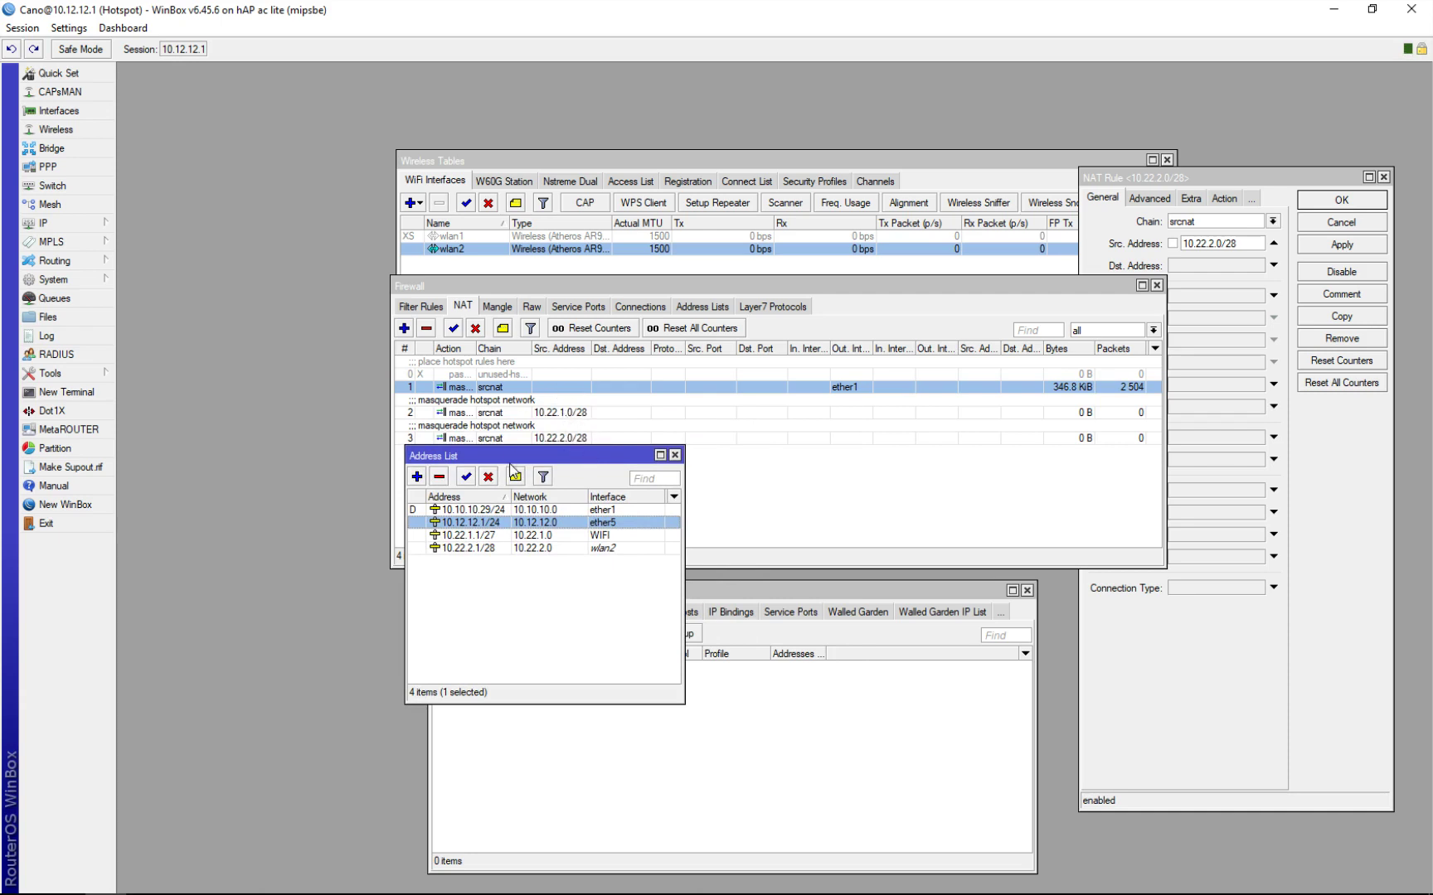
# Step: Remove the masquerade hotspot network NAT rules for 10.22.1.0/28 and 10.22.2.0/28, and bring the address list back into view
pyautogui.click(562, 414)
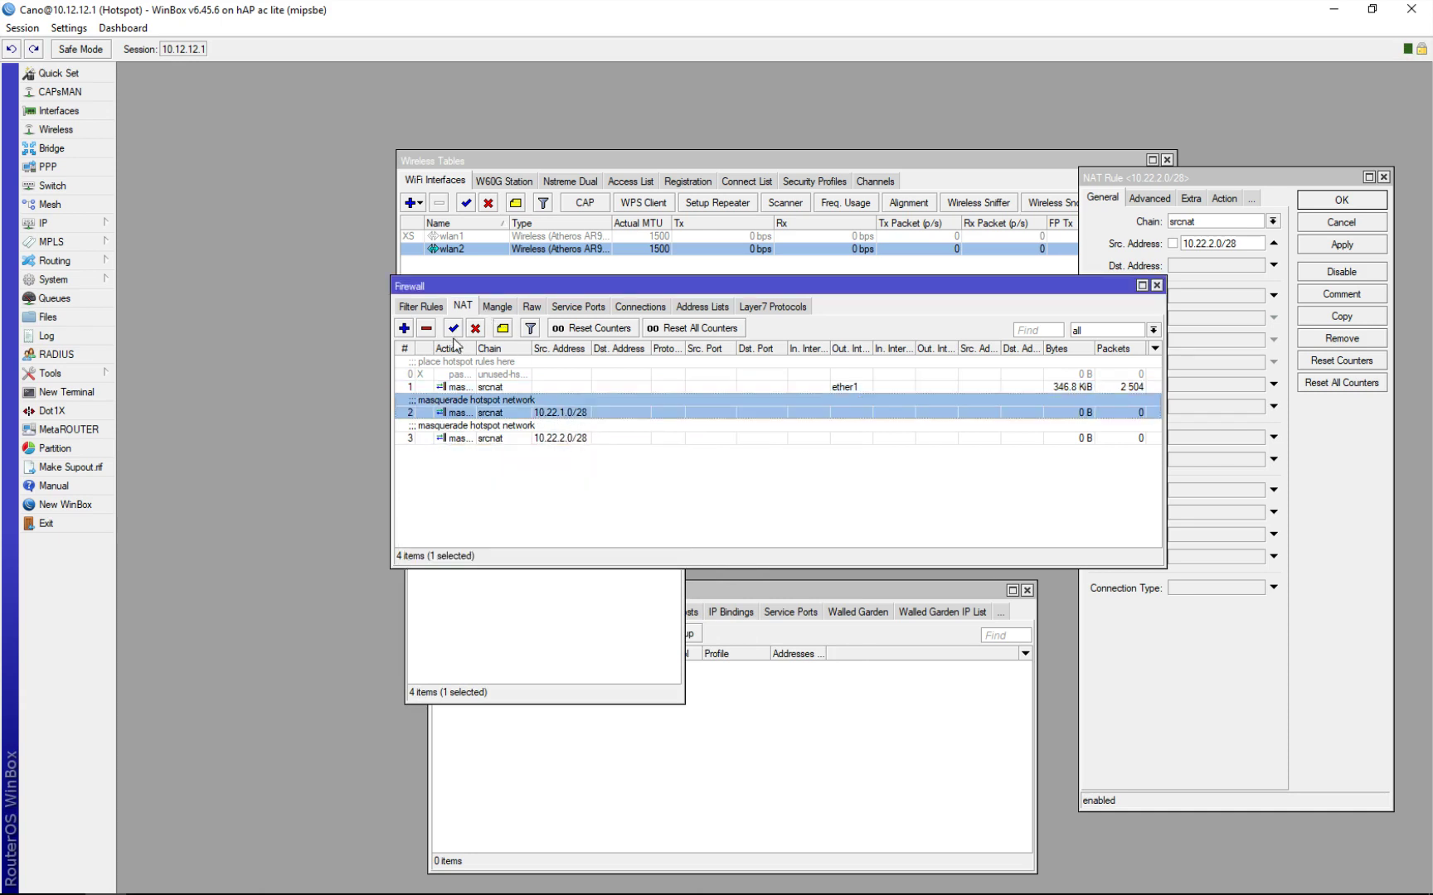
pyautogui.press('Delete')
pyautogui.click(538, 412)
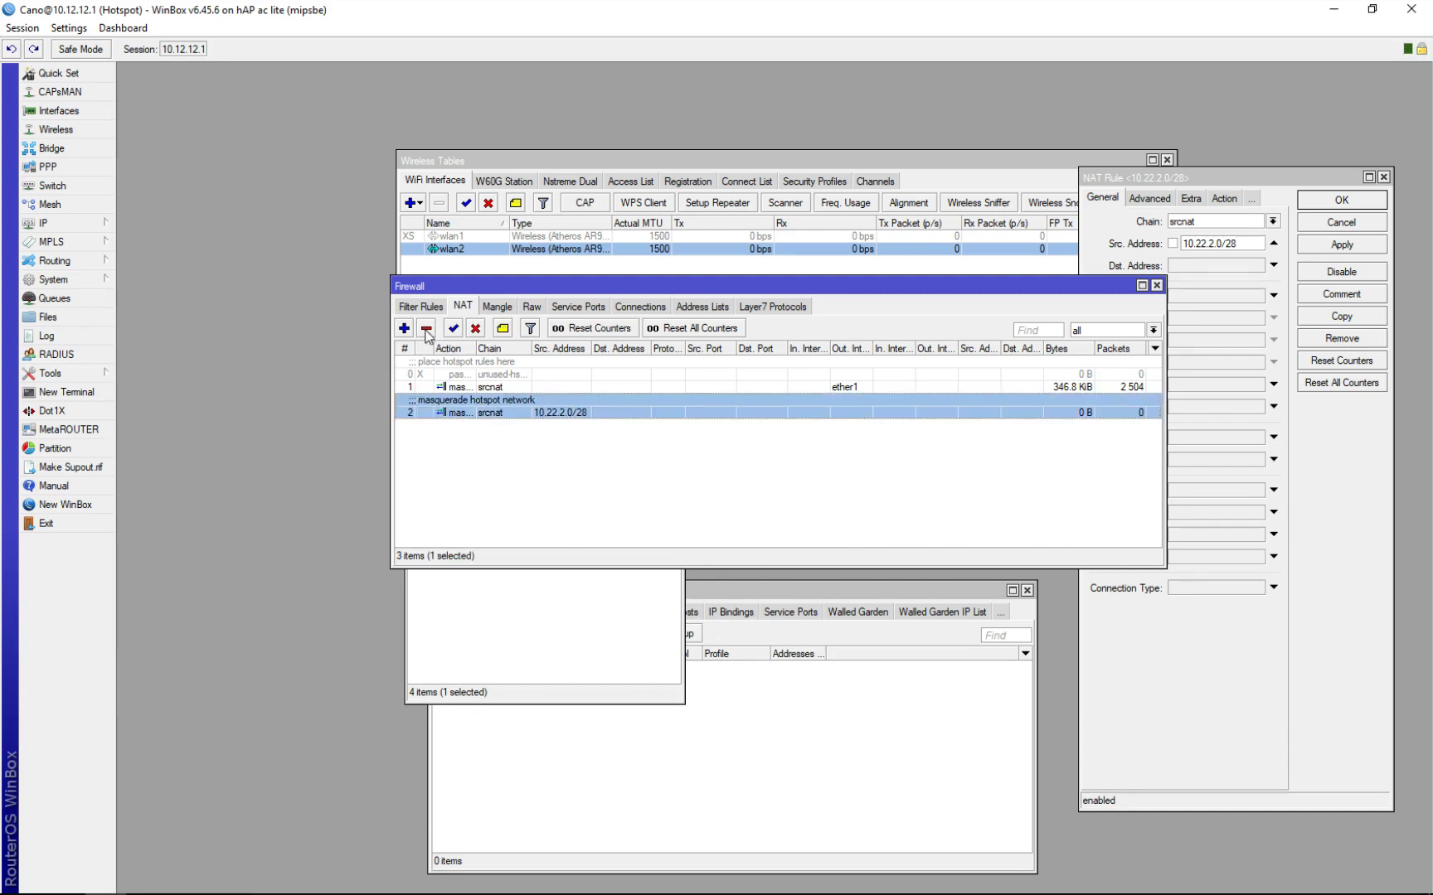
pyautogui.click(427, 328)
pyautogui.click(541, 608)
pyautogui.moveTo(572, 457); pyautogui.dragTo(922, 438)
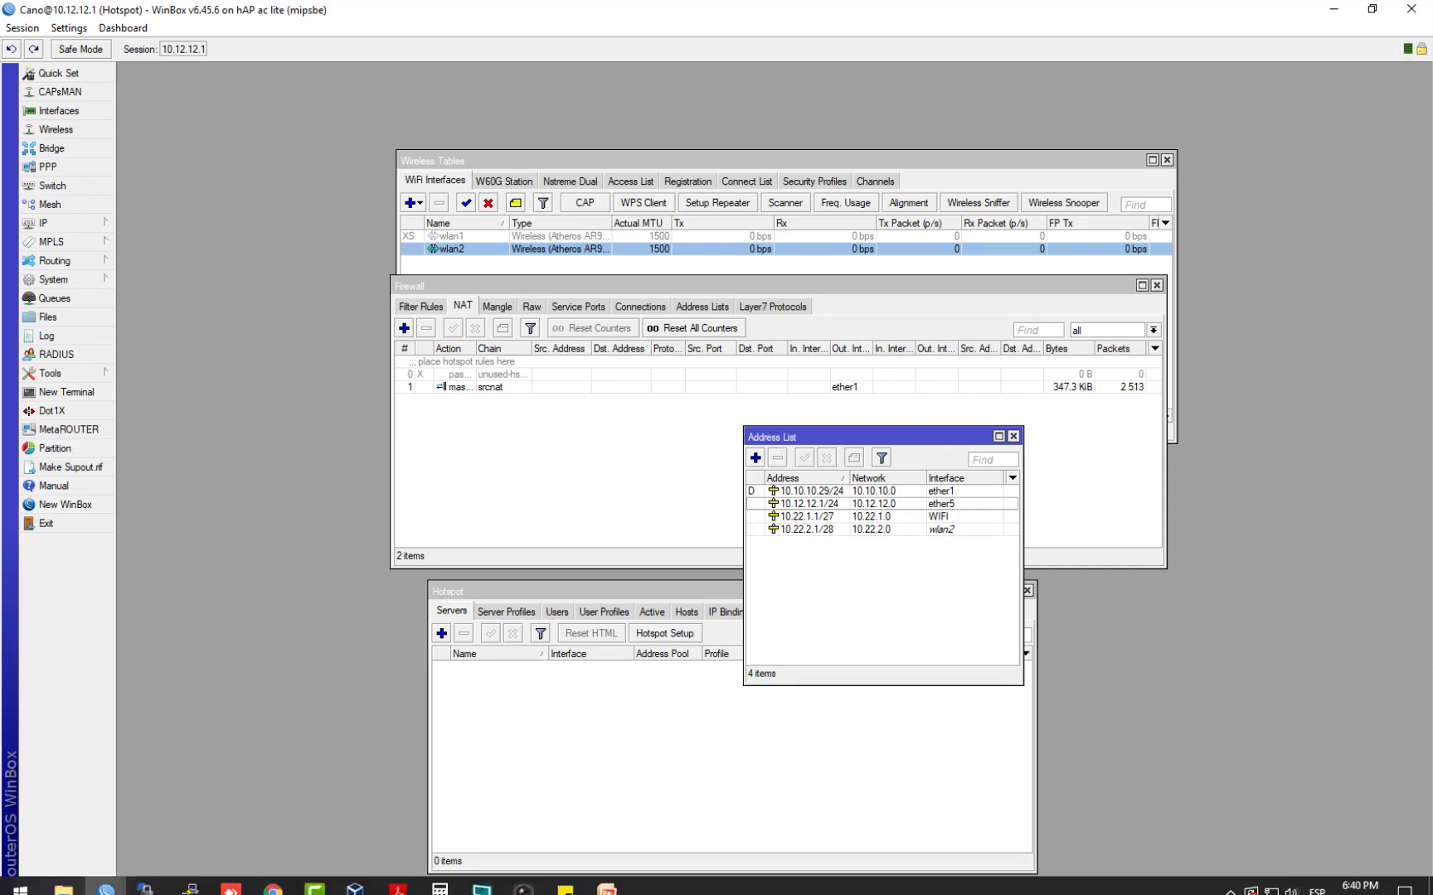
# Step: Switch to PowerPoint, highlight the lab item on confirming internet access over the plain wireless network, and return to WinBox
pyautogui.click(600, 892)
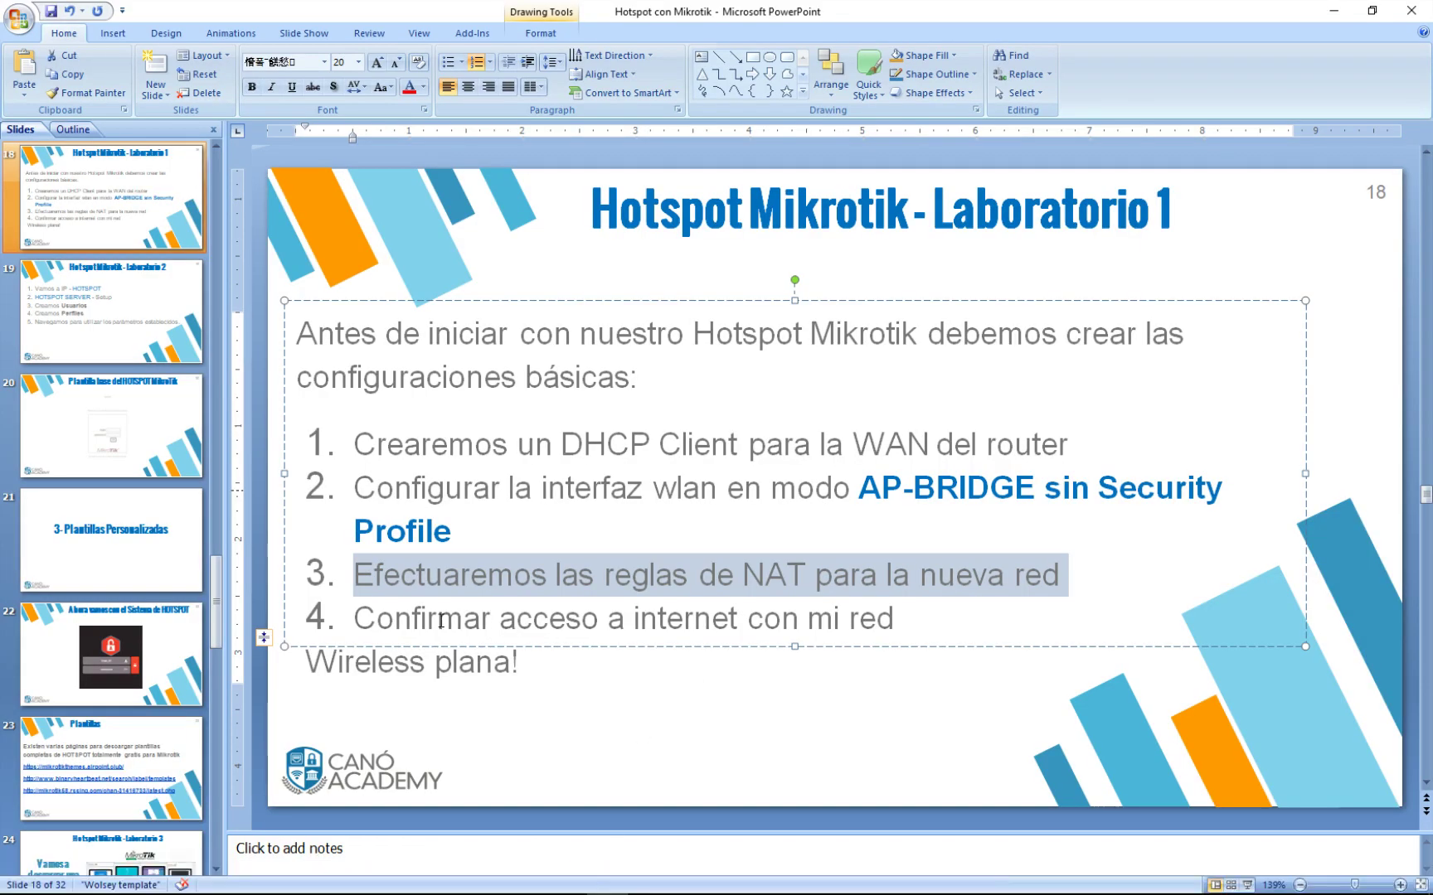
pyautogui.moveTo(356, 617); pyautogui.dragTo(510, 663)
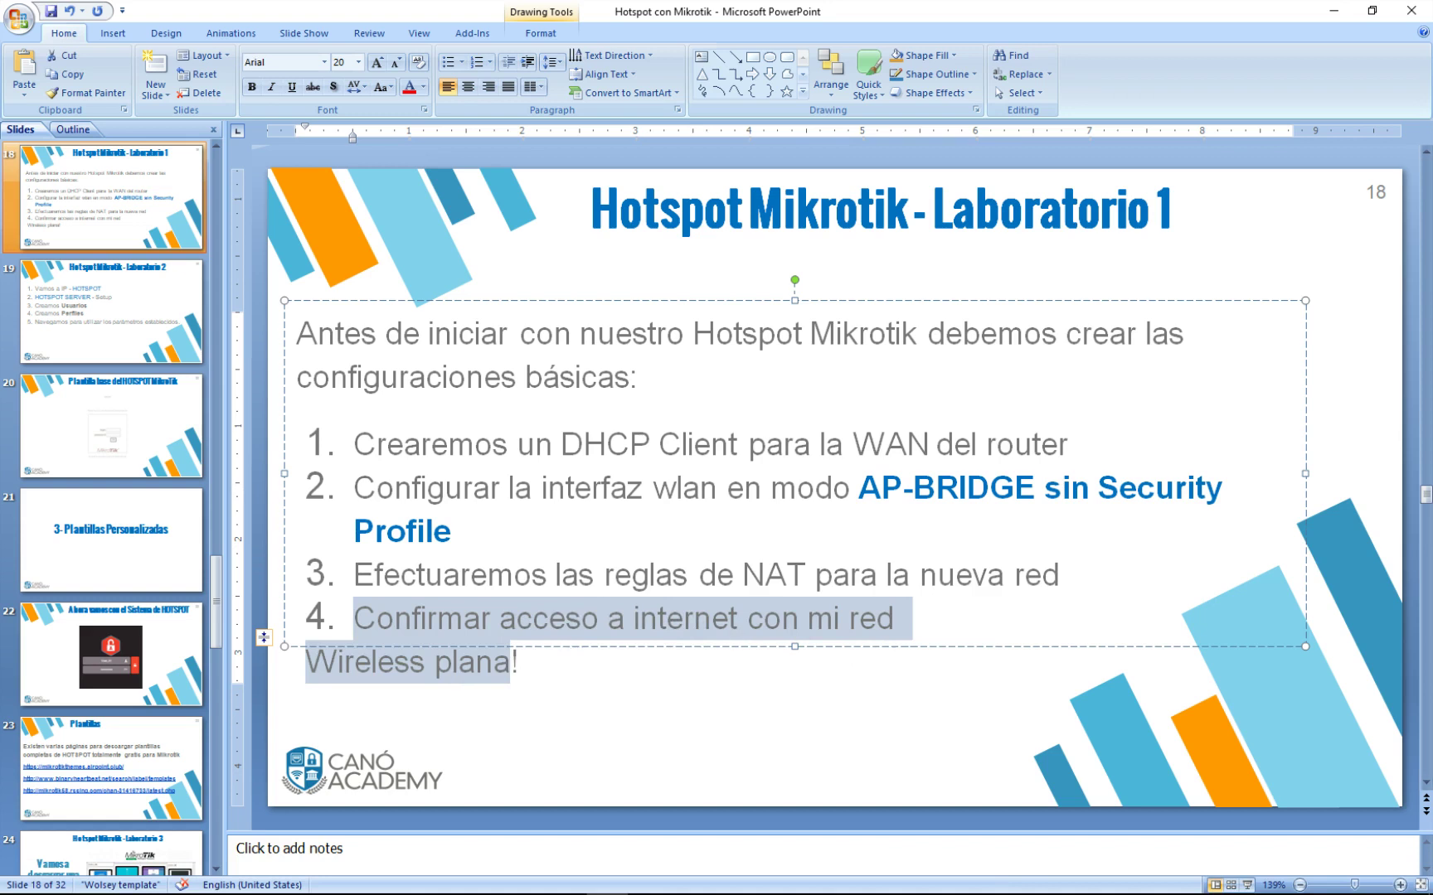
pyautogui.moveTo(732, 891)
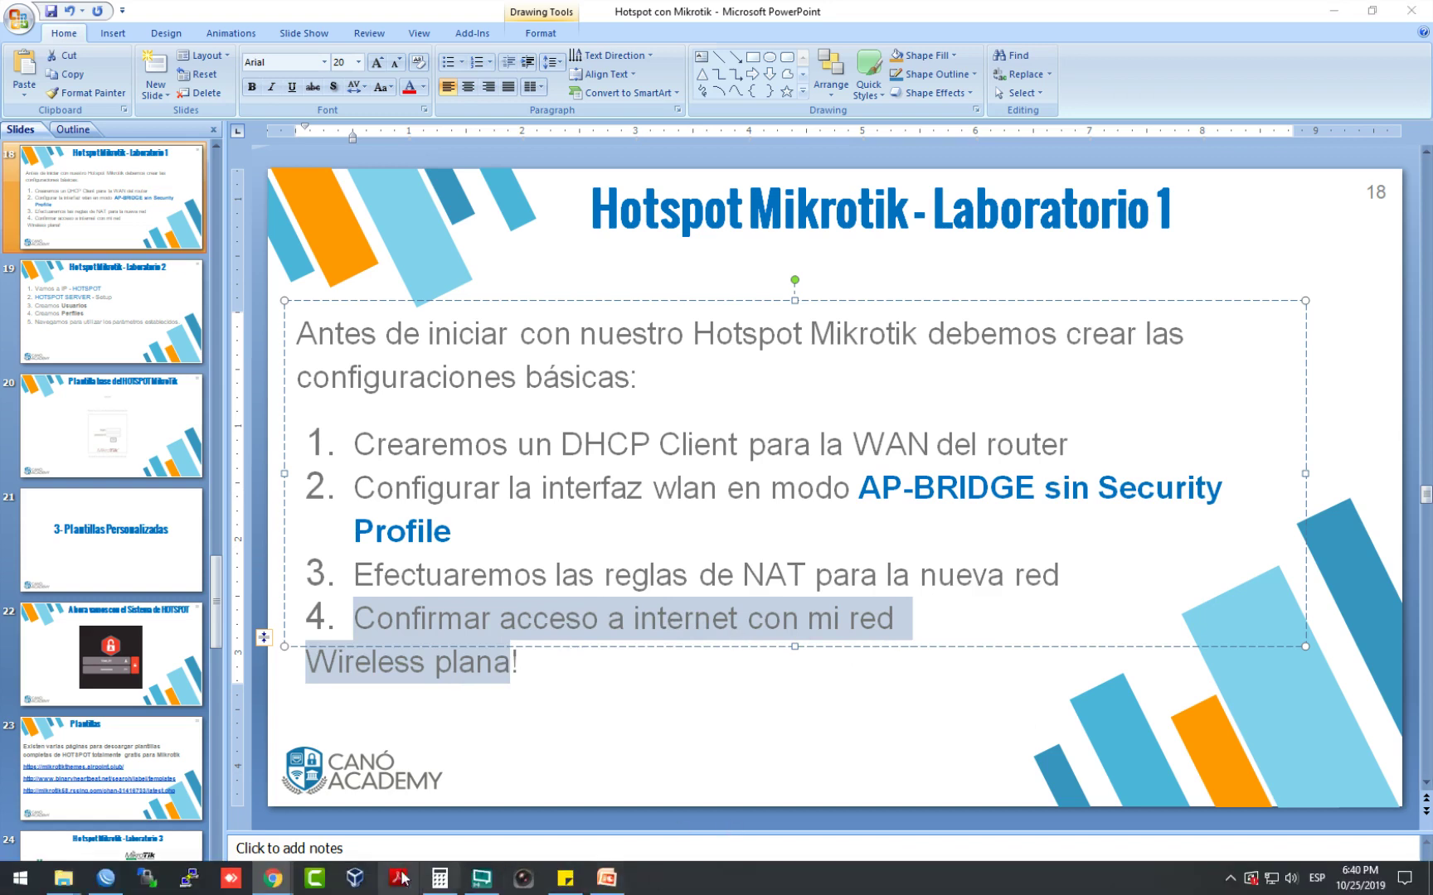
pyautogui.click(115, 886)
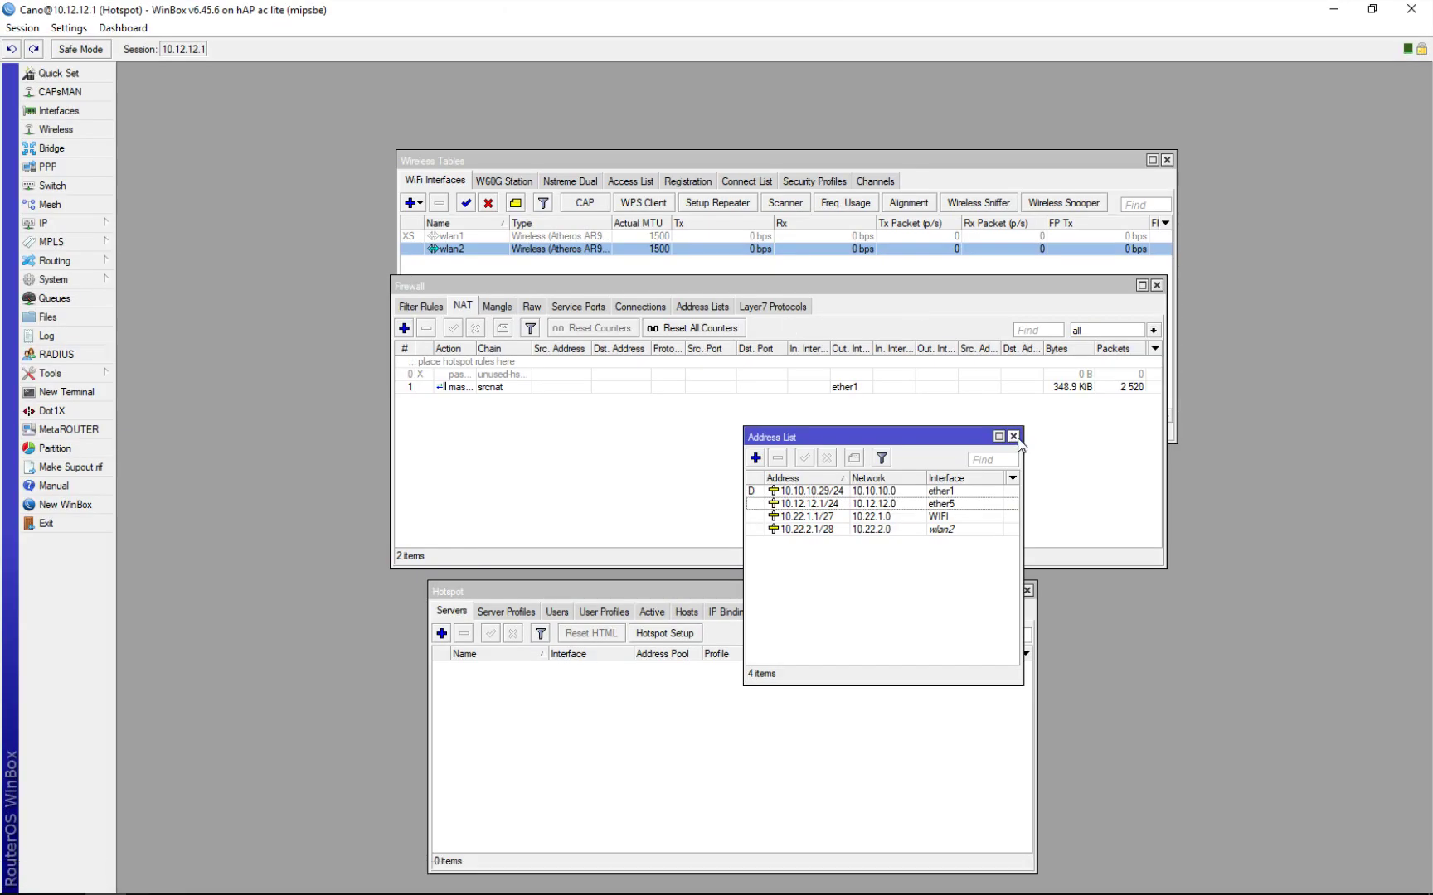
# Step: Inspect the wlan2 interface's wireless settings, highlight its SSID, and close the settings
pyautogui.doubleClick(617, 247)
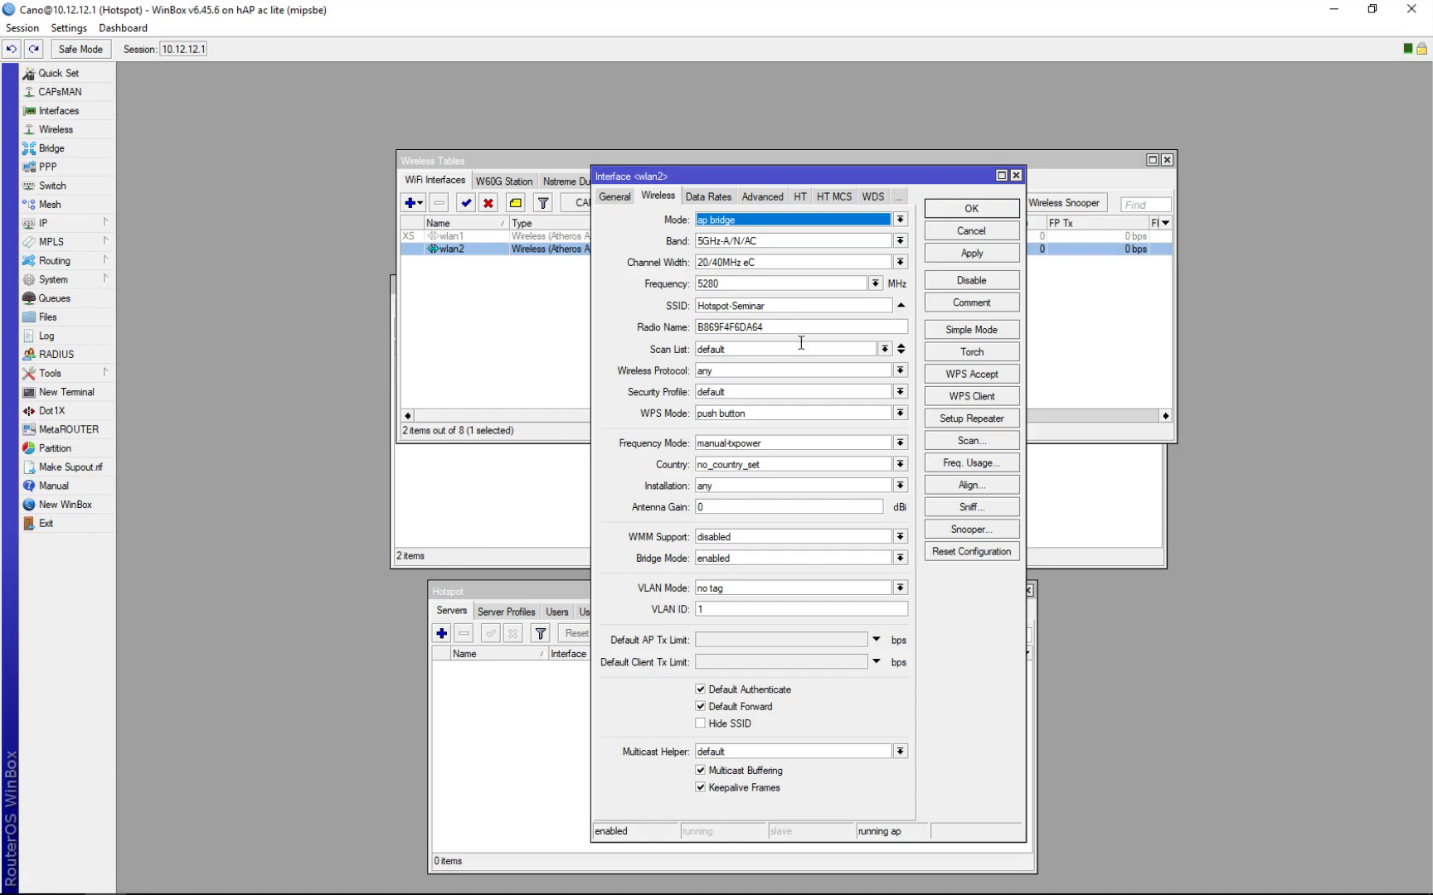
pyautogui.moveTo(796, 306); pyautogui.dragTo(678, 314)
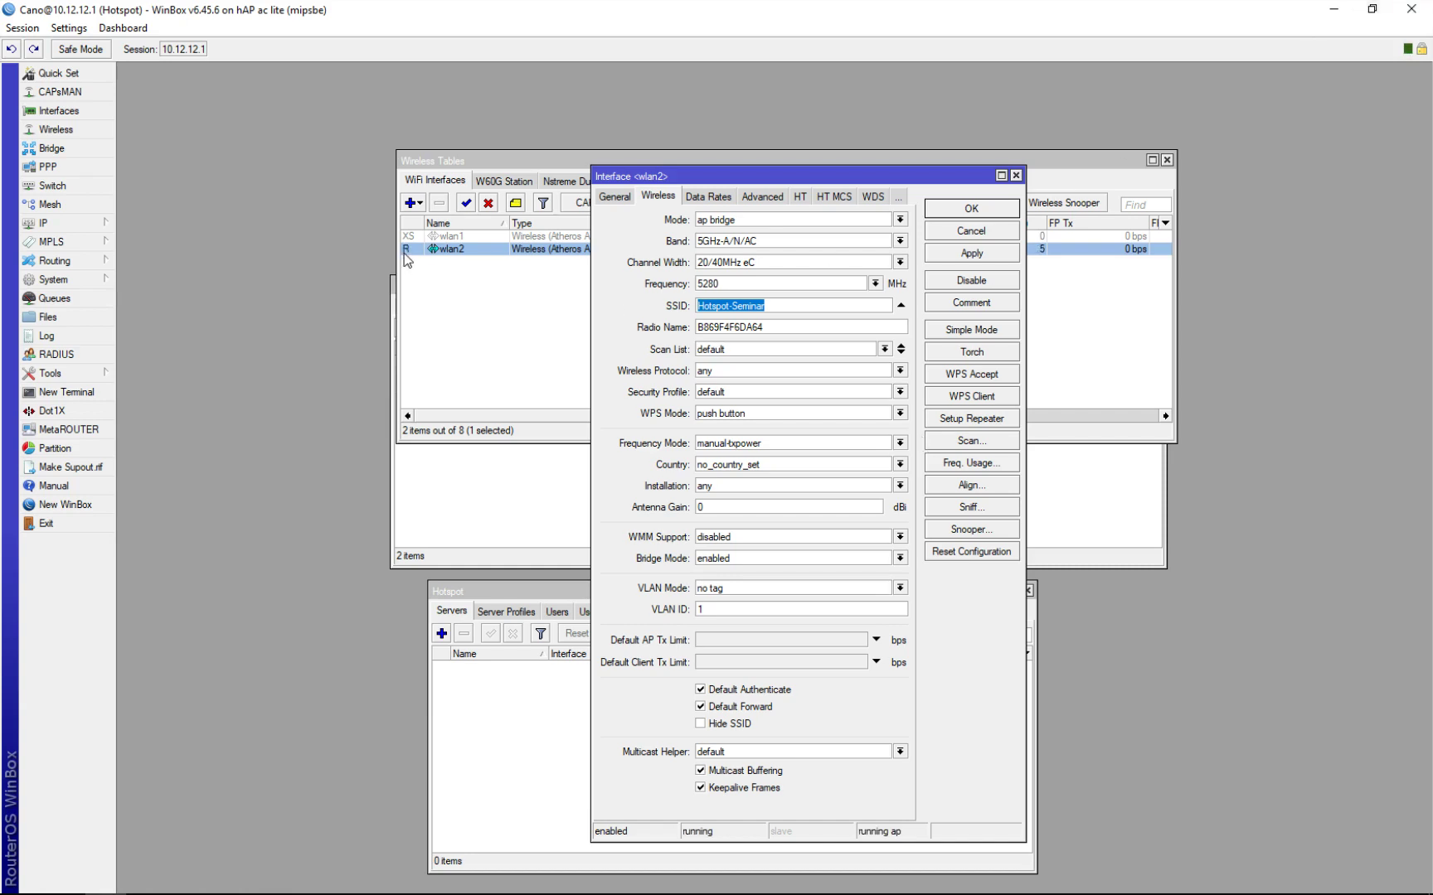
pyautogui.press('Return')
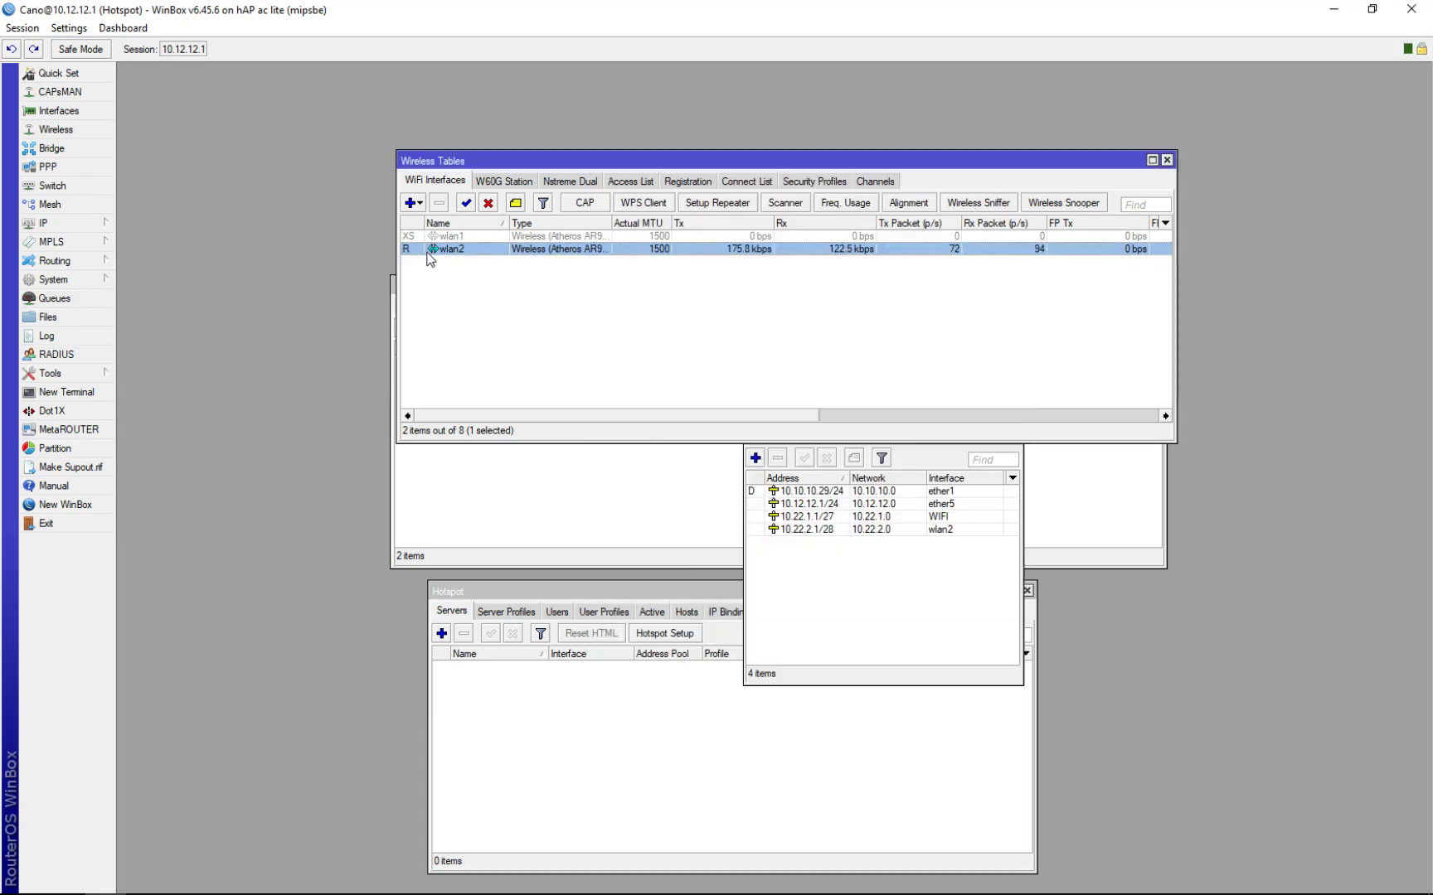
# Step: Examine the DHCP servers and leases, matching the 10.22.2.14 lease's server with the DHCP server on wlan2
pyautogui.click(87, 224)
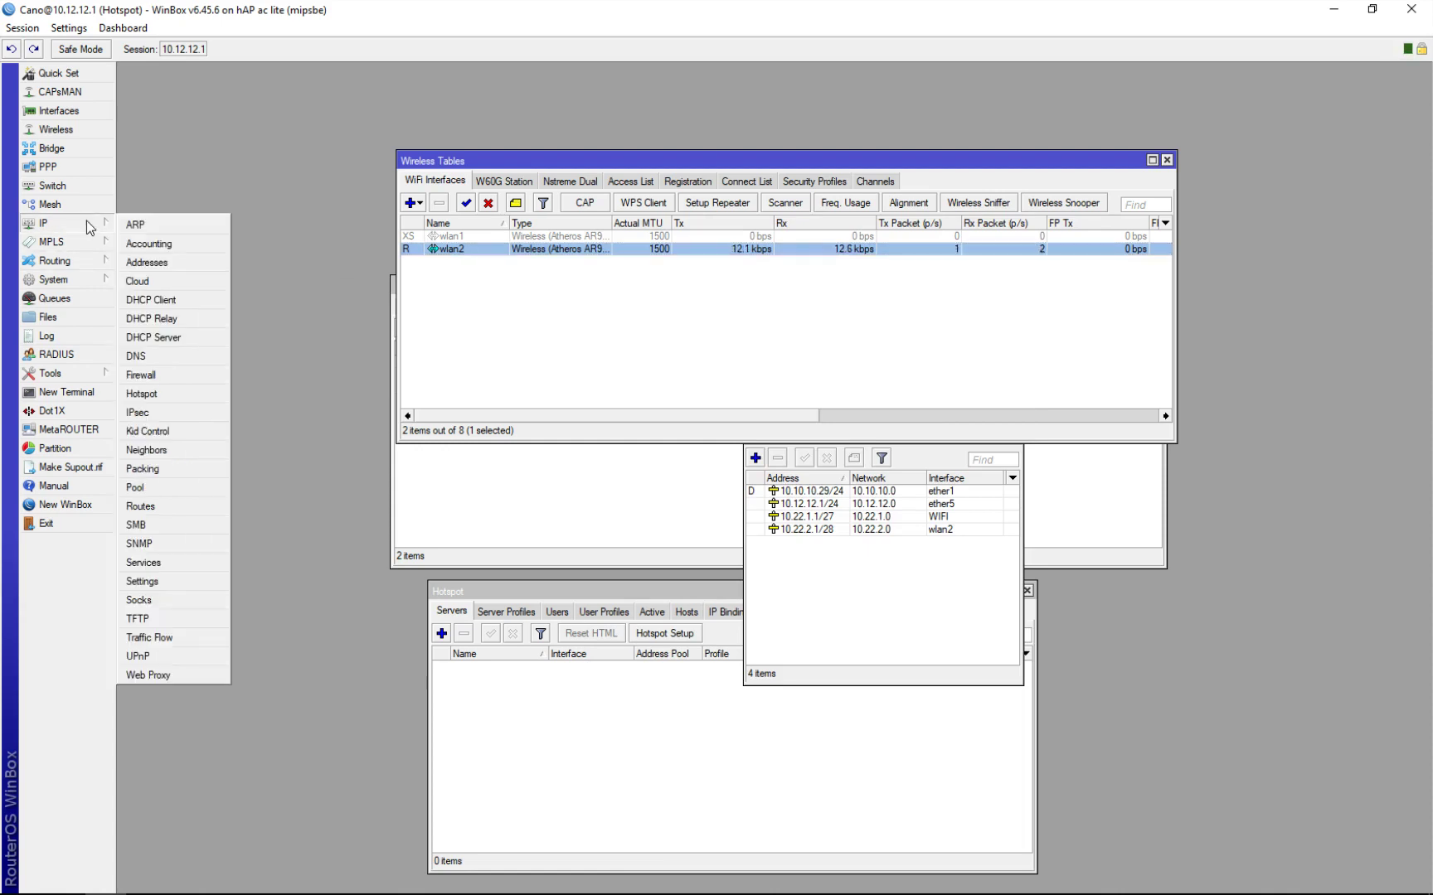
pyautogui.click(176, 339)
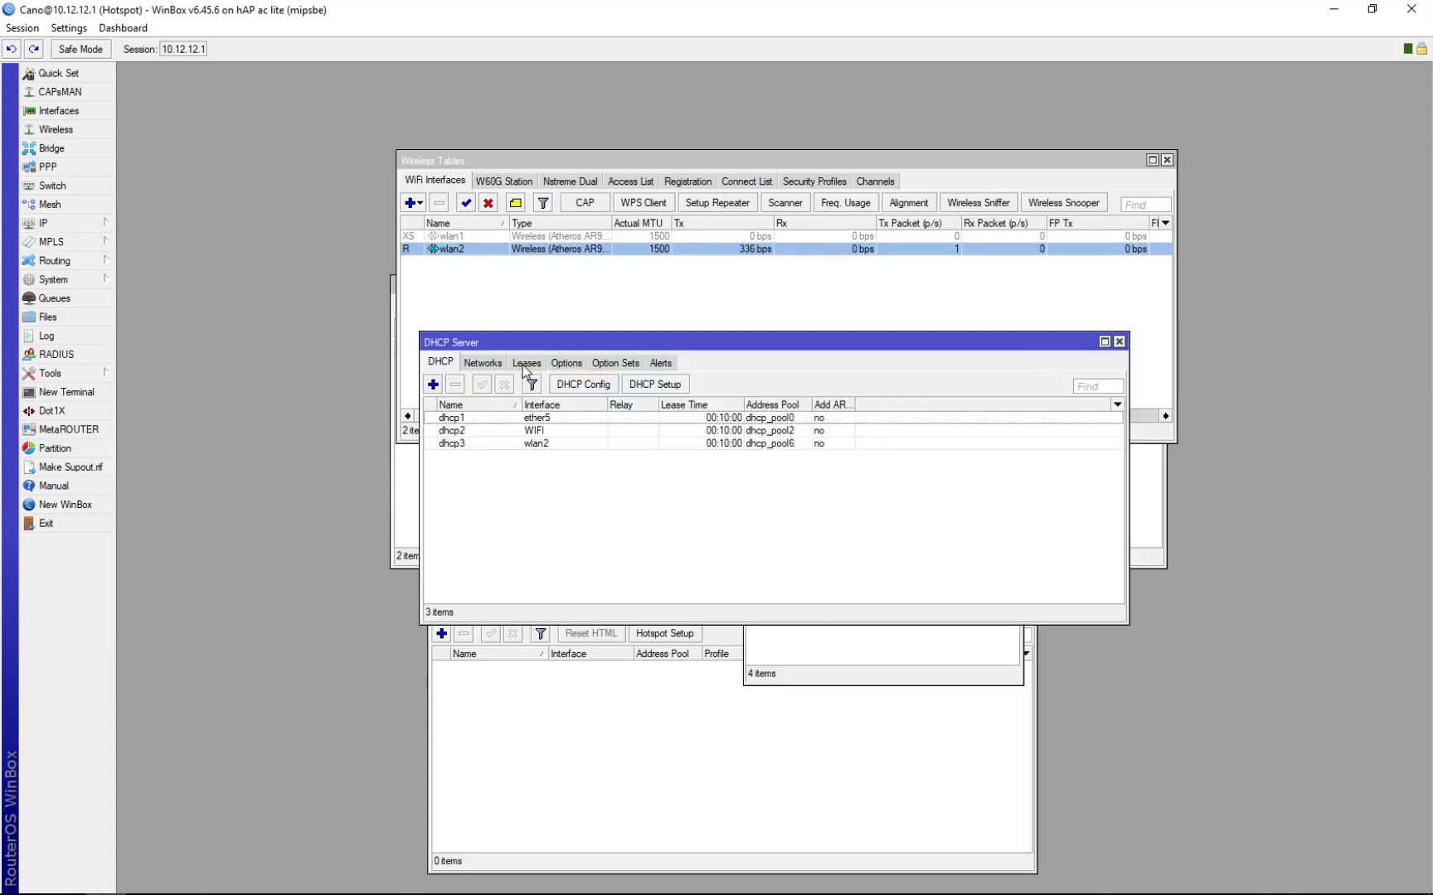
pyautogui.click(553, 444)
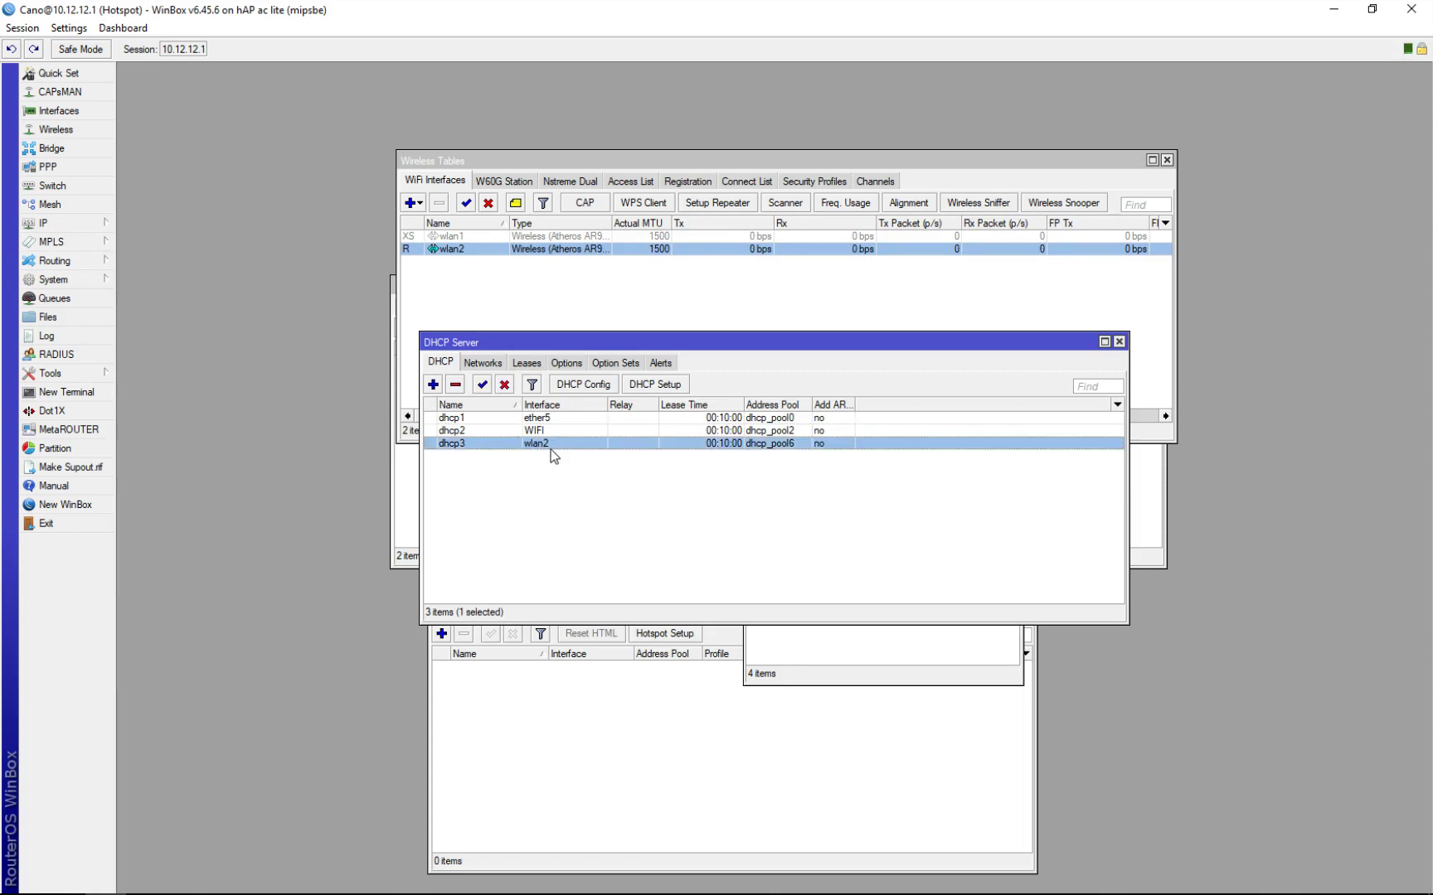
pyautogui.click(531, 365)
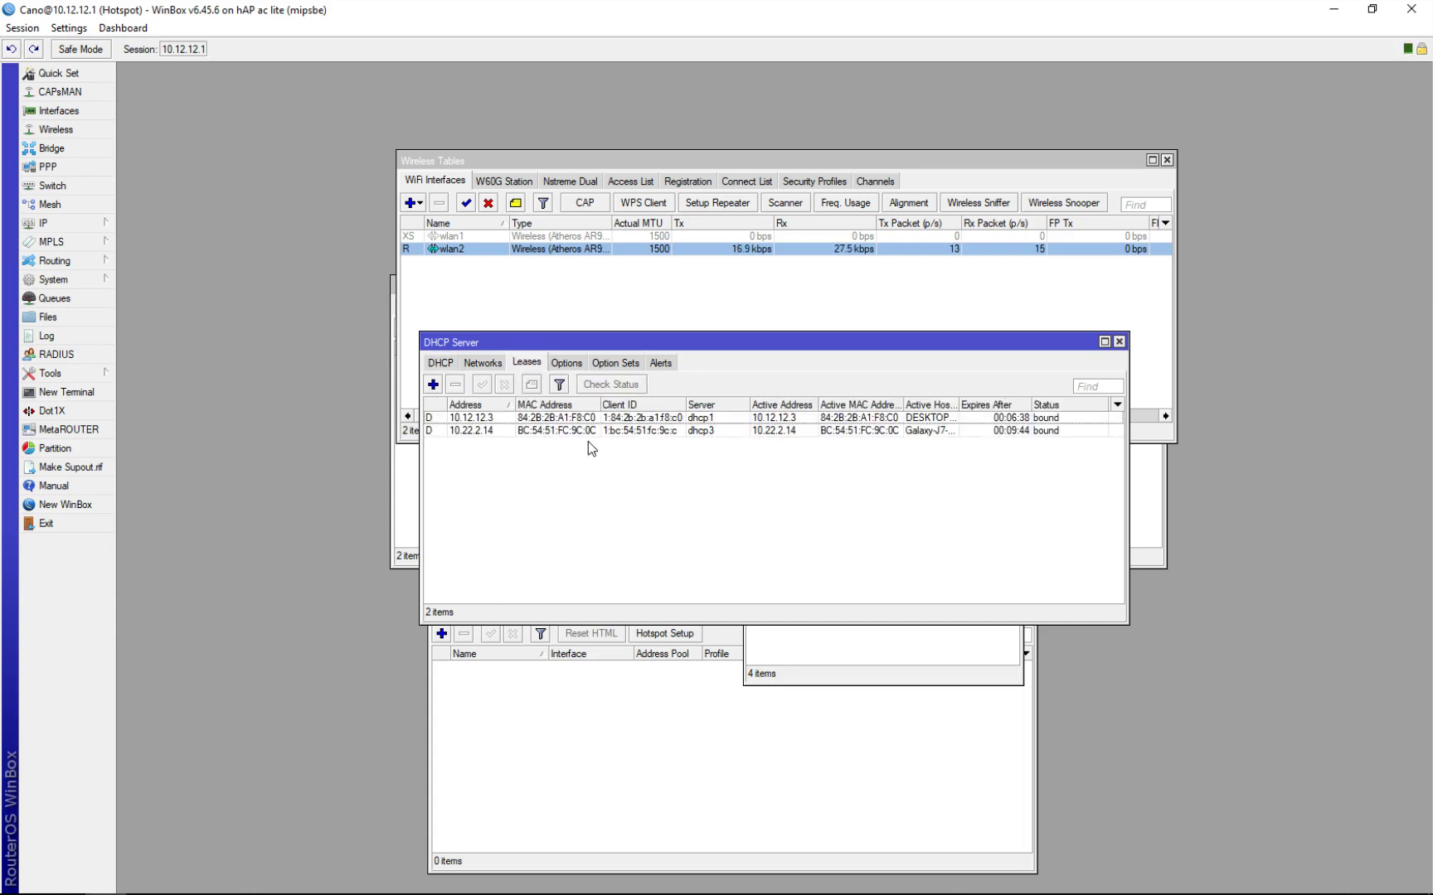
pyautogui.click(710, 432)
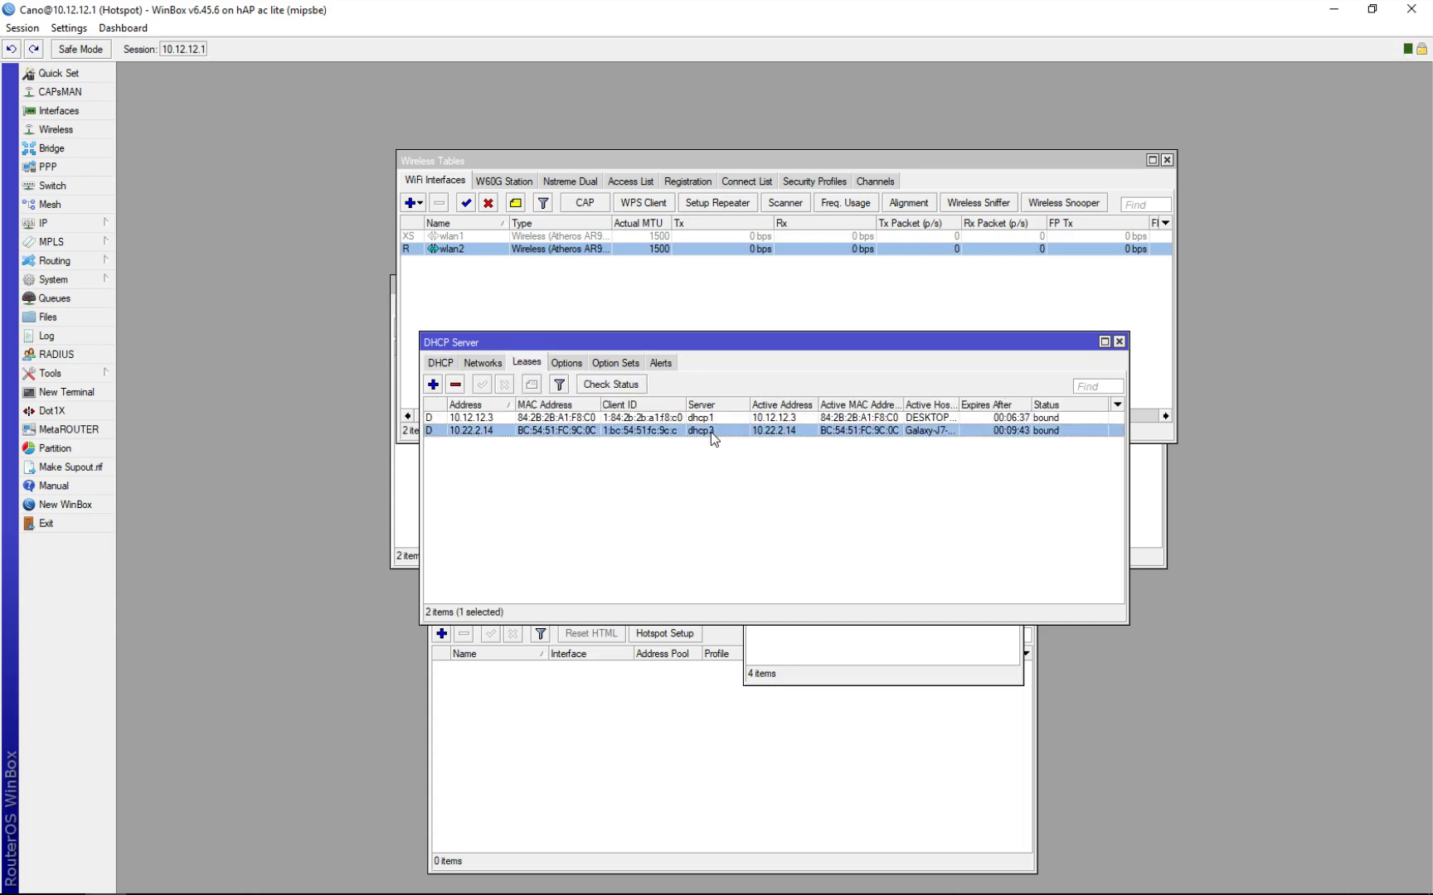
pyautogui.click(440, 362)
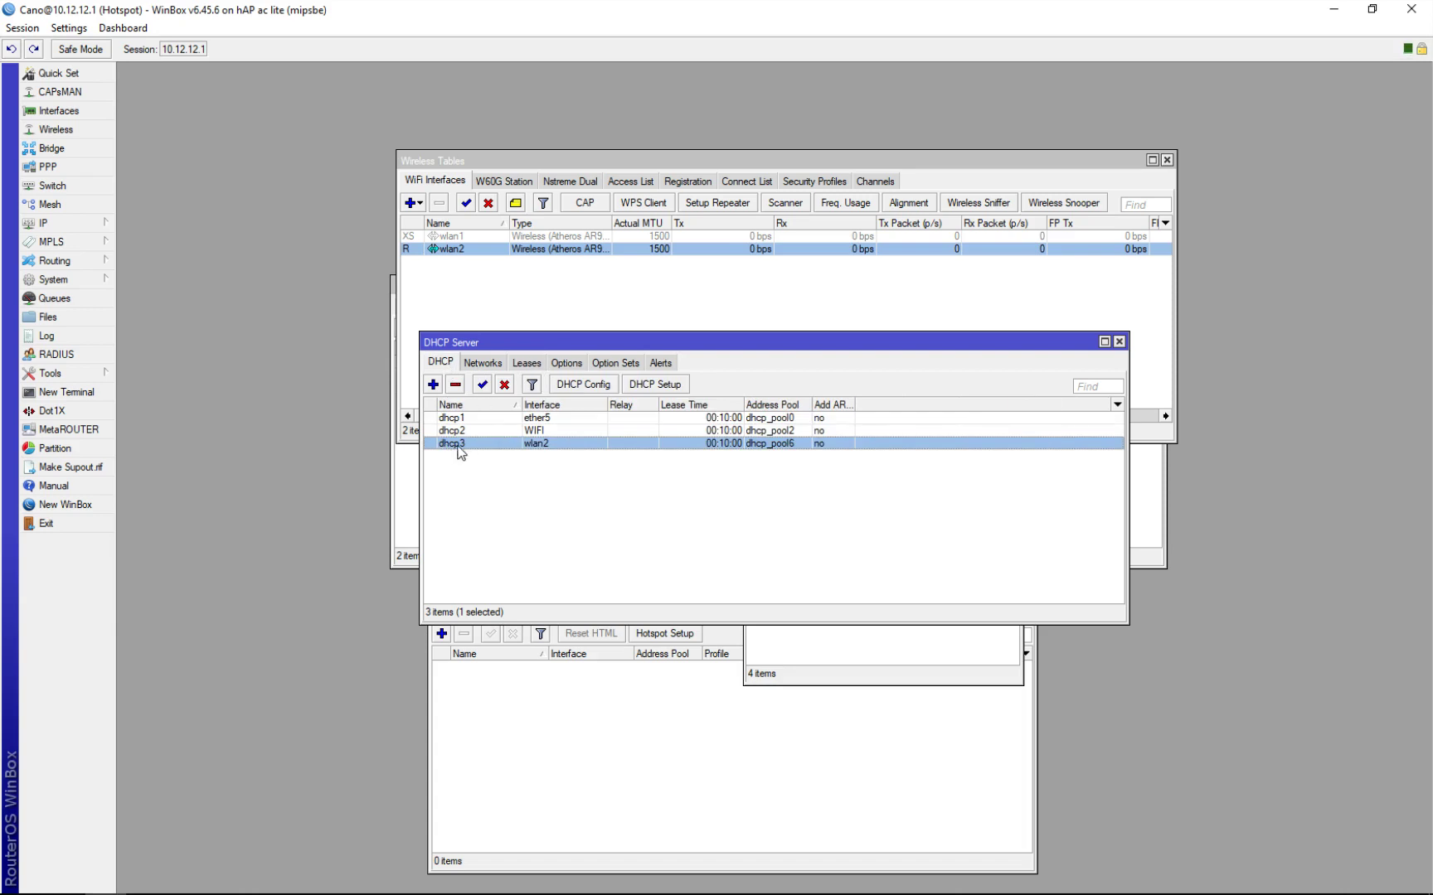
pyautogui.click(526, 363)
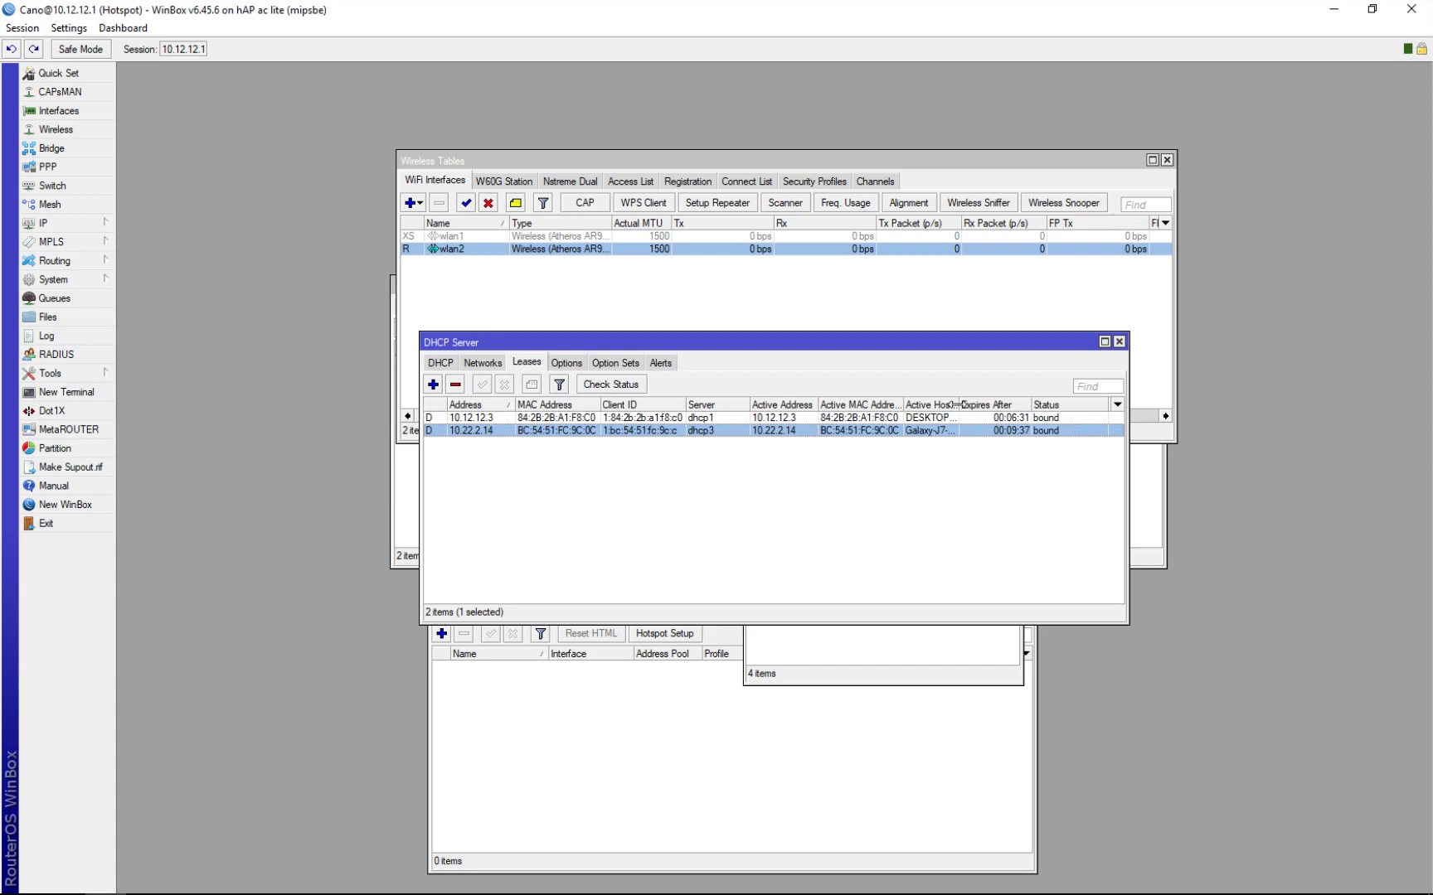
# Step: Widen the leases' Active Host Name column, inspect the 10.22.2.14 lease's details, and return to the DHCP server list
pyautogui.moveTo(958, 405); pyautogui.dragTo(1014, 405)
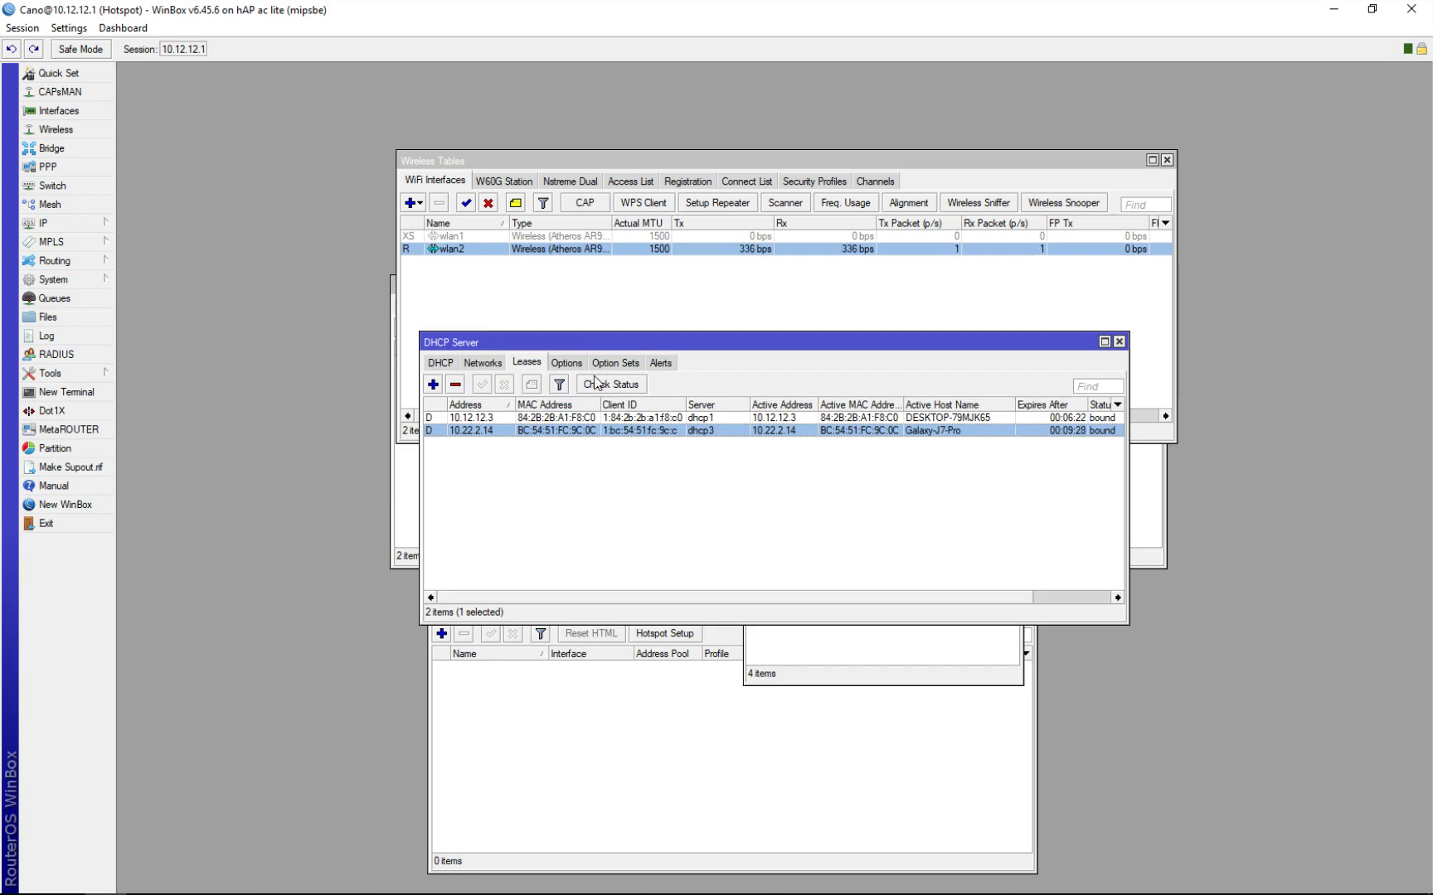
pyautogui.doubleClick(566, 429)
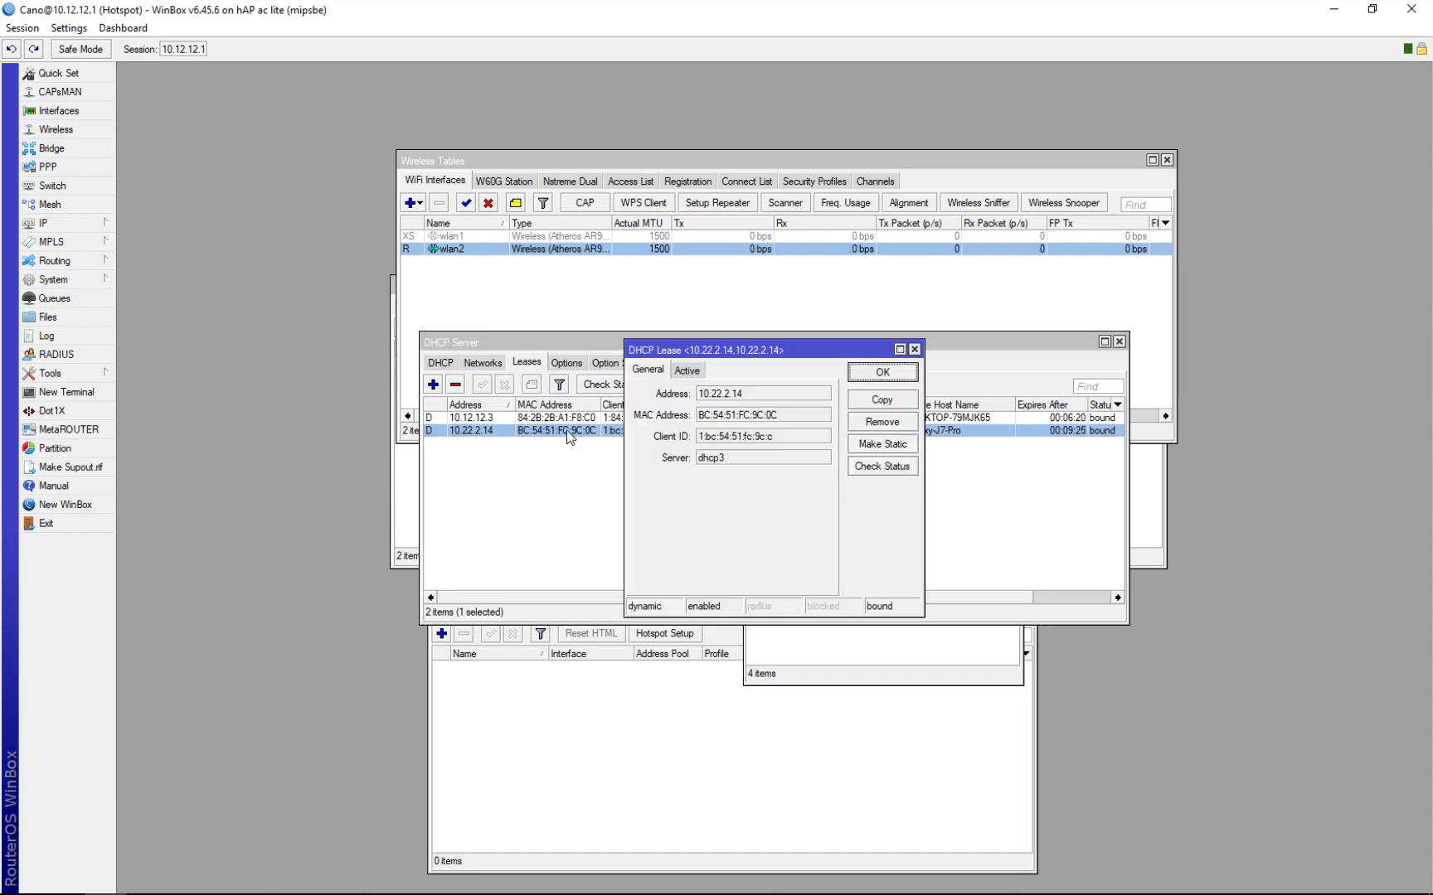
pyautogui.click(914, 349)
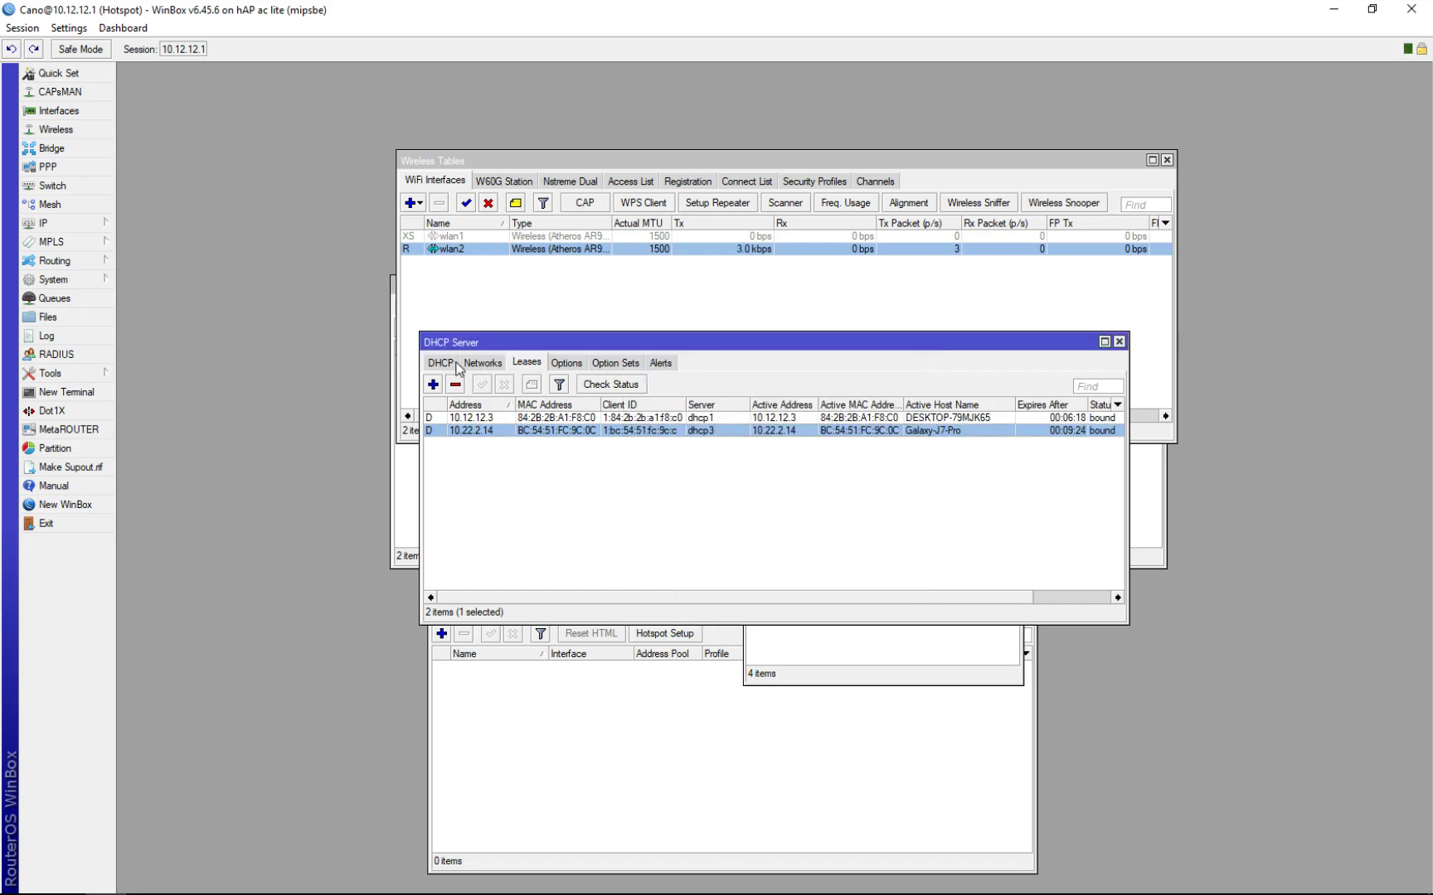
pyautogui.click(440, 362)
# Step: Monitor the wlan2 interface's live traffic graphs, close its settings, and bring the Hotspot window to the front
pyautogui.doubleClick(452, 249)
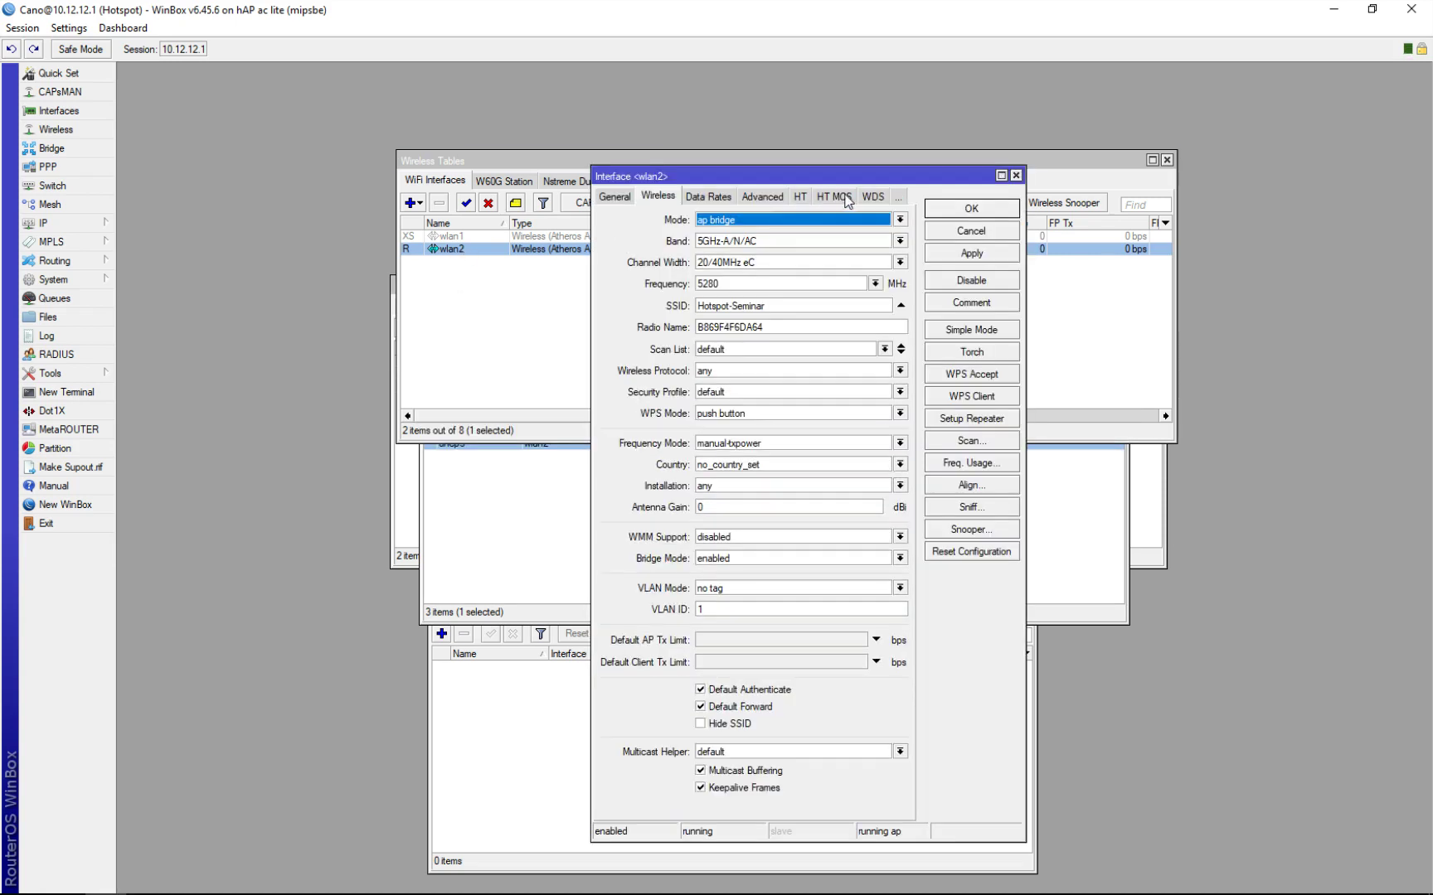
pyautogui.click(897, 196)
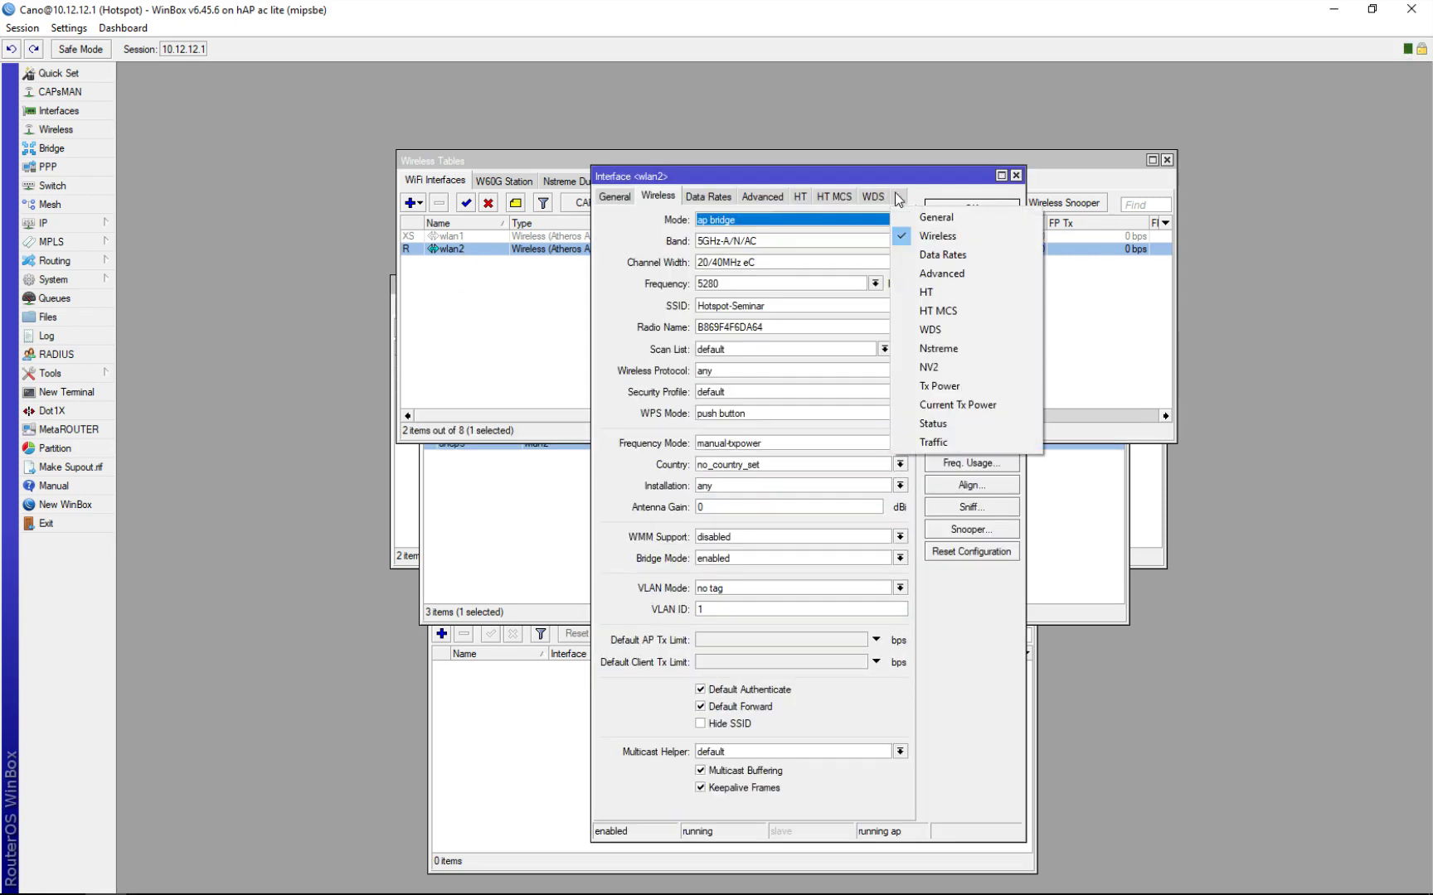
pyautogui.click(924, 445)
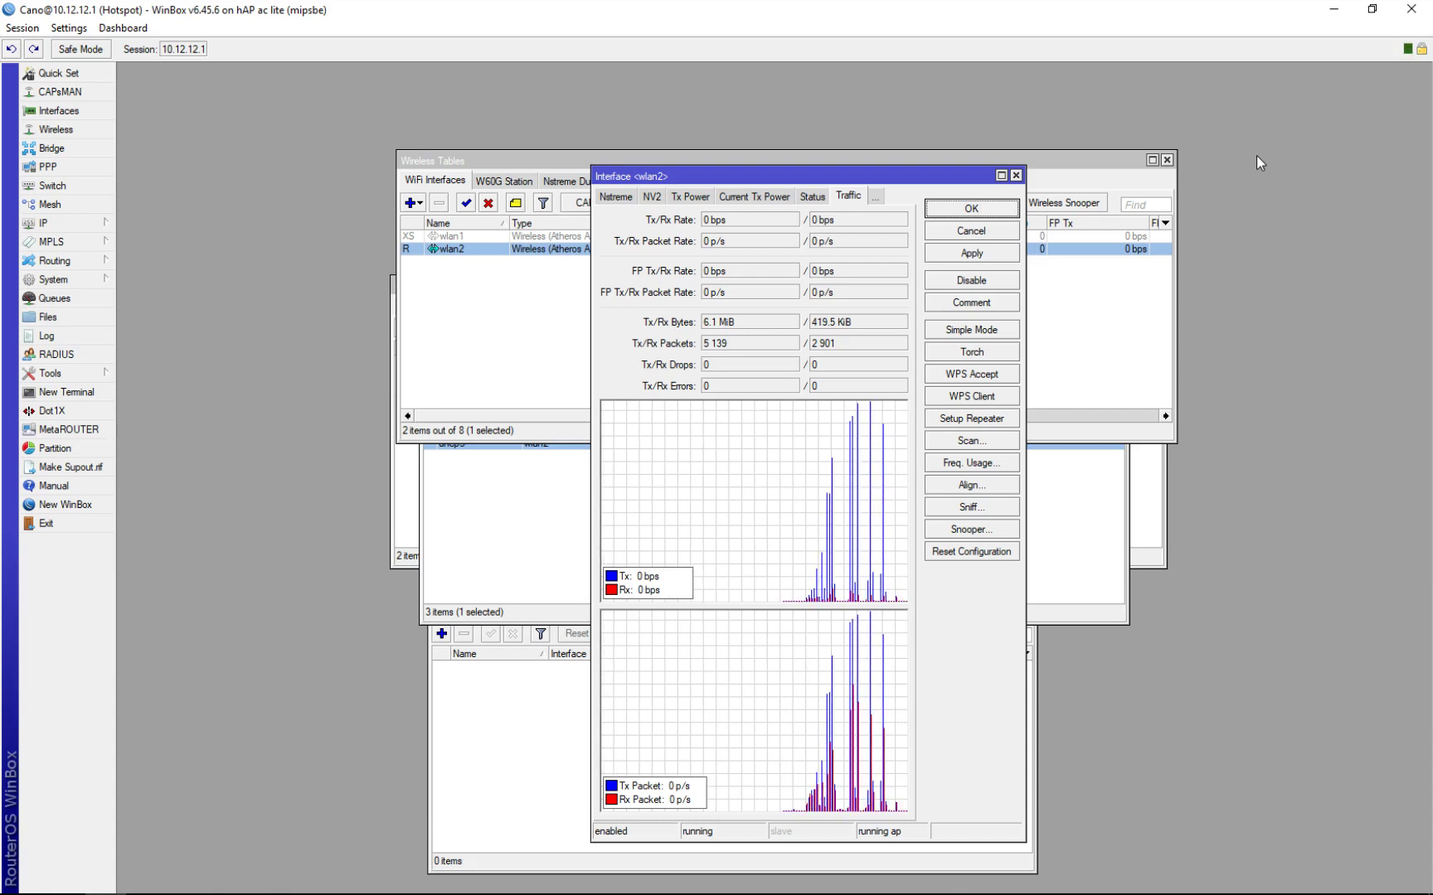
pyautogui.click(1003, 209)
pyautogui.click(1067, 390)
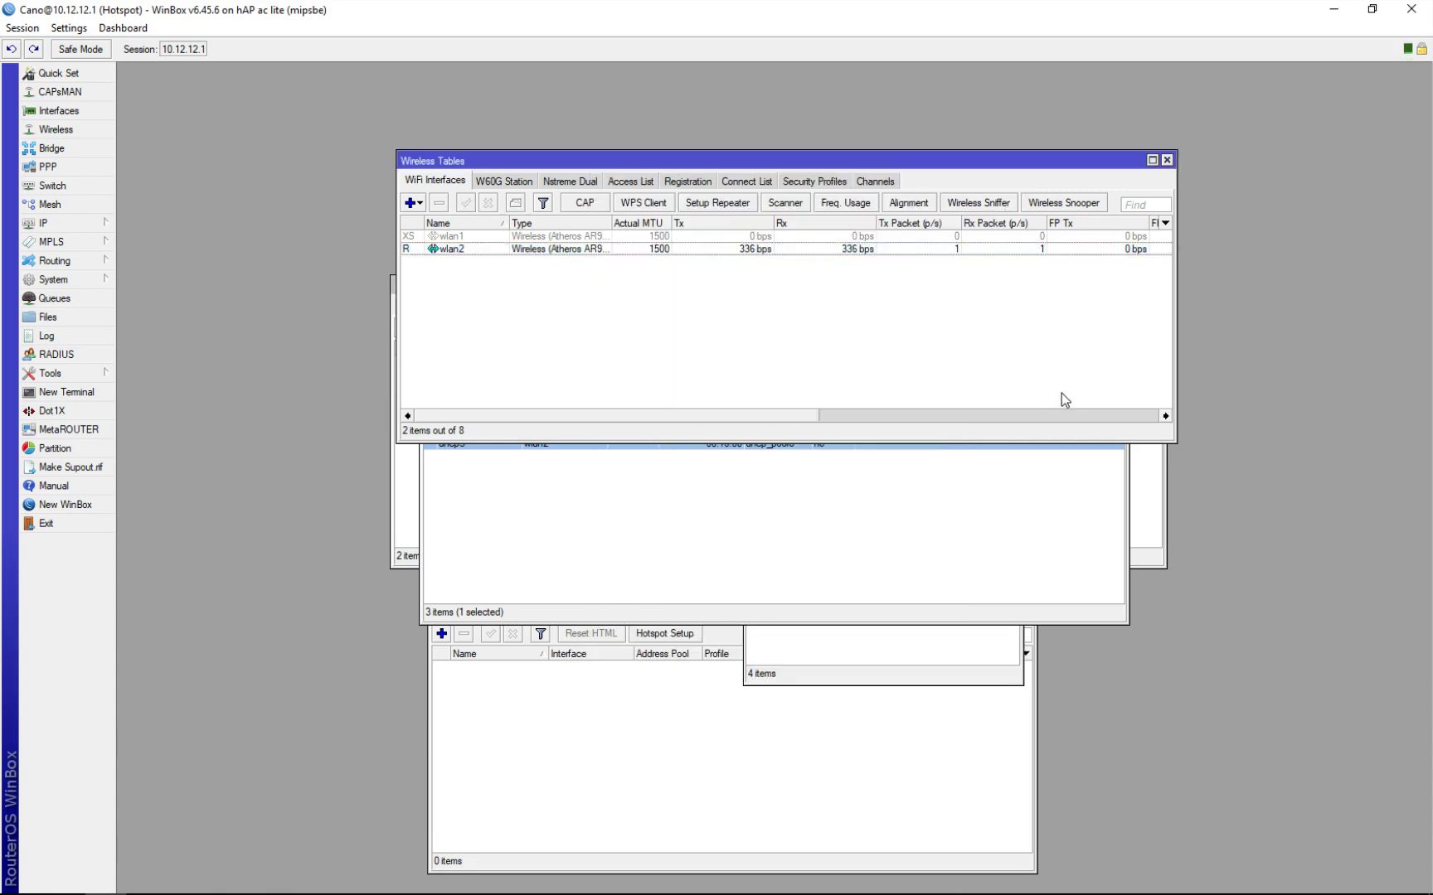
pyautogui.click(742, 754)
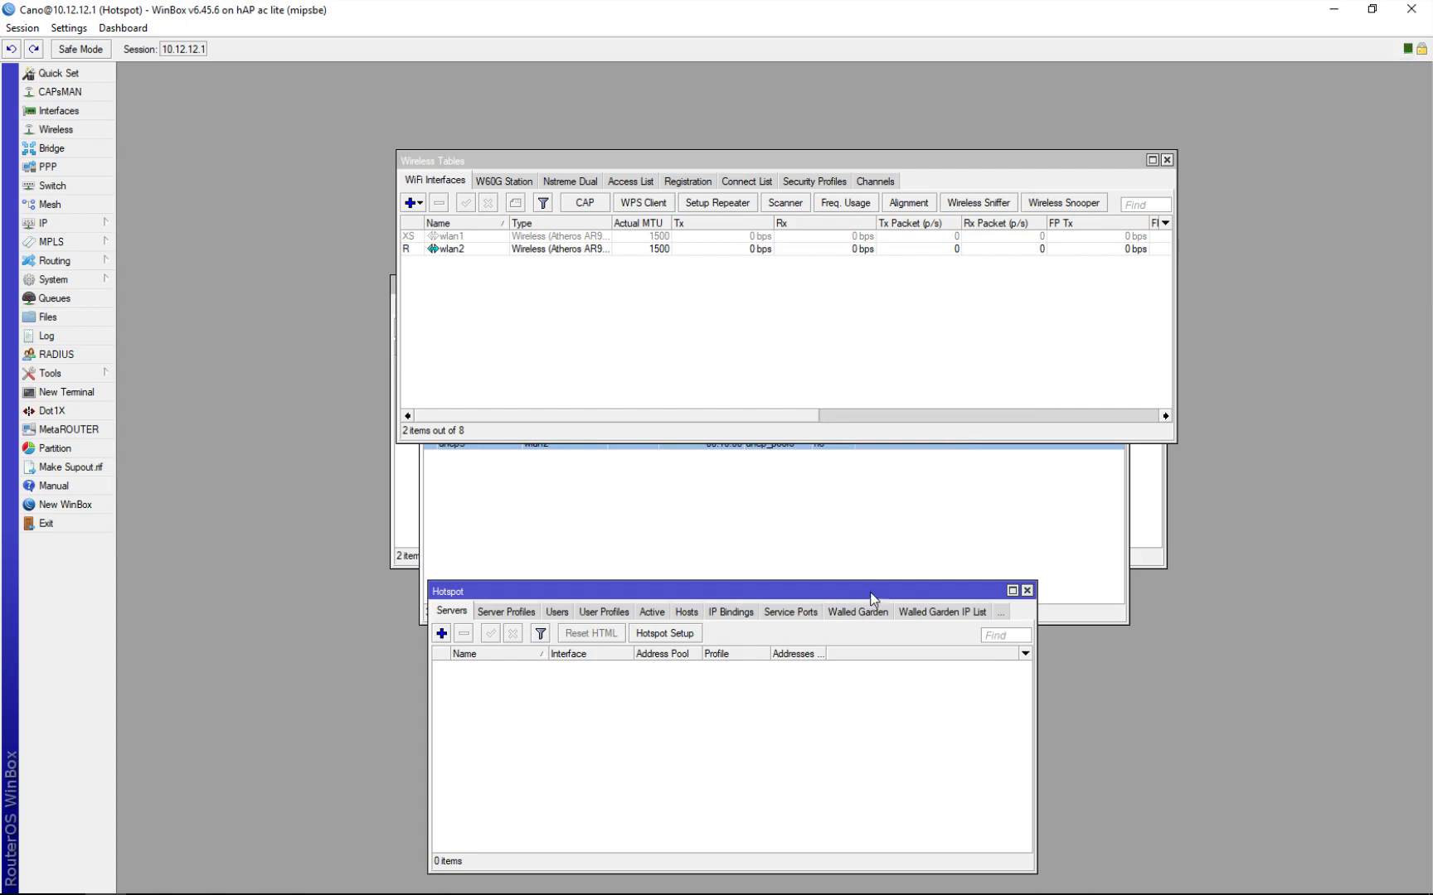